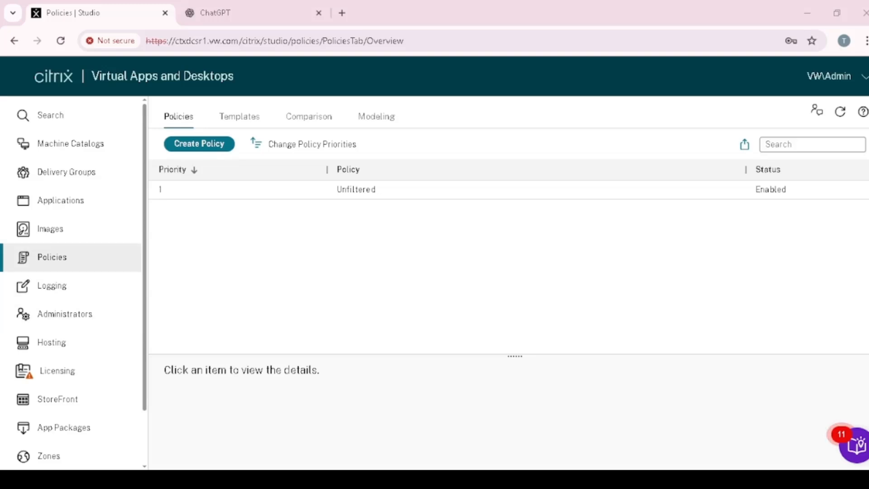
Step: Start creating a new policy and expand the ICA category of its settings
{"action": "left_click", "coordinate": [202, 150]}
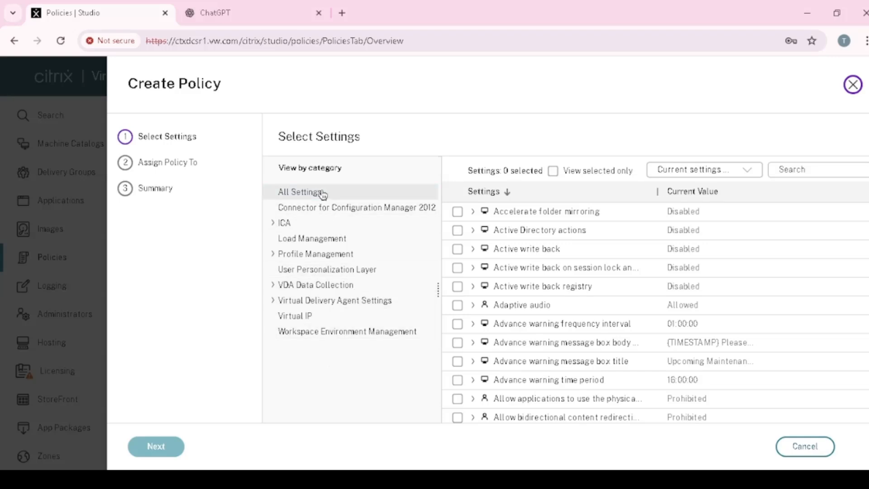
{"action": "left_click", "coordinate": [274, 223]}
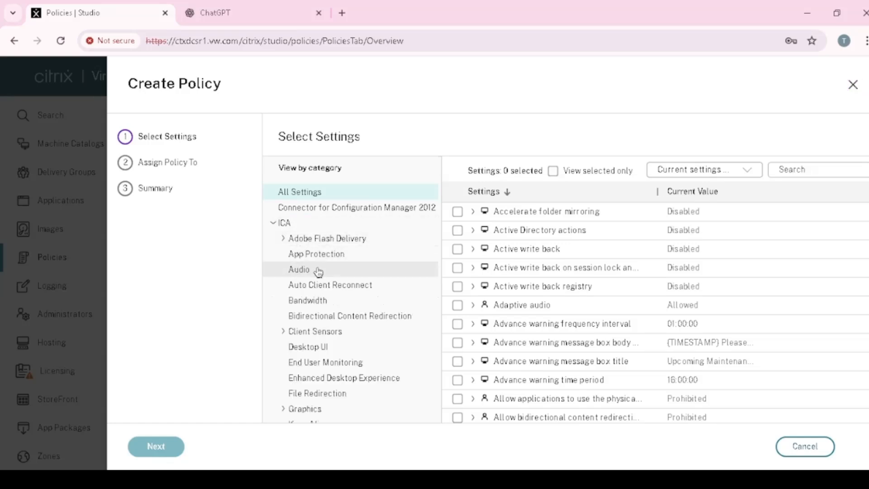
{"action": "scroll", "coordinate": [332, 303], "scroll_direction": "down", "scroll_amount": 2}
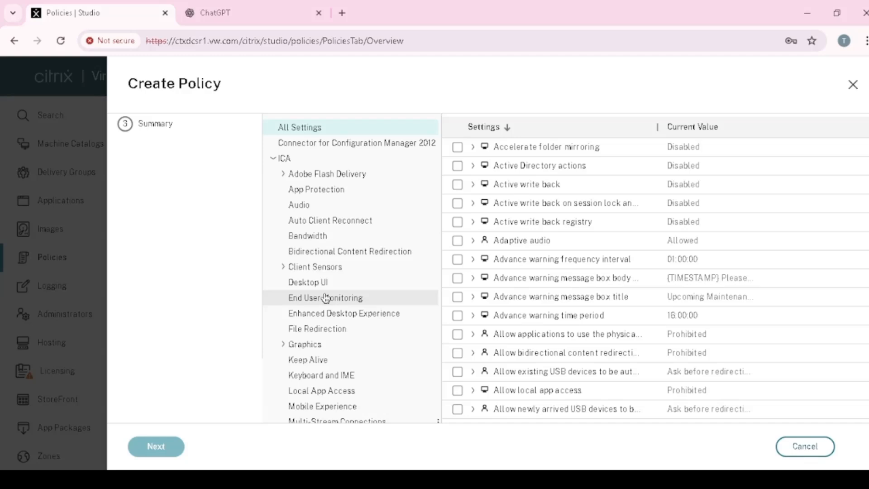
{"action": "scroll", "coordinate": [326, 298], "scroll_direction": "down", "scroll_amount": 2}
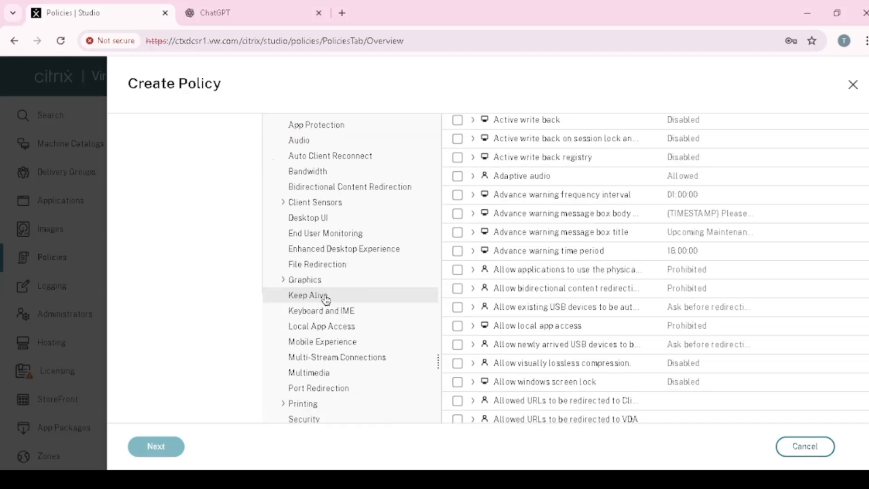
Step: Examine the ICA settings for End User Monitoring, Desktop UI, Client Sensors, Enhanced Desktop Experience and File Redirection
{"action": "left_click", "coordinate": [316, 243]}
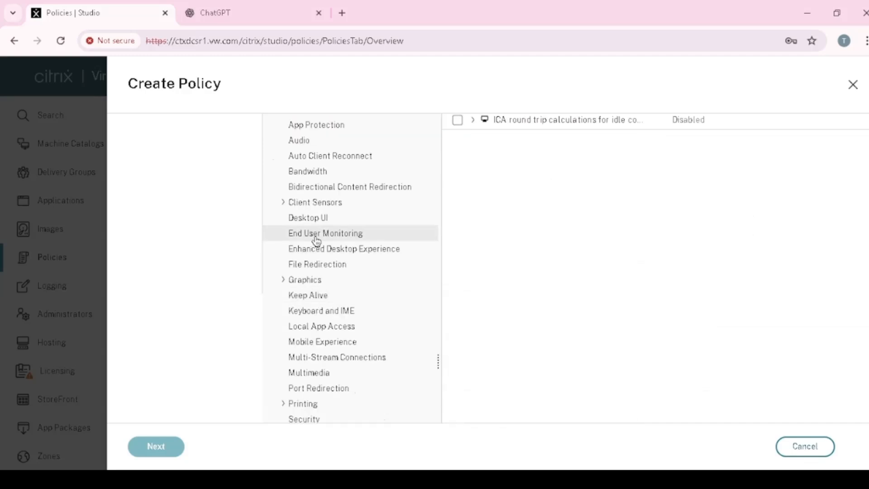
{"action": "left_click", "coordinate": [319, 222]}
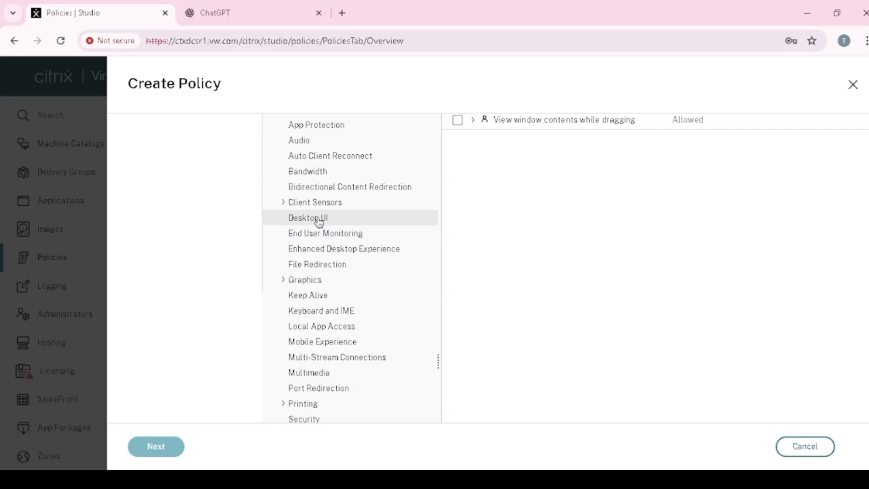
{"action": "left_click", "coordinate": [317, 204]}
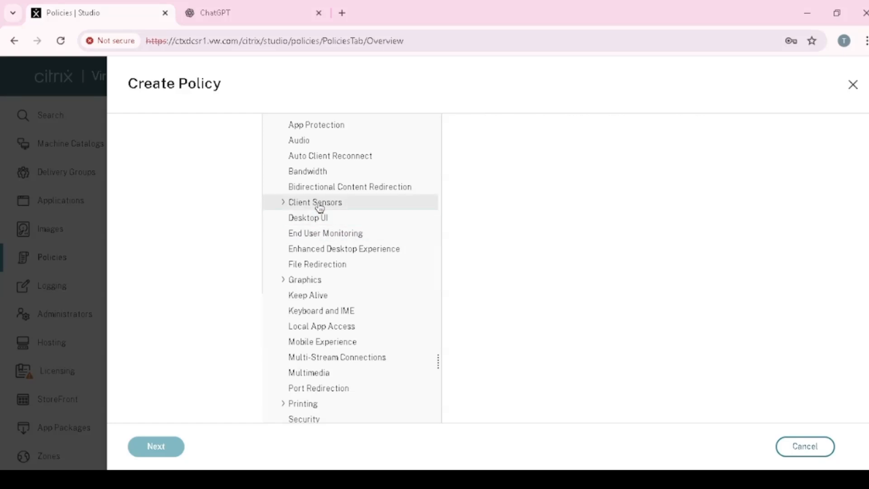
{"action": "left_click", "coordinate": [344, 255]}
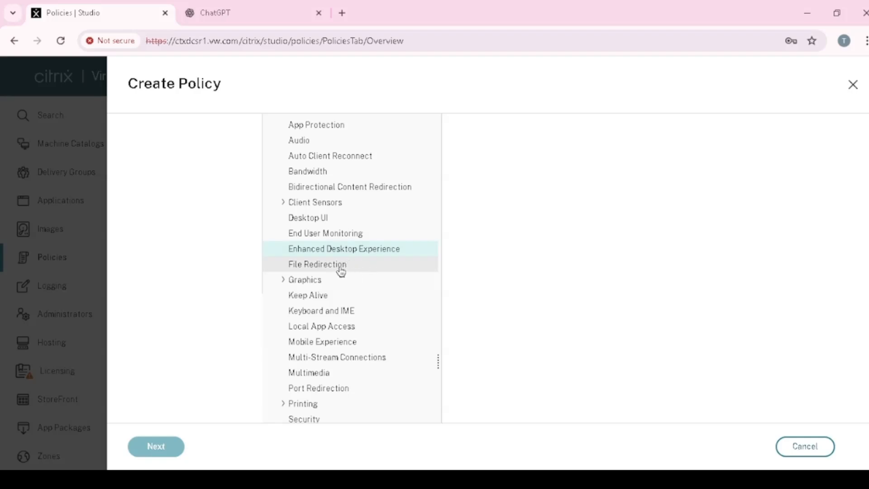
{"action": "left_click", "coordinate": [341, 267]}
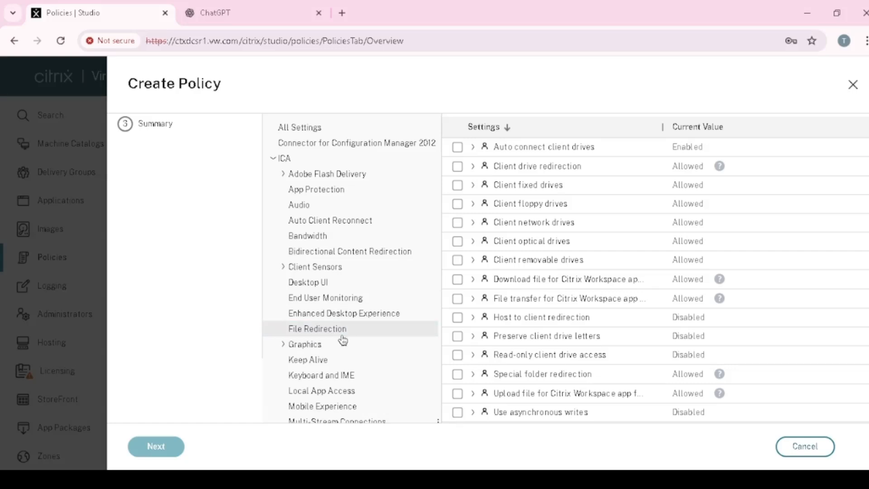
{"action": "scroll", "coordinate": [509, 278], "scroll_direction": "up", "scroll_amount": 2}
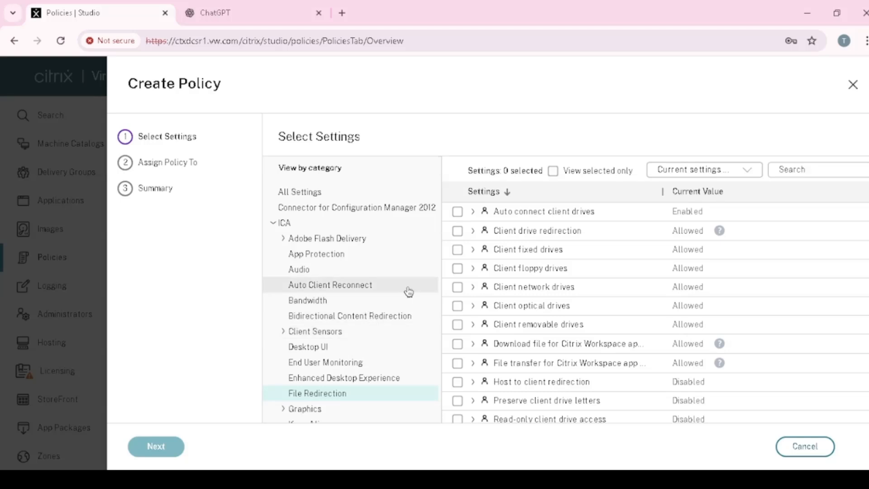
{"action": "scroll", "coordinate": [374, 349], "scroll_direction": "down", "scroll_amount": 3}
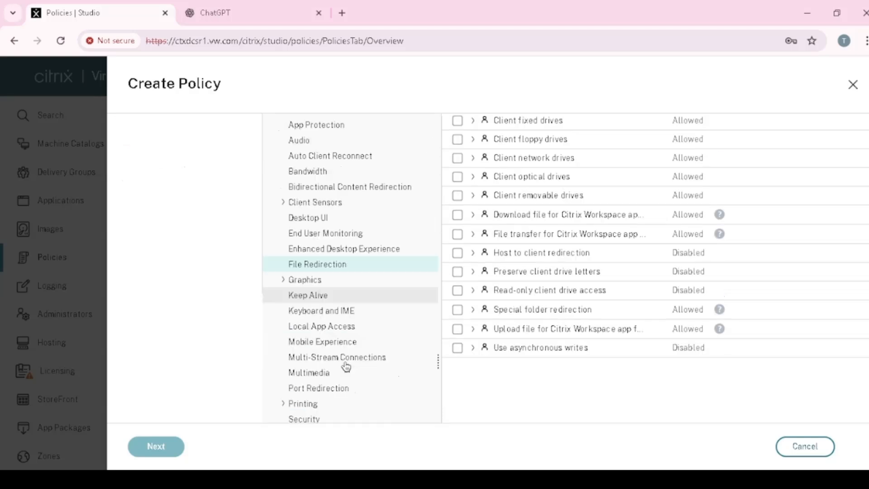
Step: Examine the Keep Alive settings in the ICA category
{"action": "left_click", "coordinate": [317, 296]}
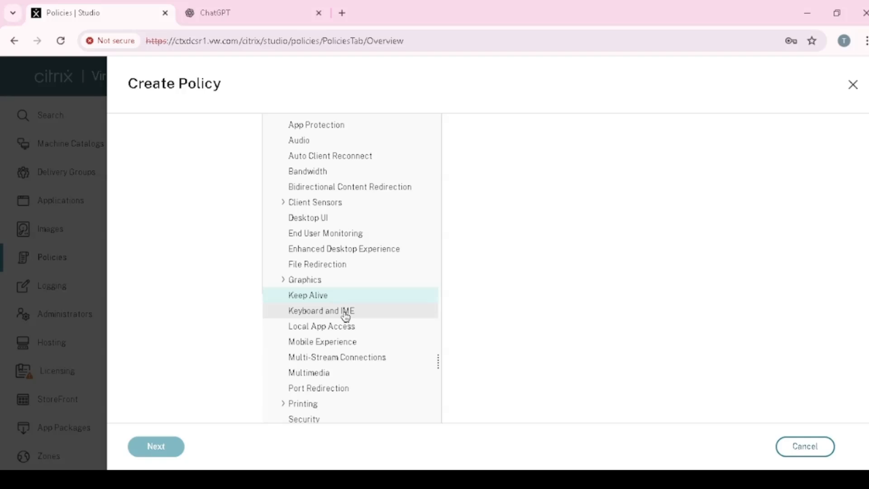
{"action": "left_click", "coordinate": [316, 297]}
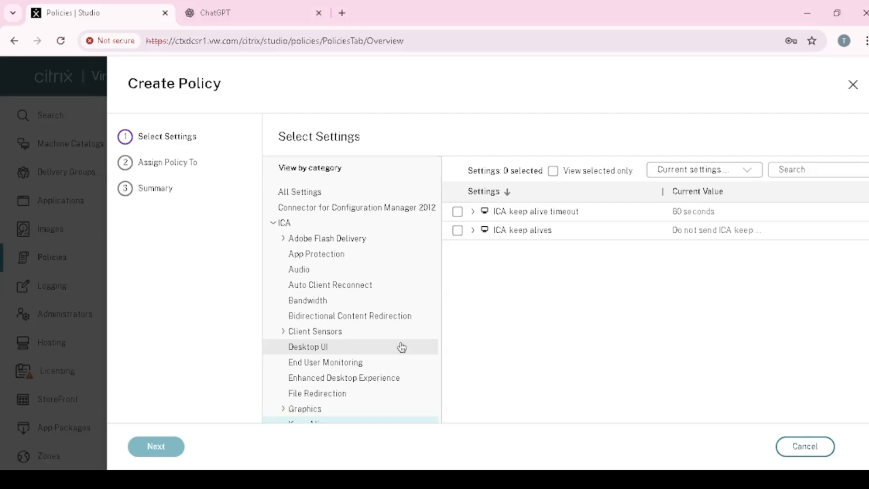
{"action": "scroll", "coordinate": [402, 348], "scroll_direction": "down", "scroll_amount": 2}
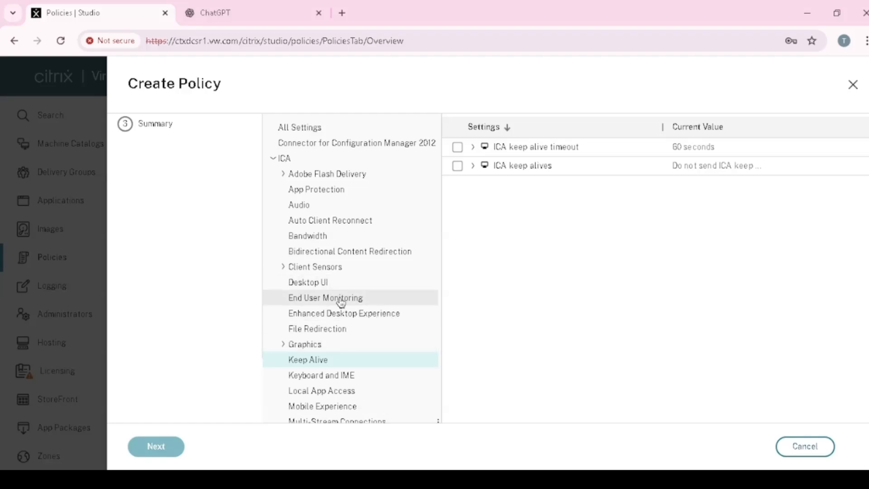
{"action": "scroll", "coordinate": [304, 256], "scroll_direction": "down", "scroll_amount": 2}
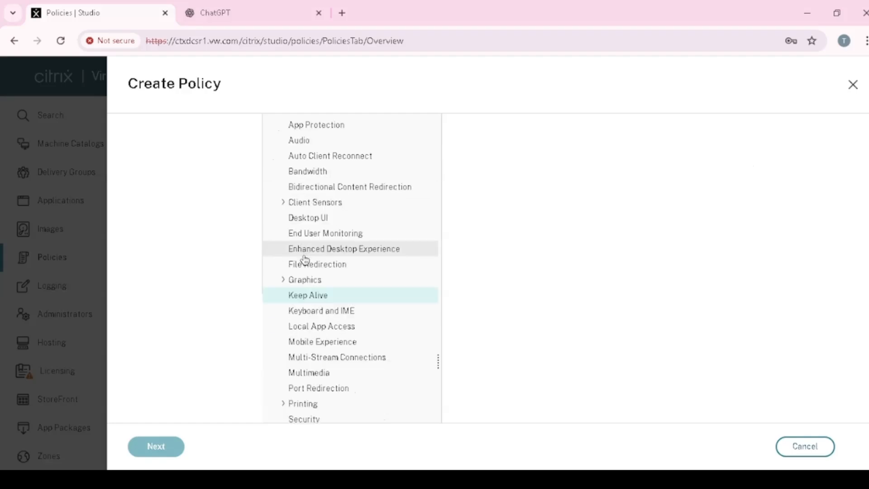
{"action": "scroll", "coordinate": [305, 260], "scroll_direction": "down", "scroll_amount": 3}
{"action": "scroll", "coordinate": [312, 262], "scroll_direction": "up", "scroll_amount": 5}
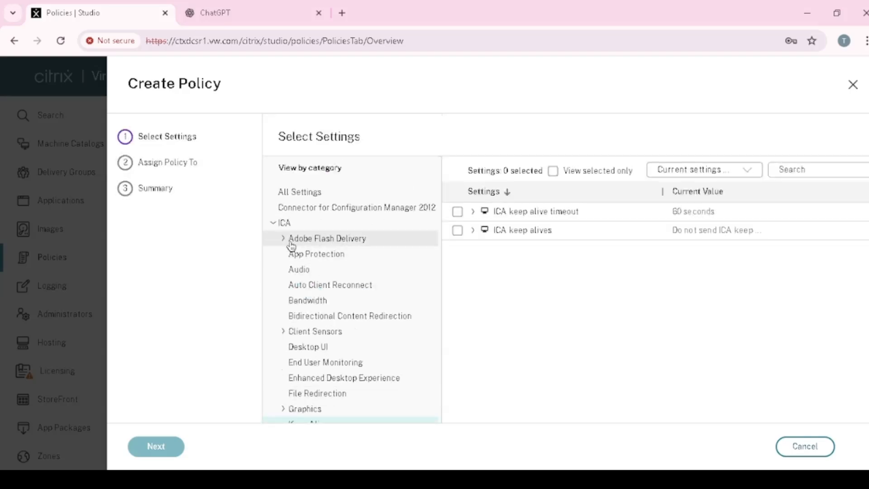
Step: Try to enable the CPU usage setting under Load Management with a full load report value of 90%
{"action": "left_click", "coordinate": [277, 223]}
{"action": "left_click", "coordinate": [295, 247]}
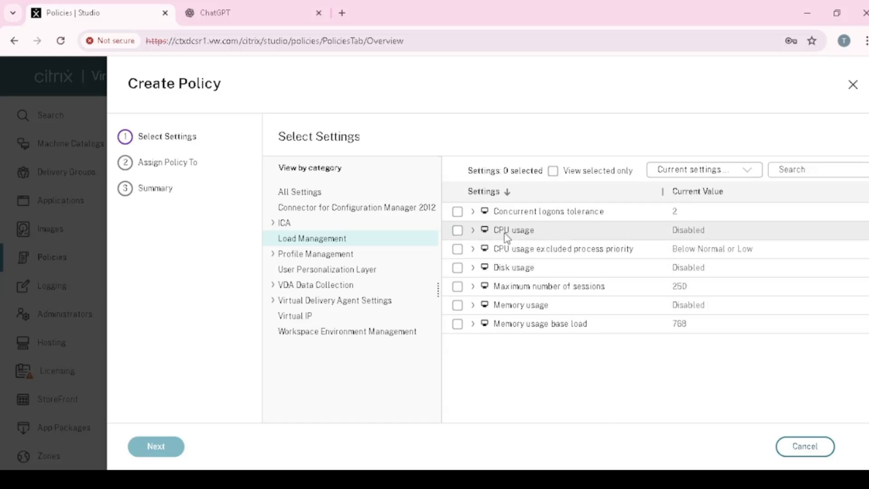
{"action": "left_click", "coordinate": [458, 231]}
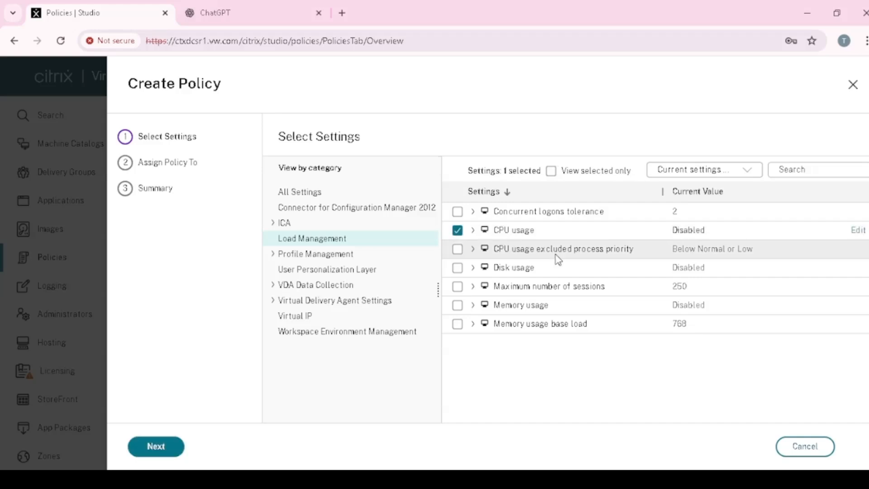
{"action": "left_click", "coordinate": [861, 232]}
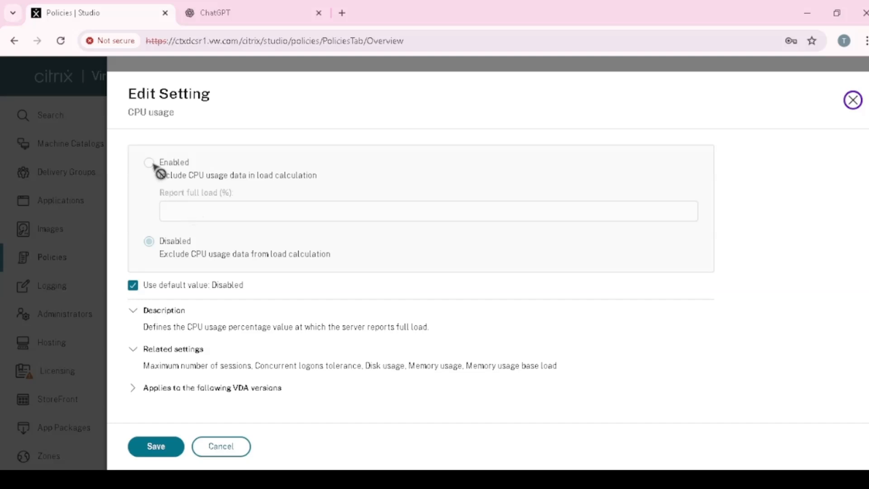
{"action": "left_click", "coordinate": [133, 286]}
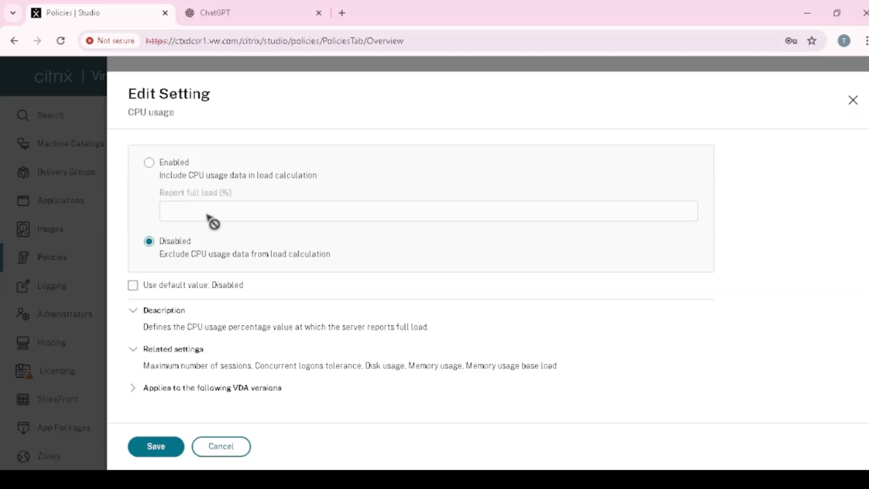
{"action": "left_click", "coordinate": [149, 163]}
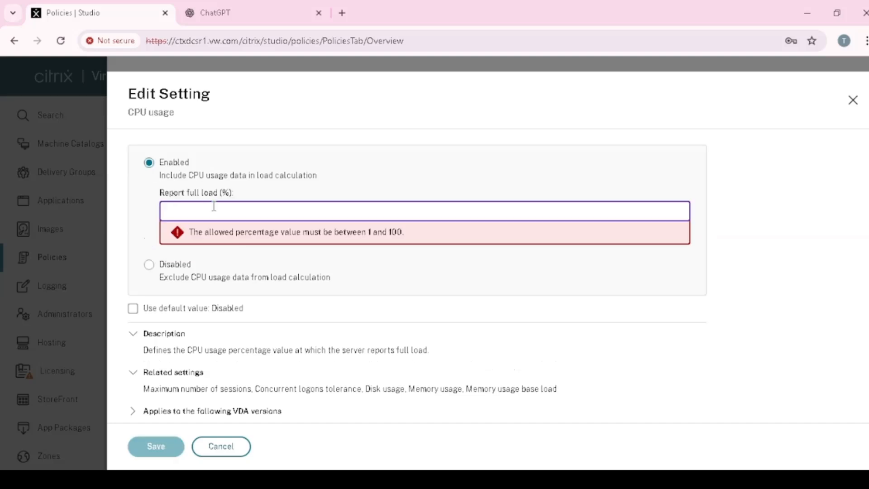
{"action": "type", "text": "90"}
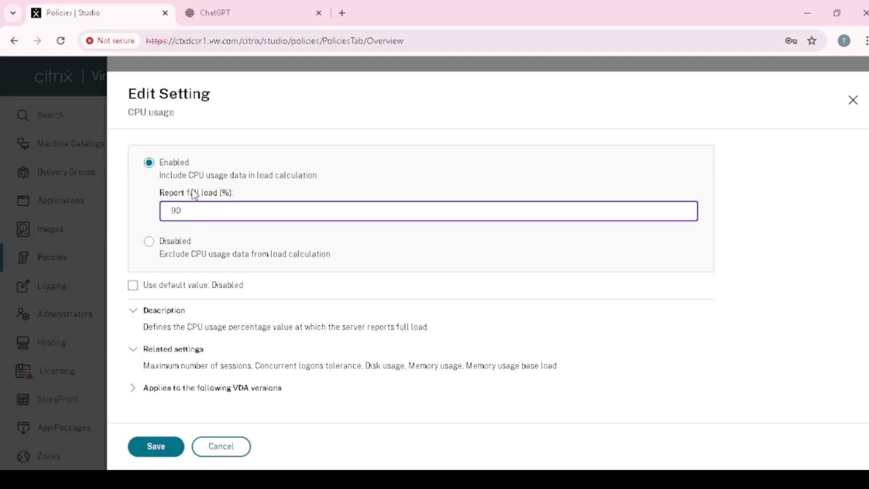
{"action": "left_click", "coordinate": [222, 448]}
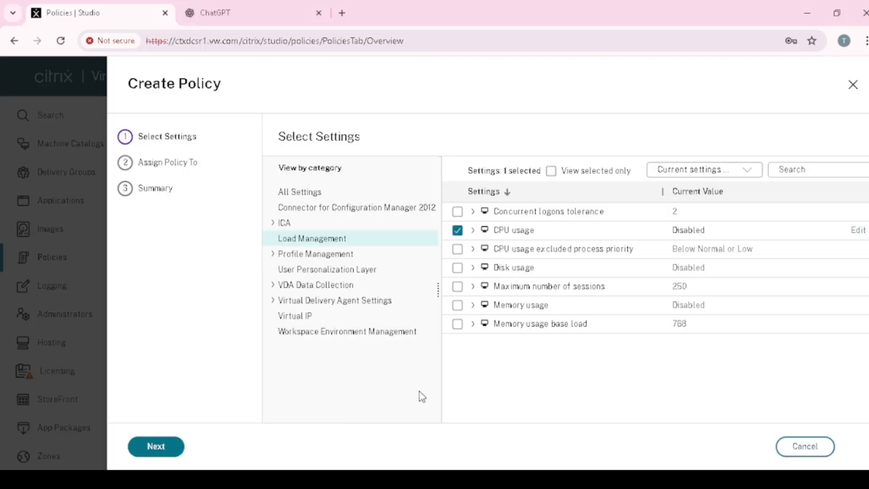
{"action": "left_click", "coordinate": [456, 235]}
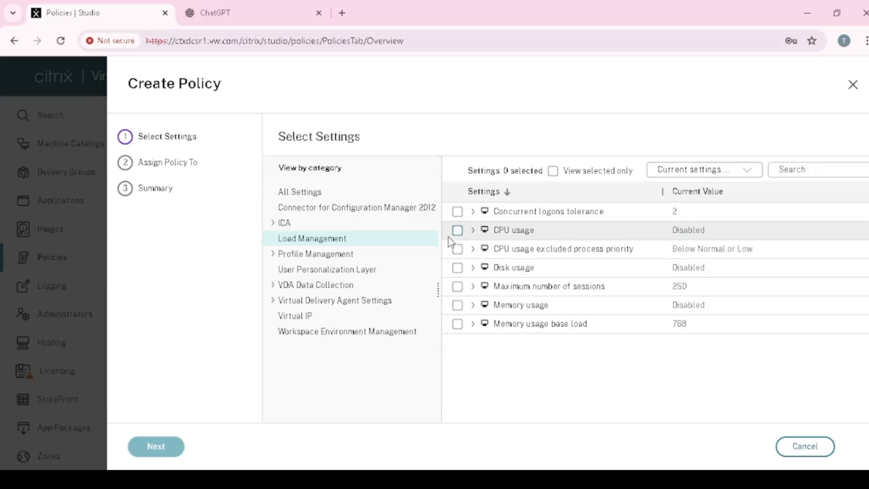
Step: Look through the list of available Profile Management settings
{"action": "left_click", "coordinate": [291, 258]}
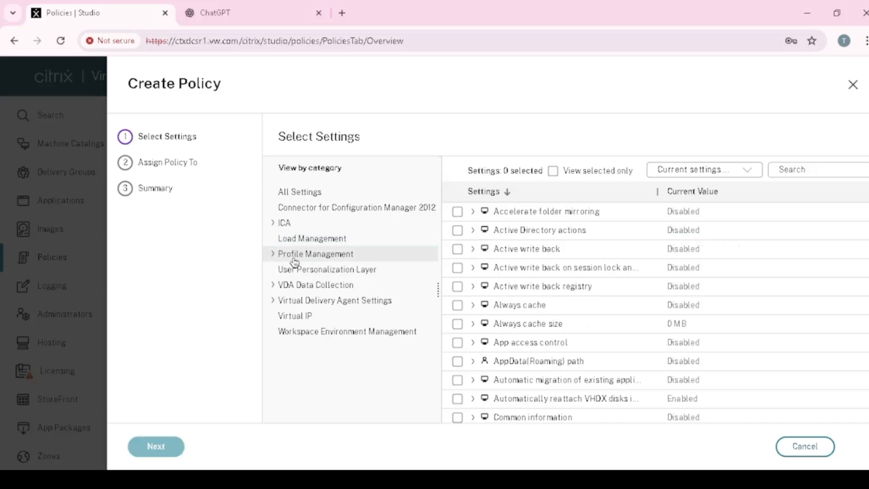
{"action": "scroll", "coordinate": [531, 294], "scroll_direction": "down", "scroll_amount": 3}
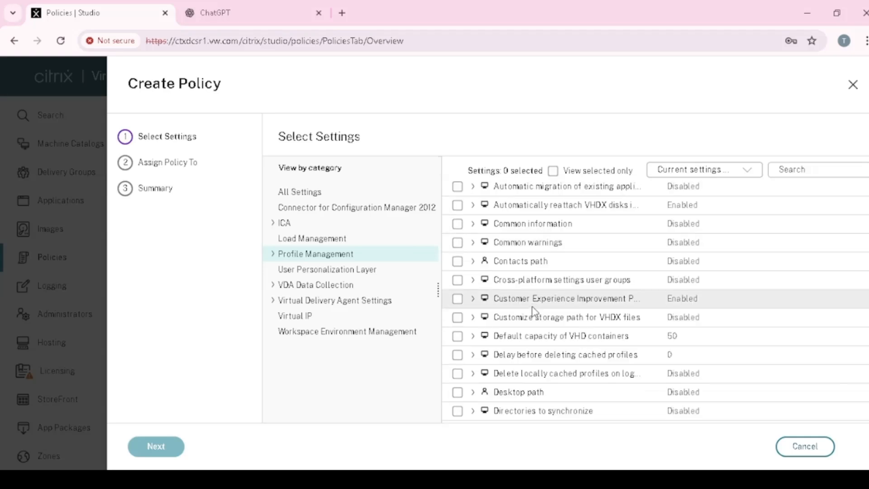
{"action": "scroll", "coordinate": [531, 301], "scroll_direction": "up", "scroll_amount": 3}
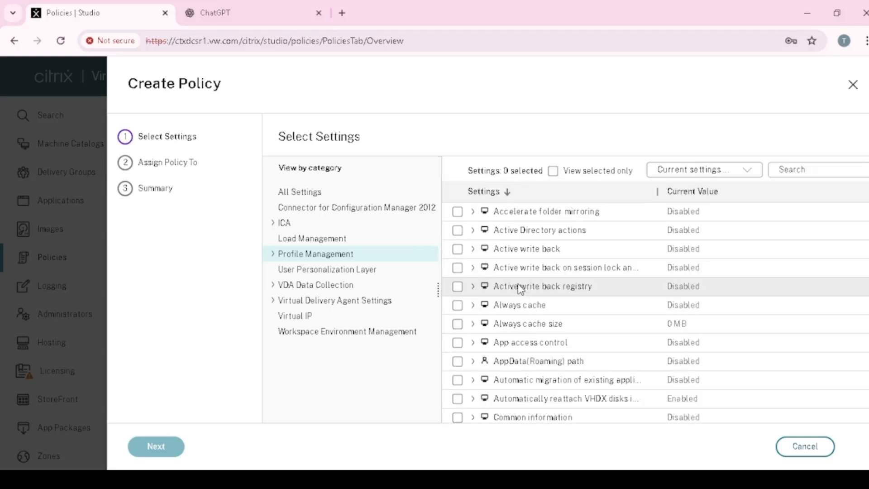
{"action": "scroll", "coordinate": [497, 292], "scroll_direction": "down", "scroll_amount": 1}
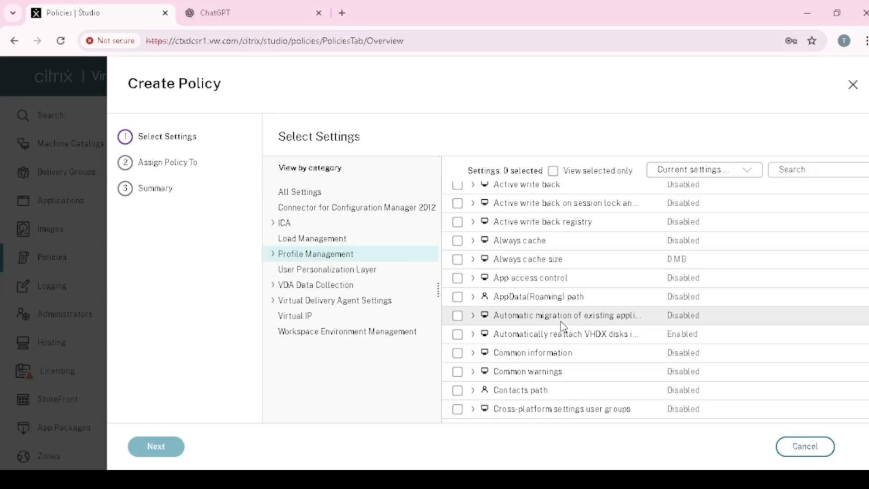
{"action": "scroll", "coordinate": [548, 338], "scroll_direction": "up", "scroll_amount": 1}
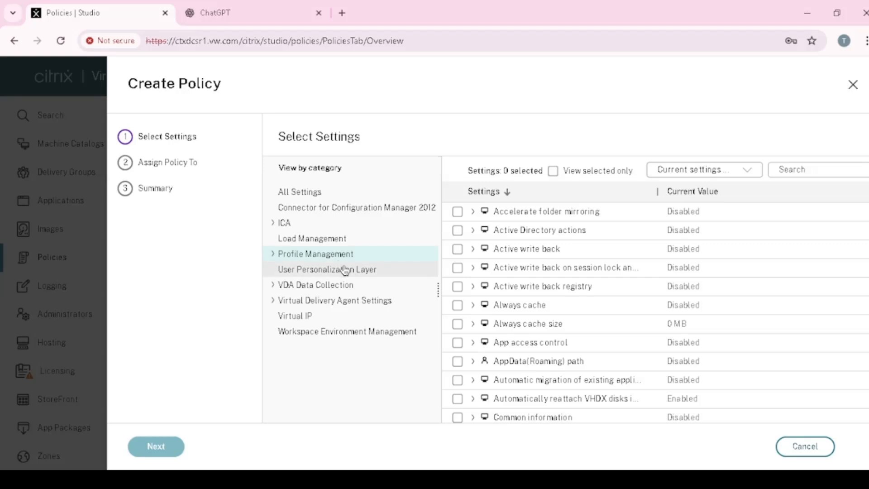
Step: Check the subcategories under VDA Data Collection and Virtual Delivery Agent Settings
{"action": "left_click", "coordinate": [273, 285]}
{"action": "left_click", "coordinate": [273, 333]}
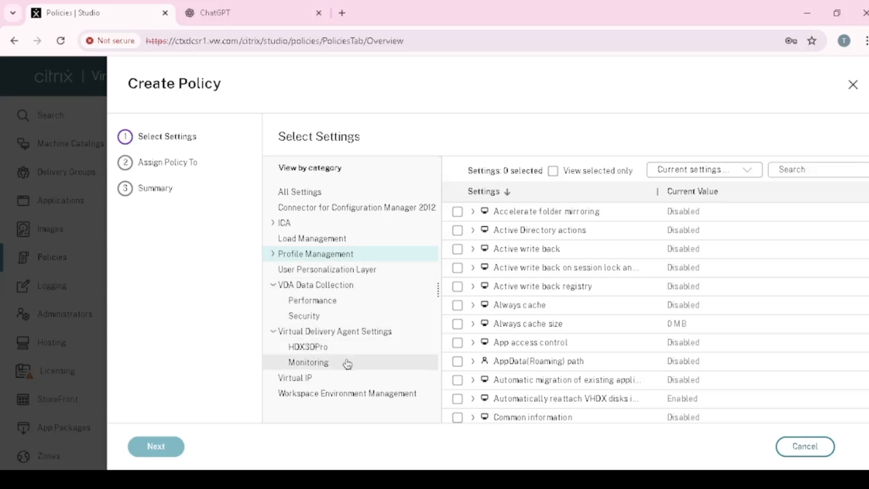
{"action": "left_click", "coordinate": [275, 333]}
{"action": "left_click", "coordinate": [274, 286]}
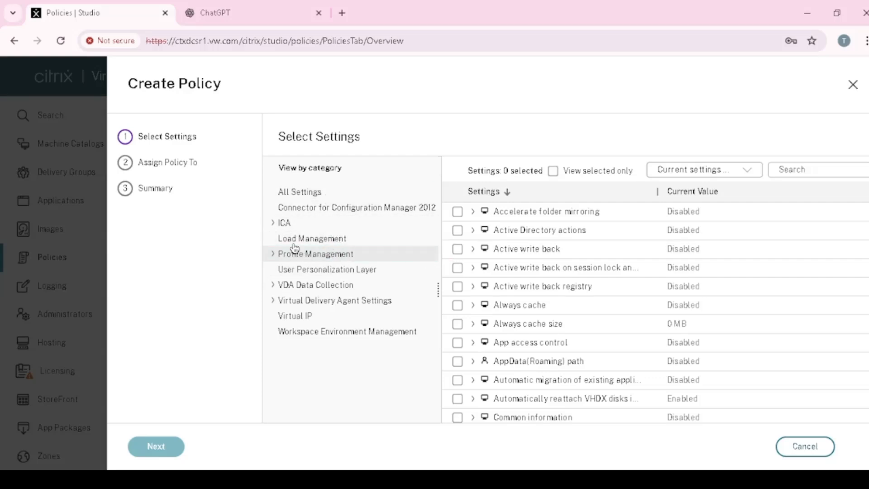
Step: Examine the File Redirection settings in the ICA category
{"action": "left_click", "coordinate": [273, 223]}
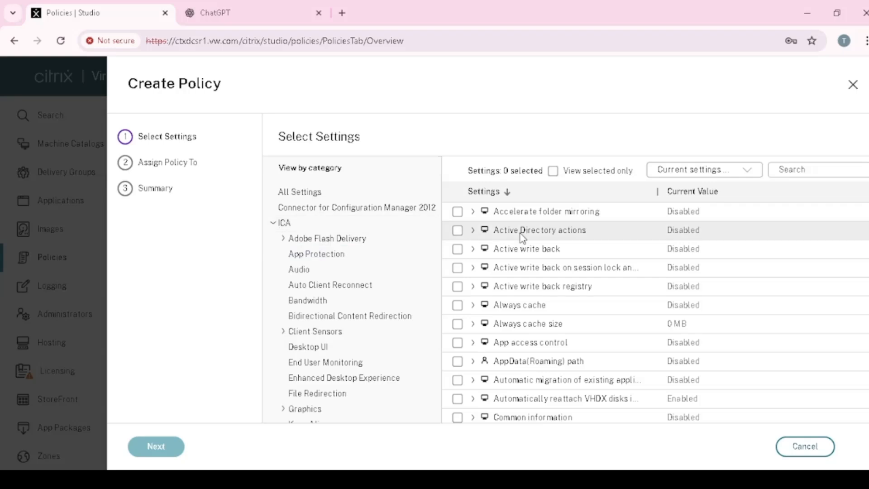
{"action": "left_click", "coordinate": [792, 171]}
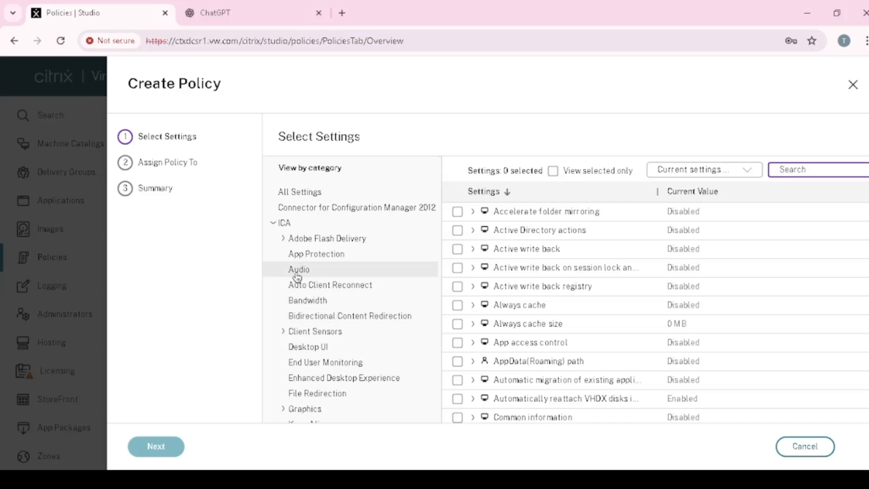
{"action": "left_click", "coordinate": [284, 239]}
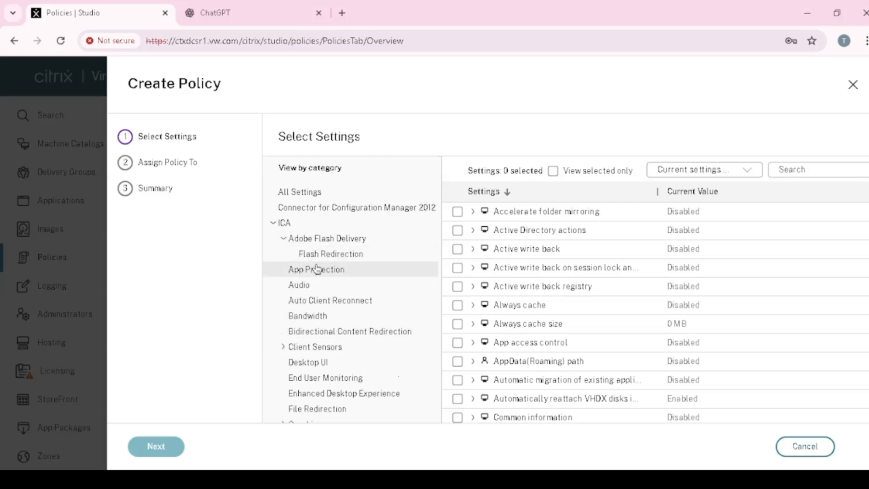
{"action": "scroll", "coordinate": [335, 319], "scroll_direction": "down", "scroll_amount": 2}
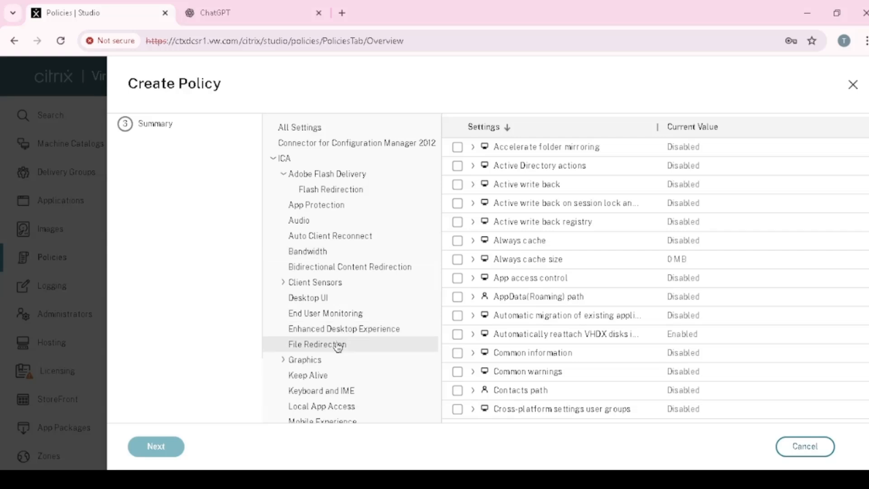
{"action": "left_click", "coordinate": [335, 345]}
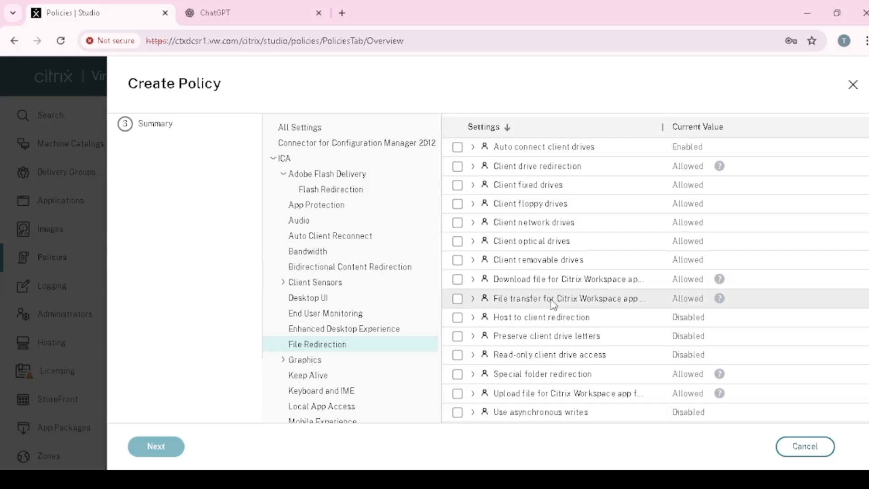
{"action": "scroll", "coordinate": [555, 303], "scroll_direction": "up", "scroll_amount": 2}
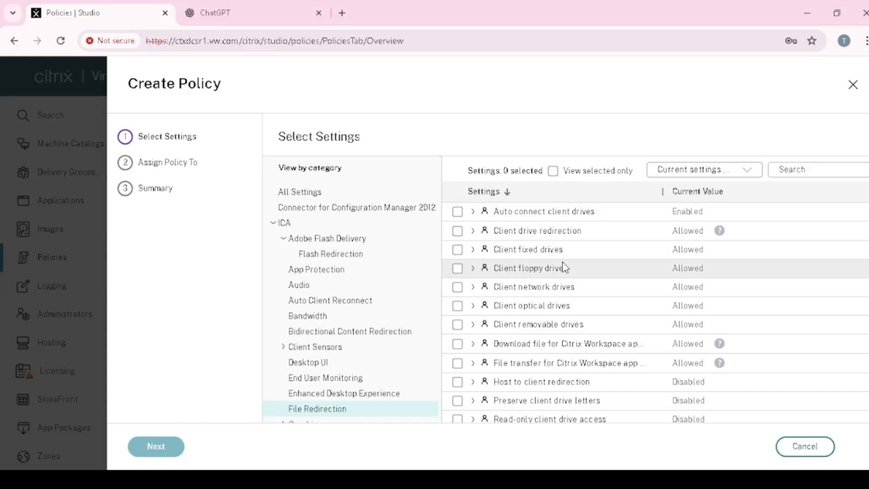
{"action": "scroll", "coordinate": [565, 272], "scroll_direction": "down", "scroll_amount": 2}
{"action": "scroll", "coordinate": [565, 284], "scroll_direction": "up", "scroll_amount": 2}
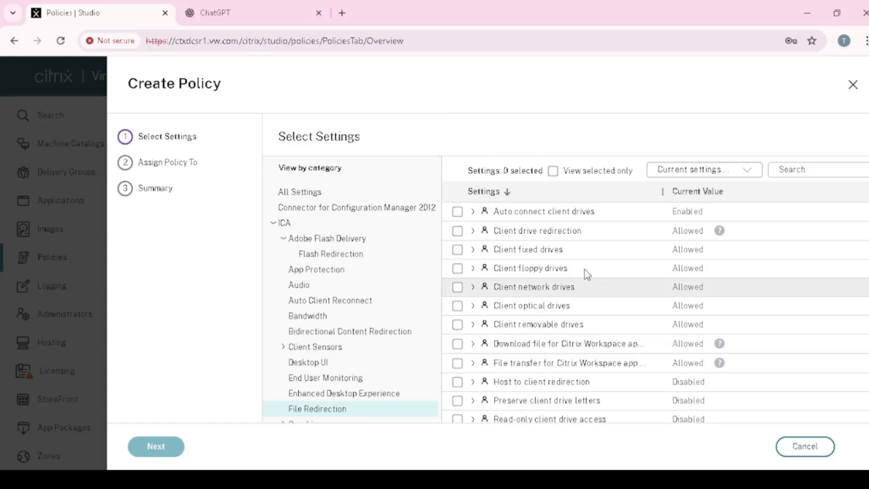
Step: Search for "clip" among all settings across all categories
{"action": "left_click", "coordinate": [802, 171]}
{"action": "type", "text": "clip"}
{"action": "key", "text": "BackSpace"}
{"action": "key", "text": "BackSpace"}
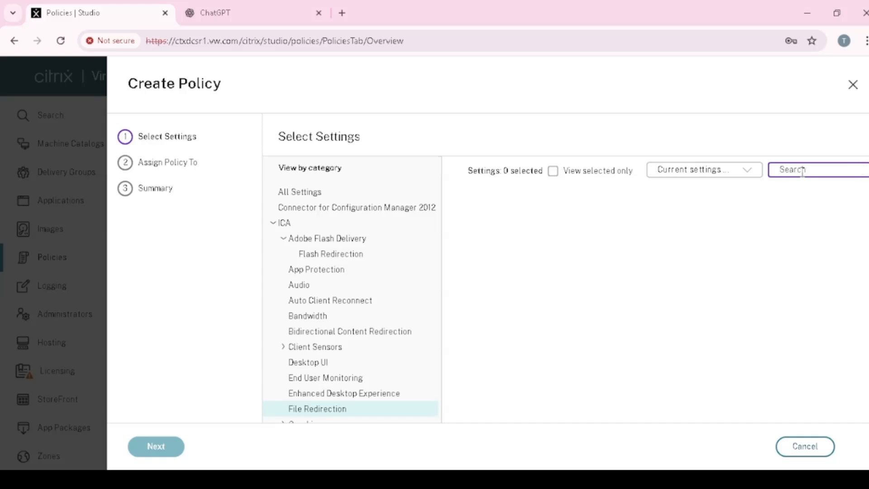
{"action": "left_click", "coordinate": [760, 172]}
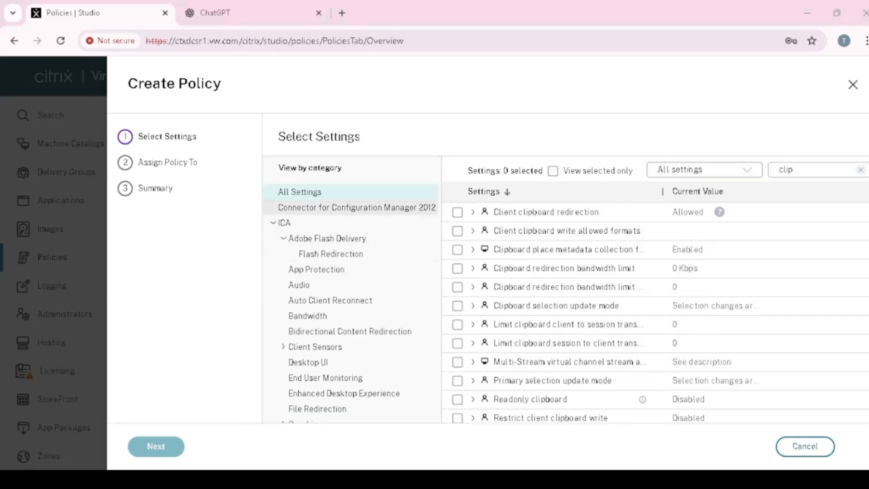
{"action": "left_click", "coordinate": [321, 210]}
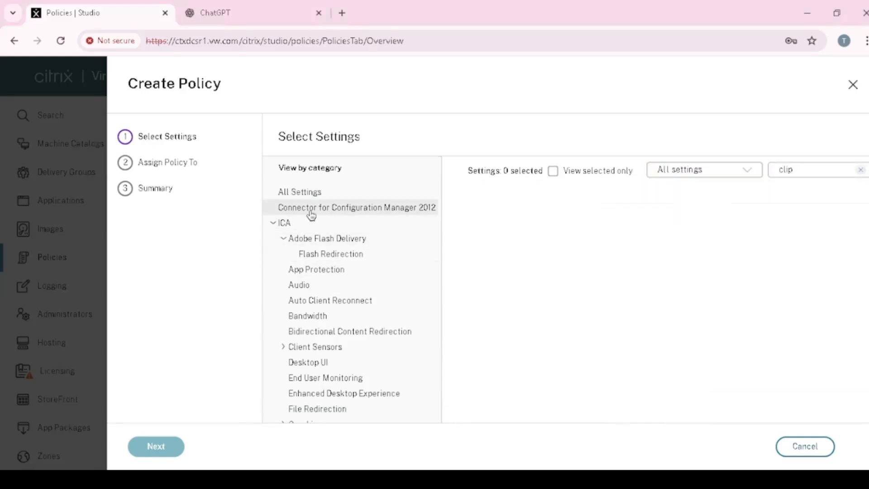
{"action": "left_click", "coordinate": [298, 198]}
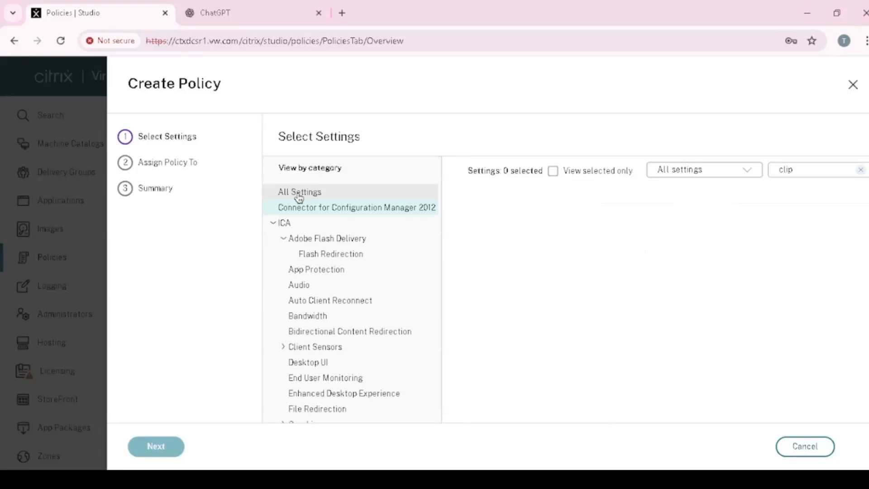
{"action": "left_click", "coordinate": [290, 225]}
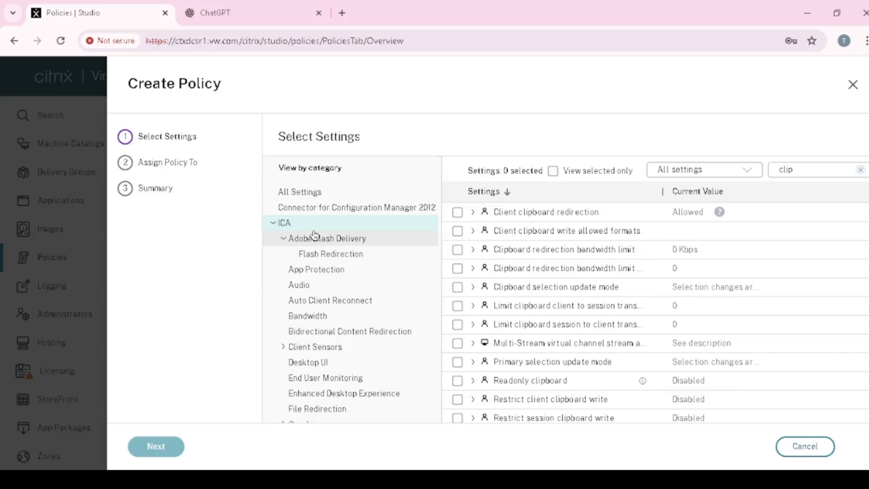
{"action": "left_click", "coordinate": [308, 194]}
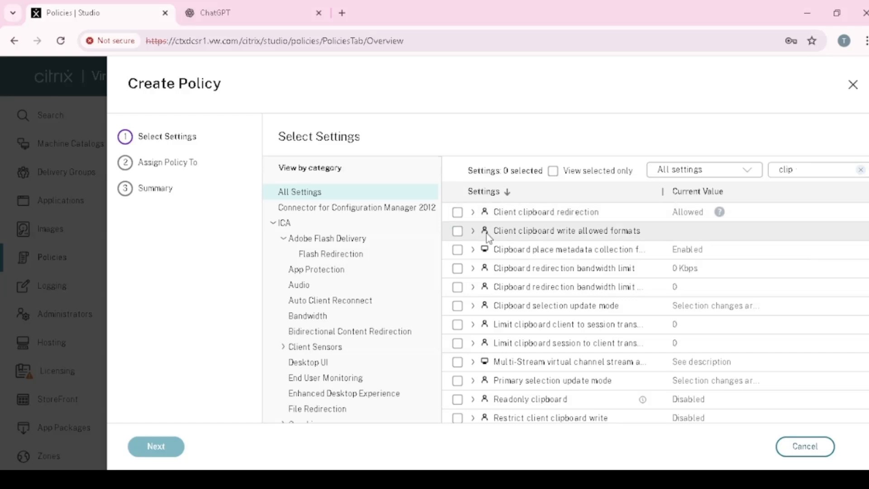
Step: Add the Client clipboard redirection setting to the policy and set it to Prohibited
{"action": "left_click", "coordinate": [458, 212]}
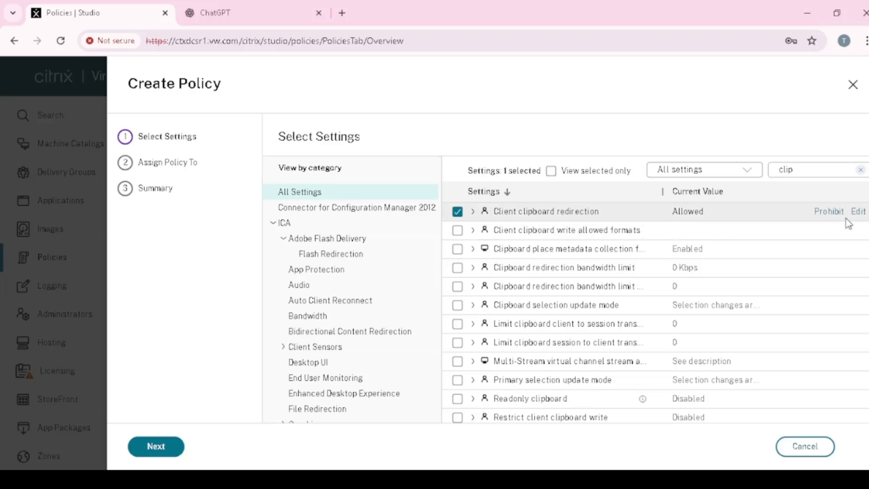
{"action": "left_click", "coordinate": [859, 213]}
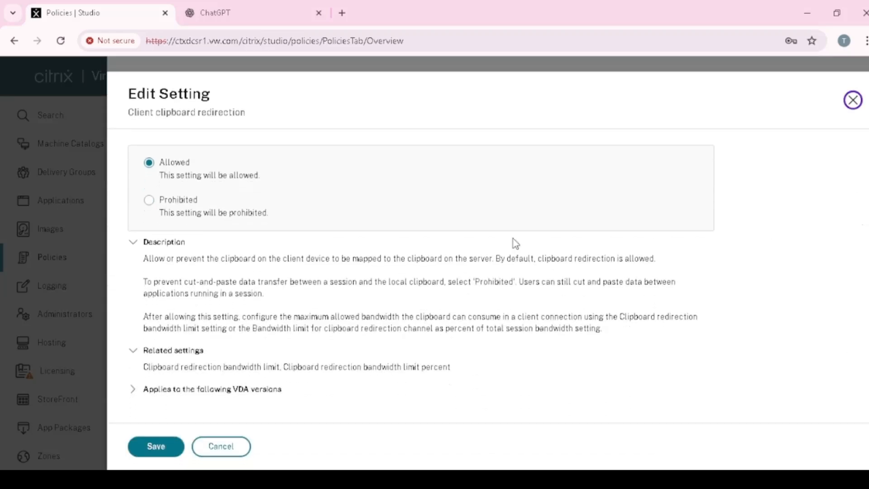
{"action": "left_click", "coordinate": [149, 200]}
{"action": "left_click", "coordinate": [159, 447]}
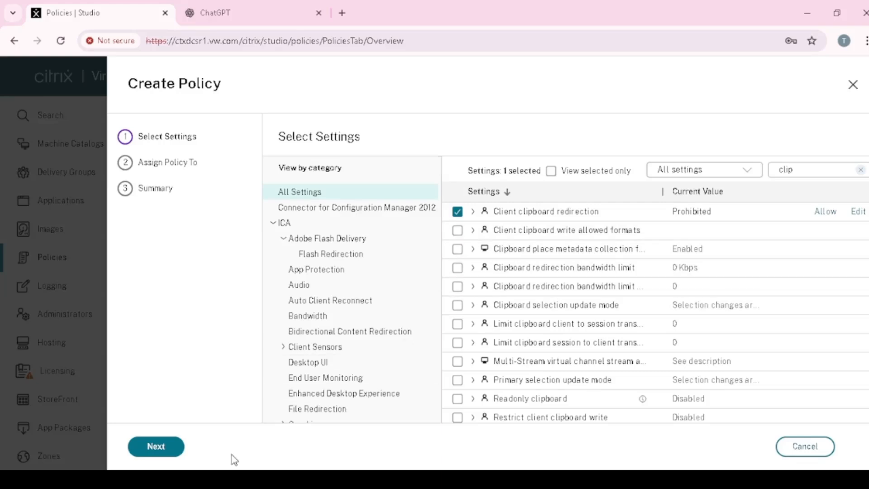
Step: Proceed to the policy assignment and look through the available user and computer filters
{"action": "left_click", "coordinate": [156, 447]}
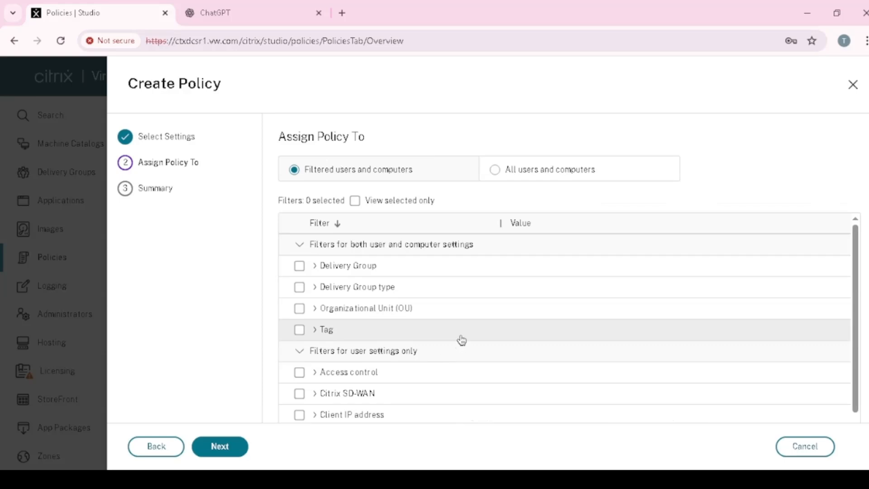
{"action": "scroll", "coordinate": [482, 297], "scroll_direction": "down", "scroll_amount": 1}
{"action": "scroll", "coordinate": [484, 297], "scroll_direction": "up", "scroll_amount": 1}
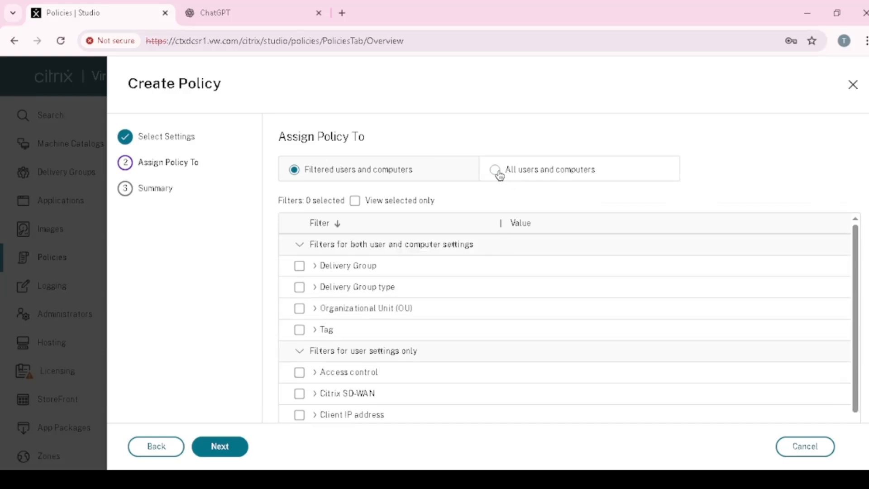
{"action": "scroll", "coordinate": [430, 289], "scroll_direction": "down", "scroll_amount": 1}
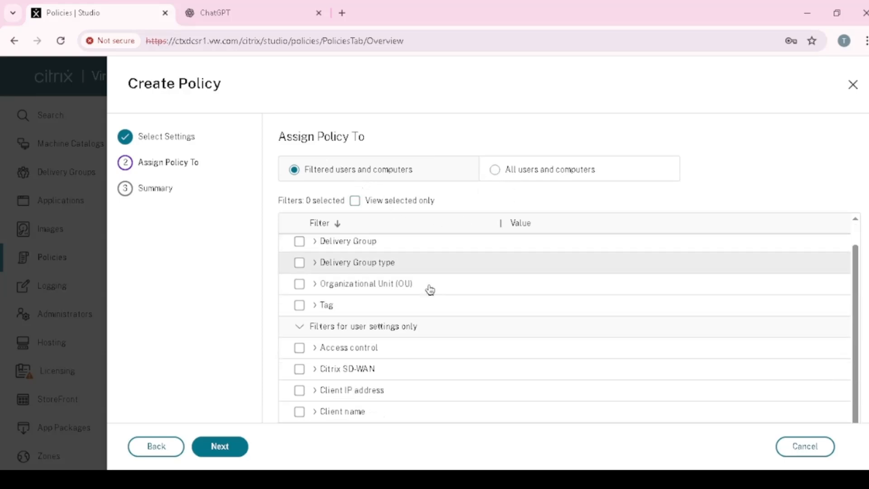
{"action": "scroll", "coordinate": [407, 393], "scroll_direction": "up", "scroll_amount": 1}
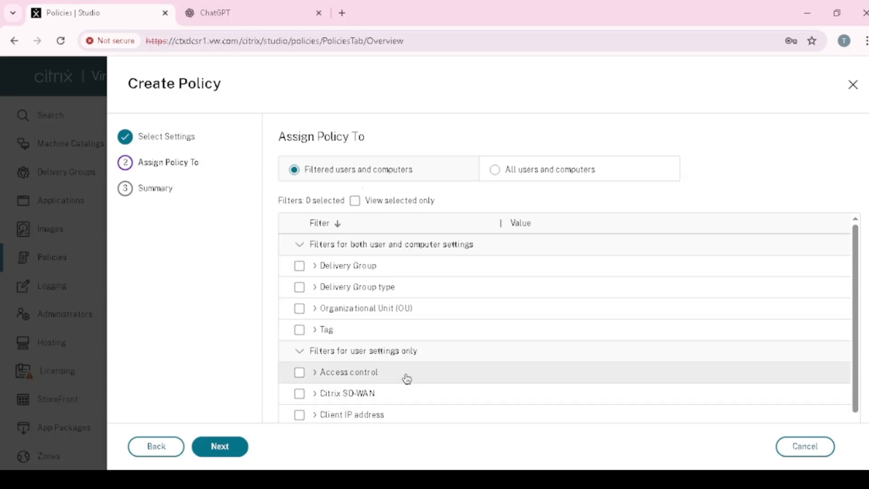
Step: Compare assigning the policy to all users and computers with the filtered assignment and its list of filters
{"action": "left_click", "coordinate": [501, 172]}
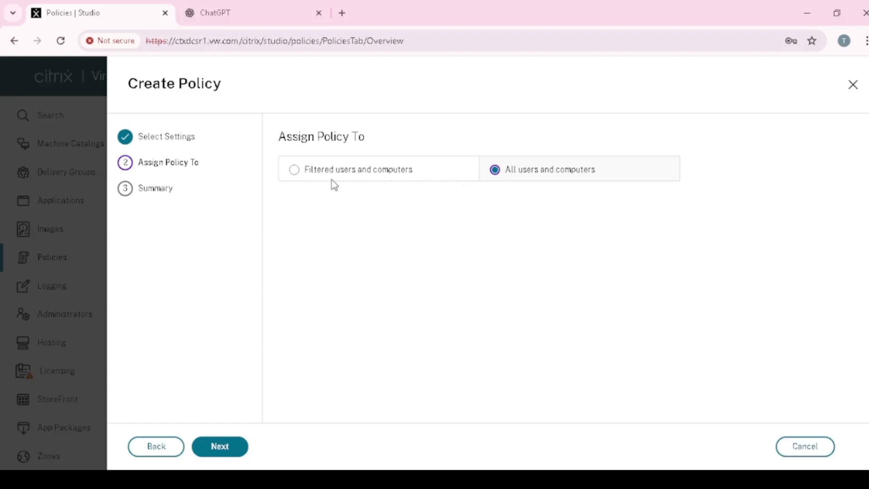
{"action": "left_click", "coordinate": [296, 172]}
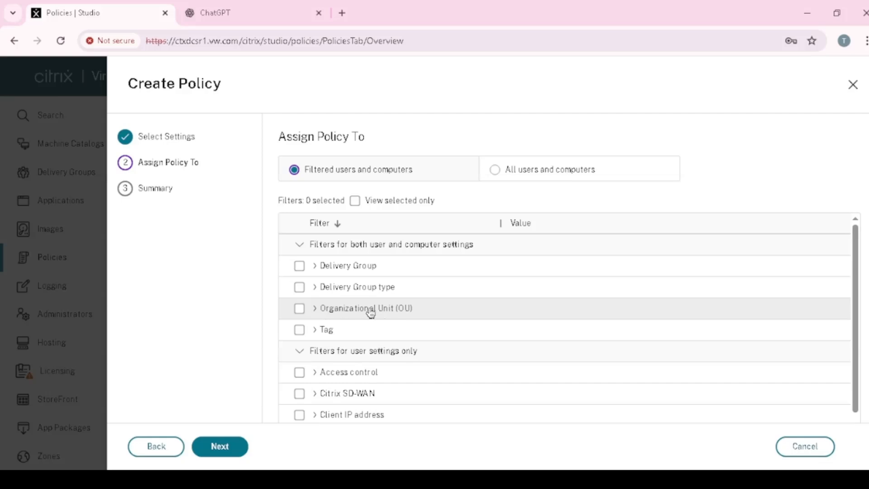
{"action": "scroll", "coordinate": [363, 311], "scroll_direction": "down", "scroll_amount": 1}
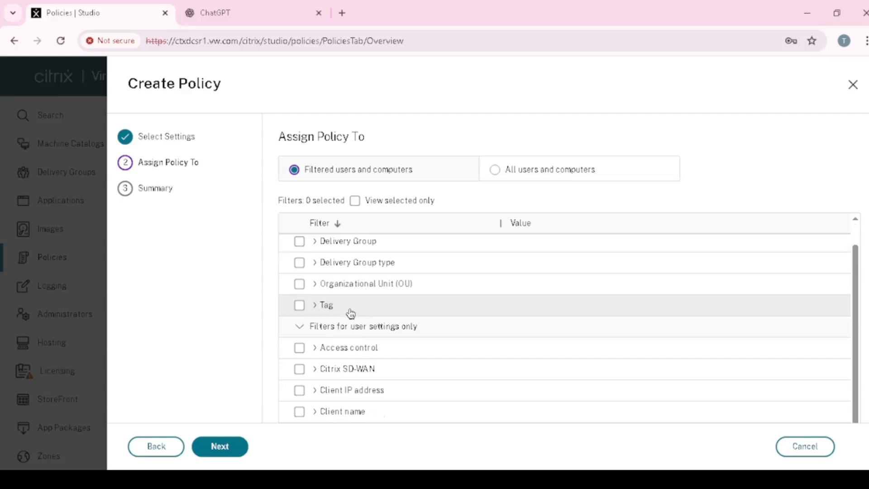
{"action": "scroll", "coordinate": [351, 313], "scroll_direction": "up", "scroll_amount": 1}
{"action": "scroll", "coordinate": [357, 316], "scroll_direction": "down", "scroll_amount": 1}
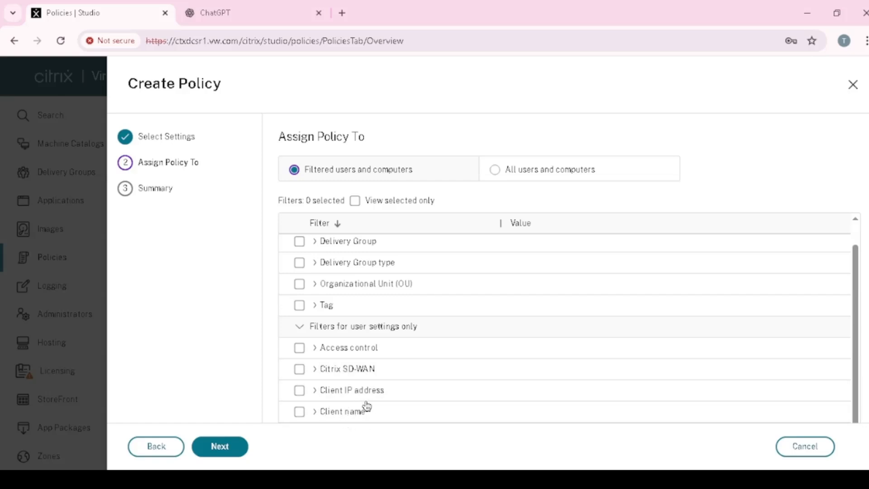
Step: Try out the Client IP address filter with one Allow entry and a second entry in Deny mode, without saving
{"action": "left_click", "coordinate": [315, 391]}
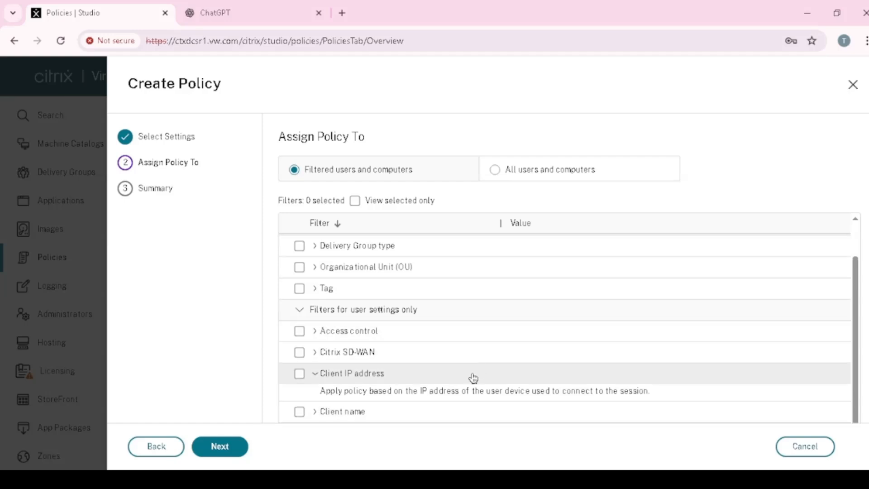
{"action": "left_click", "coordinate": [301, 375]}
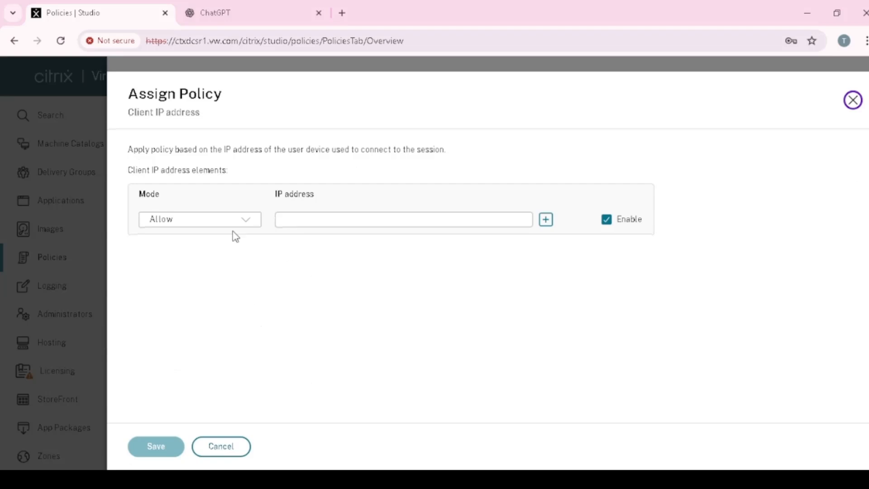
{"action": "left_click", "coordinate": [250, 220]}
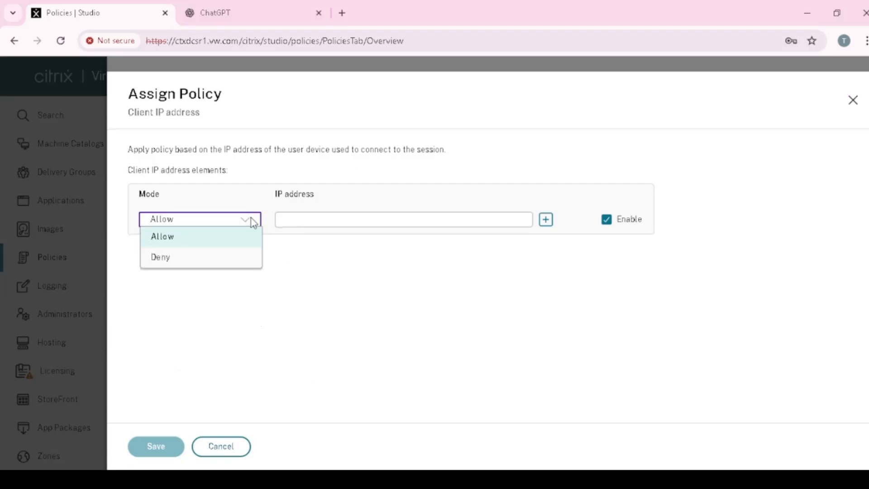
{"action": "left_click", "coordinate": [375, 259]}
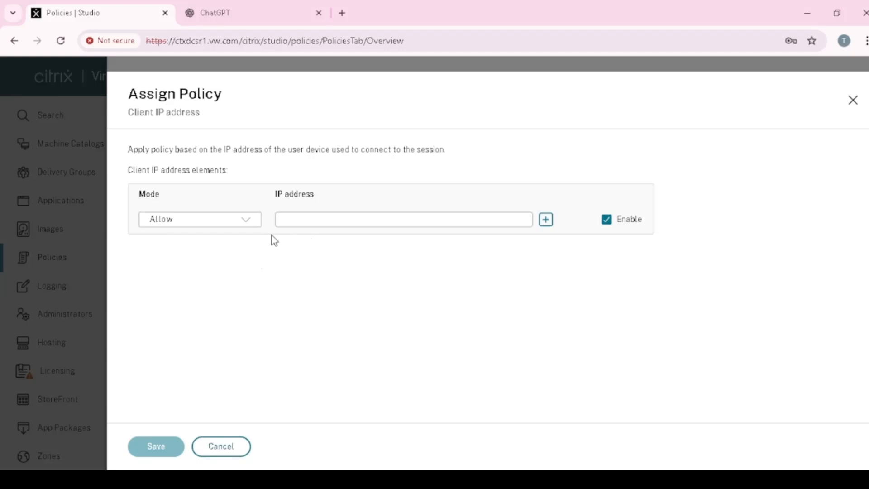
{"action": "left_click", "coordinate": [297, 225]}
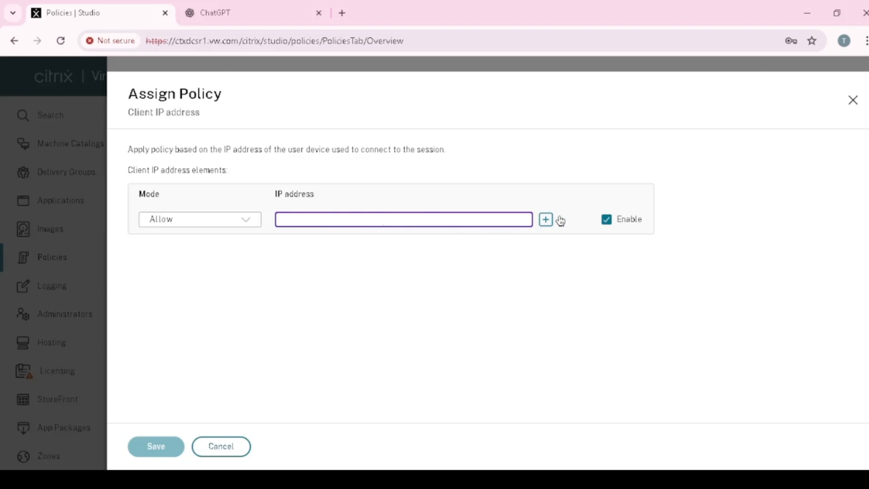
{"action": "left_click", "coordinate": [546, 220]}
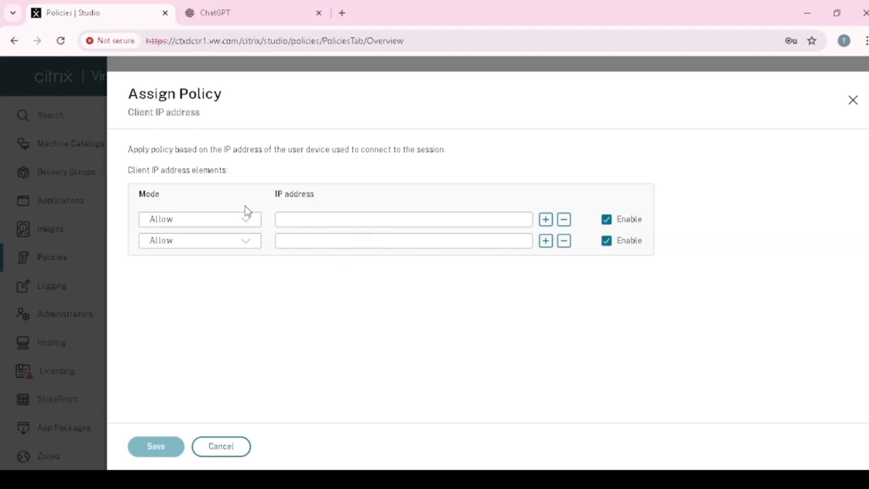
{"action": "left_click", "coordinate": [251, 241]}
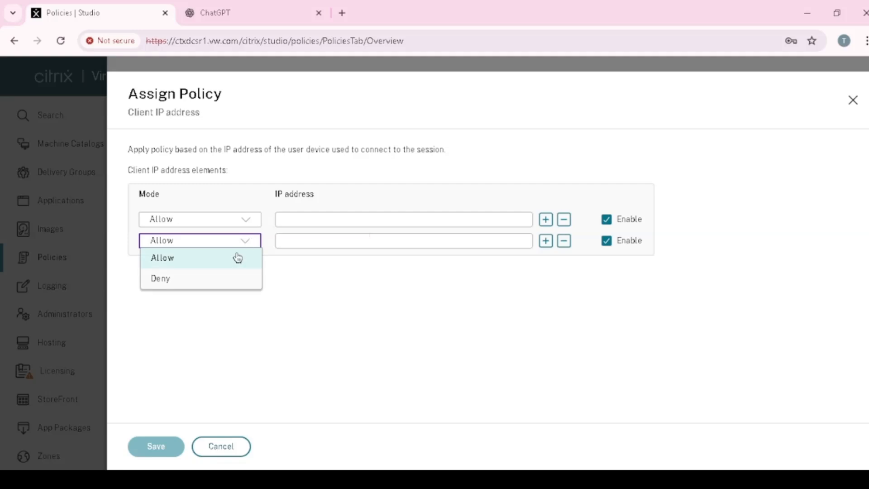
{"action": "left_click", "coordinate": [204, 279]}
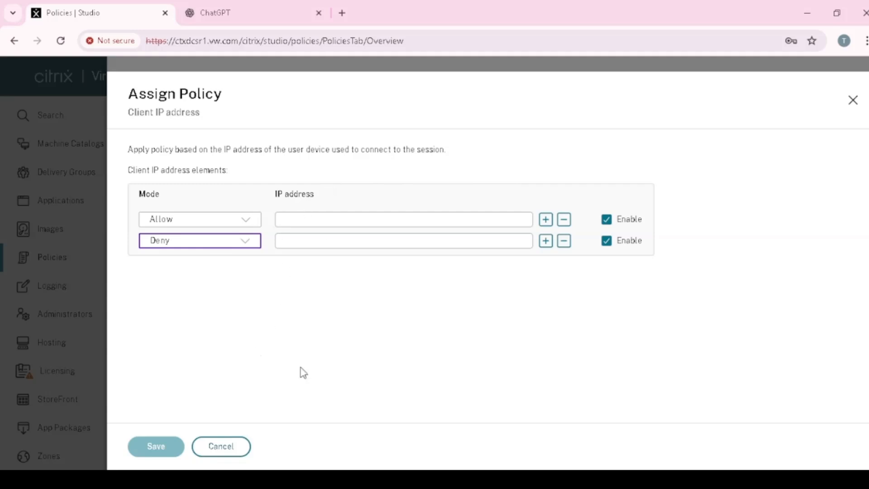
{"action": "left_click", "coordinate": [222, 447]}
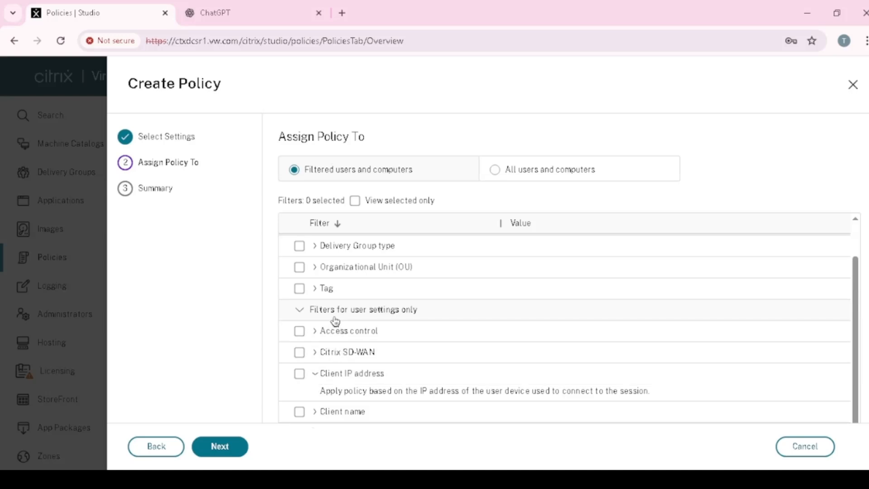
{"action": "scroll", "coordinate": [352, 296], "scroll_direction": "up", "scroll_amount": 1}
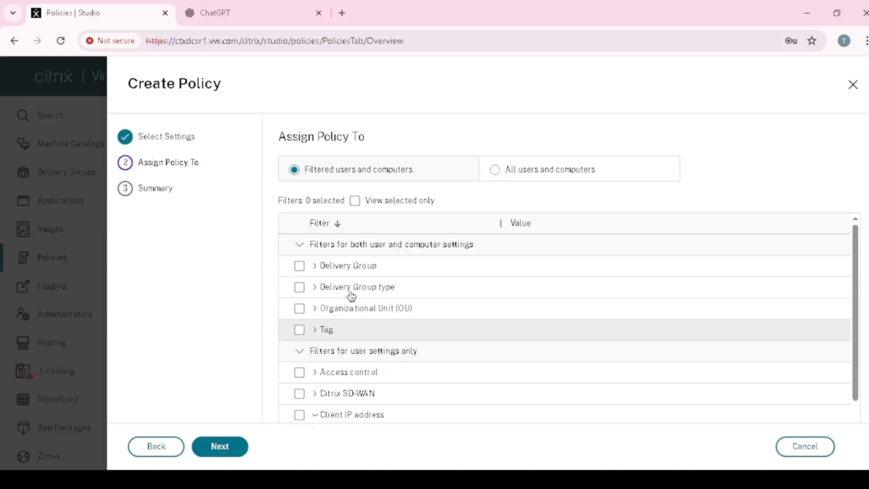
Step: Look through the user-only assignment filters and expand the description of the Client name filter
{"action": "scroll", "coordinate": [352, 296], "scroll_direction": "down", "scroll_amount": 1}
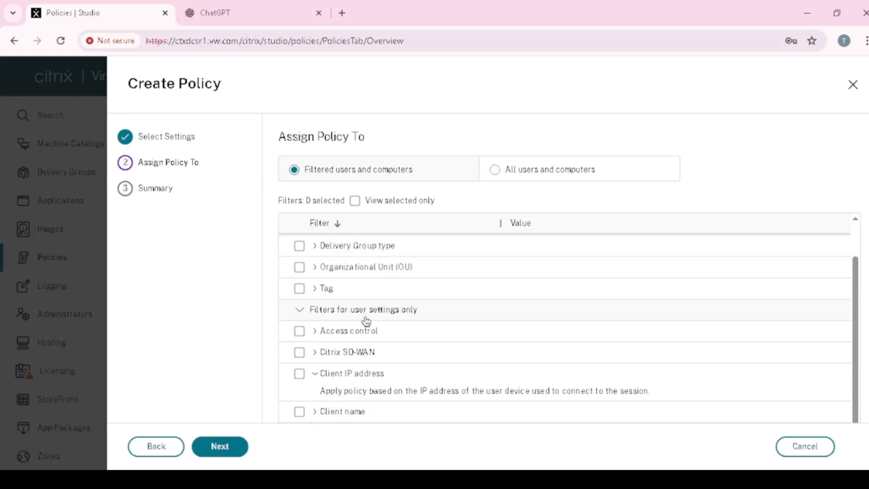
{"action": "scroll", "coordinate": [365, 322], "scroll_direction": "down", "scroll_amount": 1}
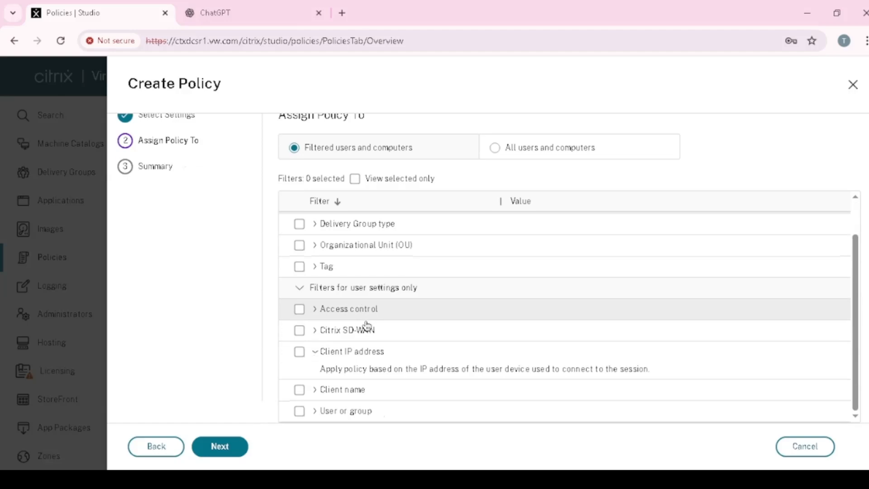
{"action": "left_click", "coordinate": [317, 392]}
{"action": "scroll", "coordinate": [401, 381], "scroll_direction": "down", "scroll_amount": 1}
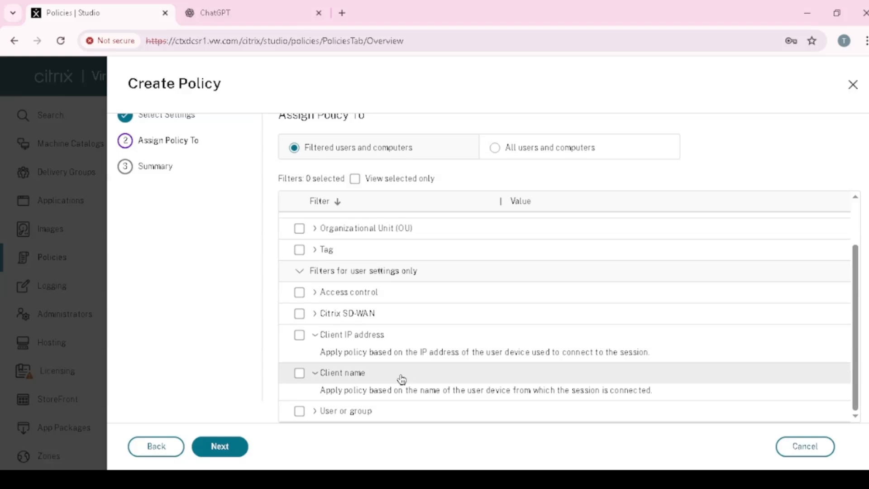
Step: Check the mode options and IP address field of the Client IP address filter, leaving without saving
{"action": "left_click", "coordinate": [298, 335]}
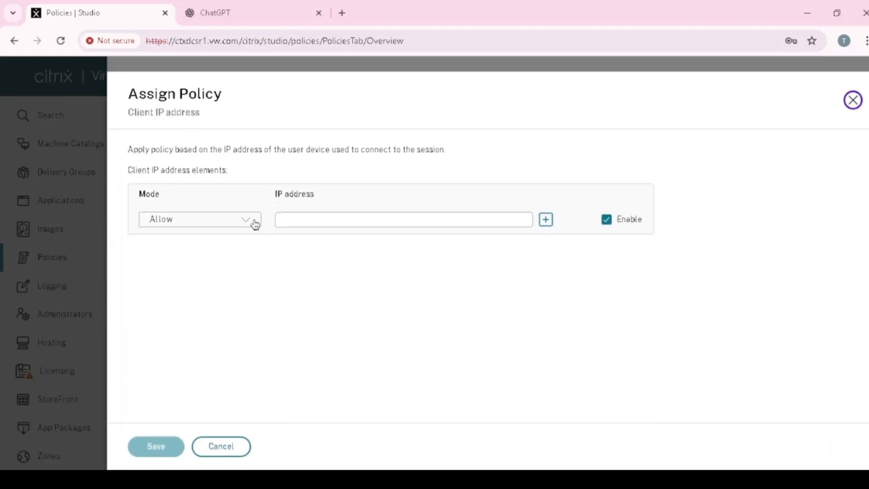
{"action": "left_click", "coordinate": [256, 222]}
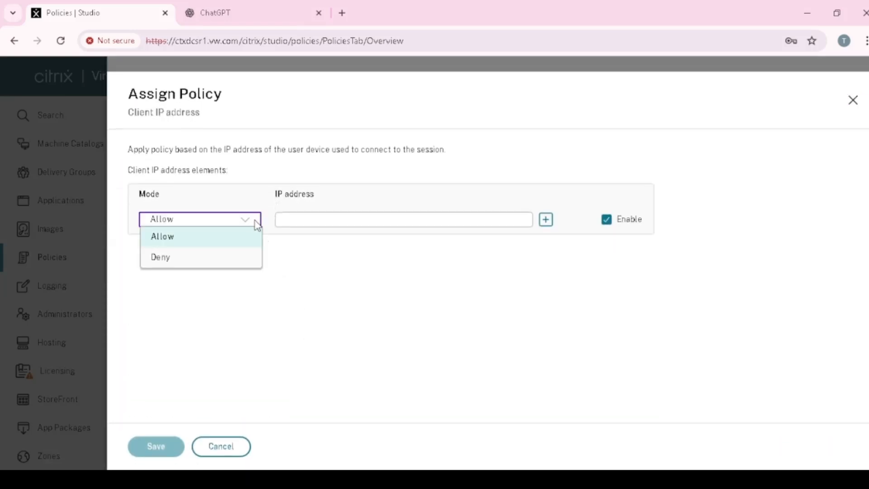
{"action": "left_click", "coordinate": [345, 219]}
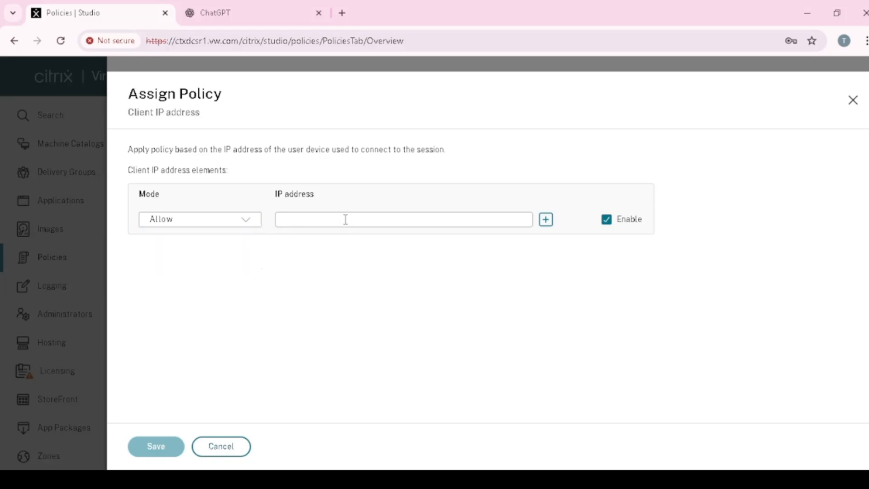
{"action": "left_click", "coordinate": [319, 217]}
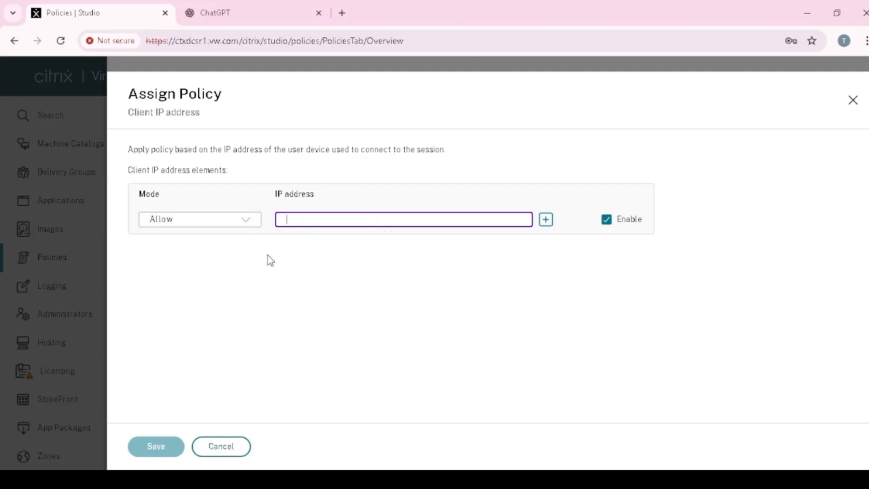
{"action": "left_click", "coordinate": [232, 448]}
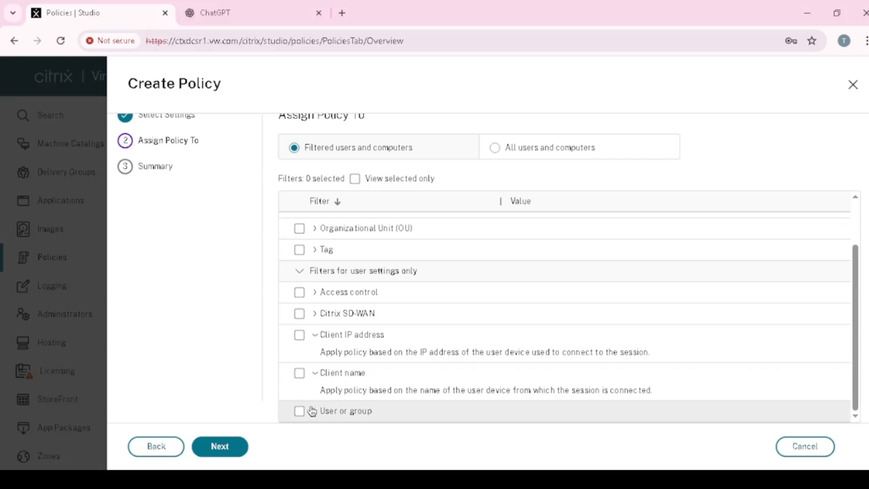
Step: View the User or group filter's form, close it without saving and look over the full list of assignment filters
{"action": "scroll", "coordinate": [354, 344], "scroll_direction": "up", "scroll_amount": 1}
{"action": "scroll", "coordinate": [352, 345], "scroll_direction": "down", "scroll_amount": 1}
{"action": "left_click", "coordinate": [301, 413]}
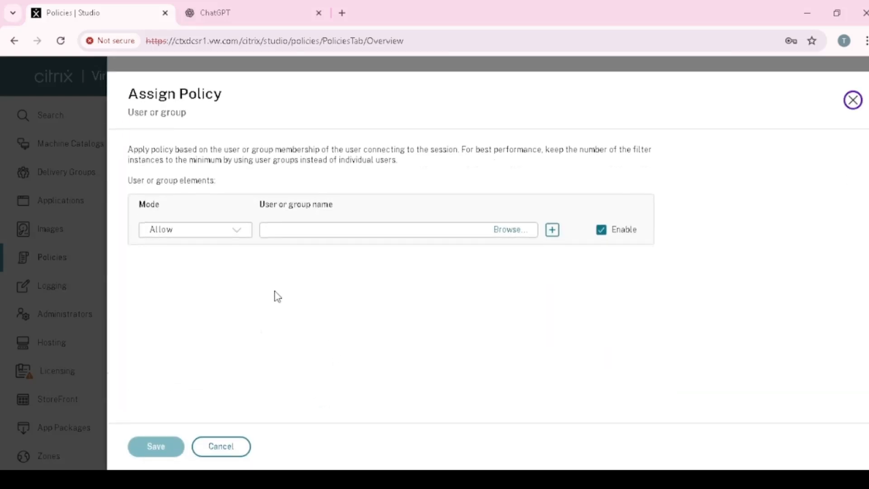
{"action": "left_click", "coordinate": [853, 100]}
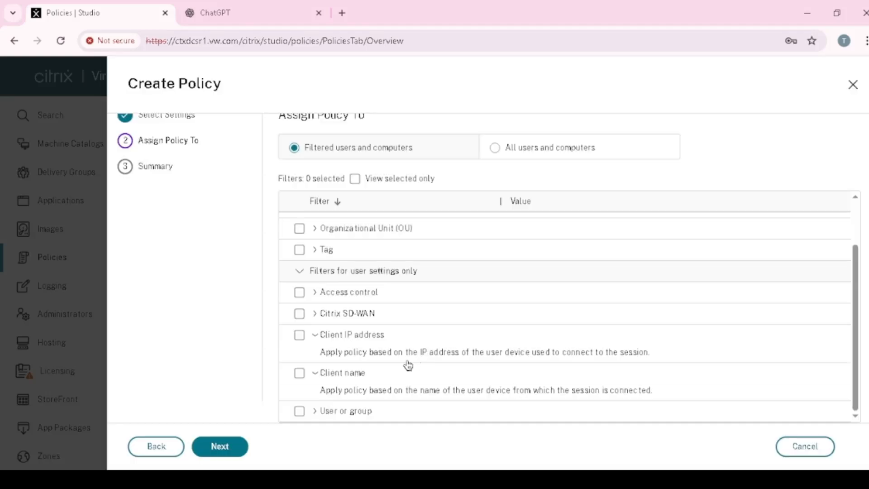
{"action": "scroll", "coordinate": [398, 294], "scroll_direction": "up", "scroll_amount": 1}
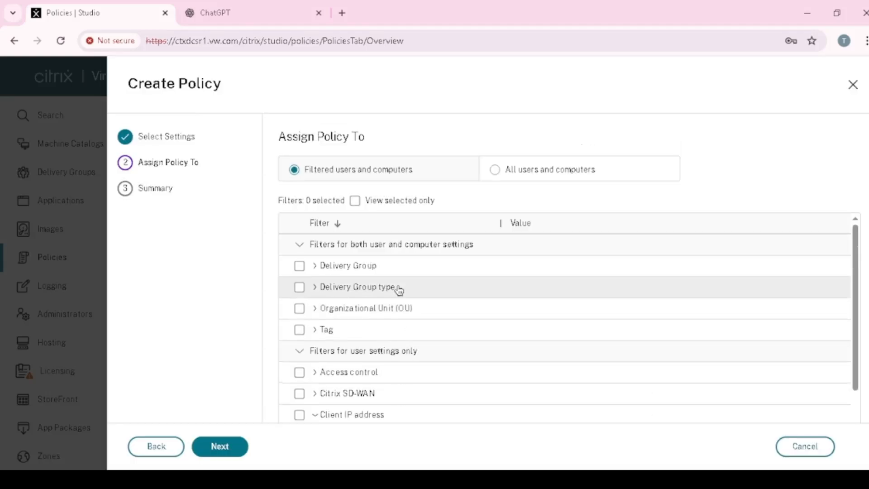
{"action": "scroll", "coordinate": [398, 304], "scroll_direction": "down", "scroll_amount": 1}
{"action": "scroll", "coordinate": [398, 305], "scroll_direction": "down", "scroll_amount": 1}
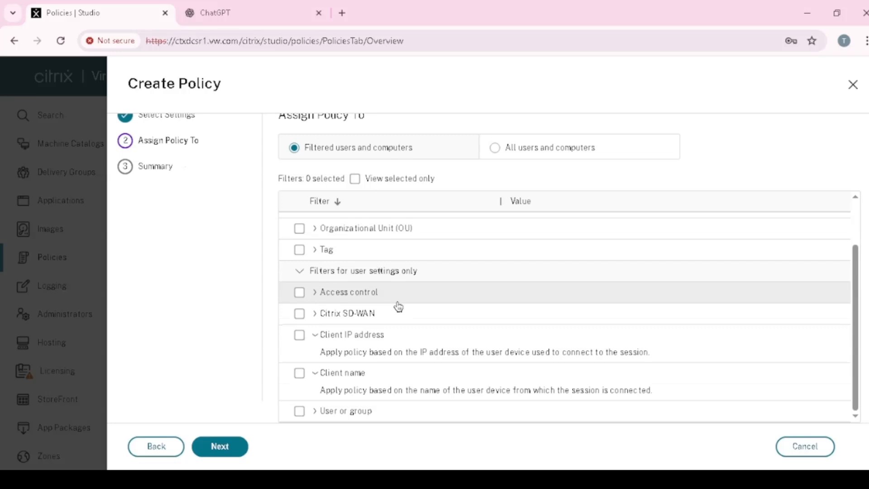
Step: Start a User or group filter in Allow mode, trying out a second entry and removing it again
{"action": "left_click", "coordinate": [300, 411]}
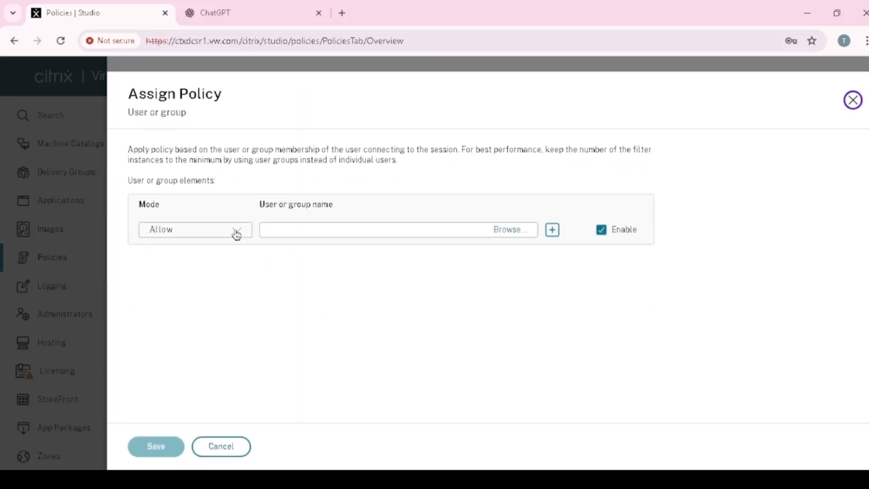
{"action": "left_click", "coordinate": [236, 230]}
{"action": "left_click", "coordinate": [224, 250]}
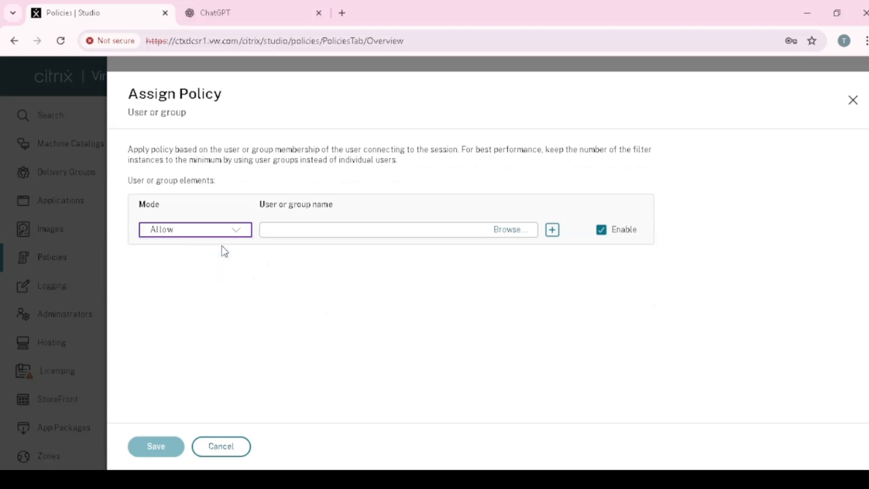
{"action": "left_click", "coordinate": [552, 230]}
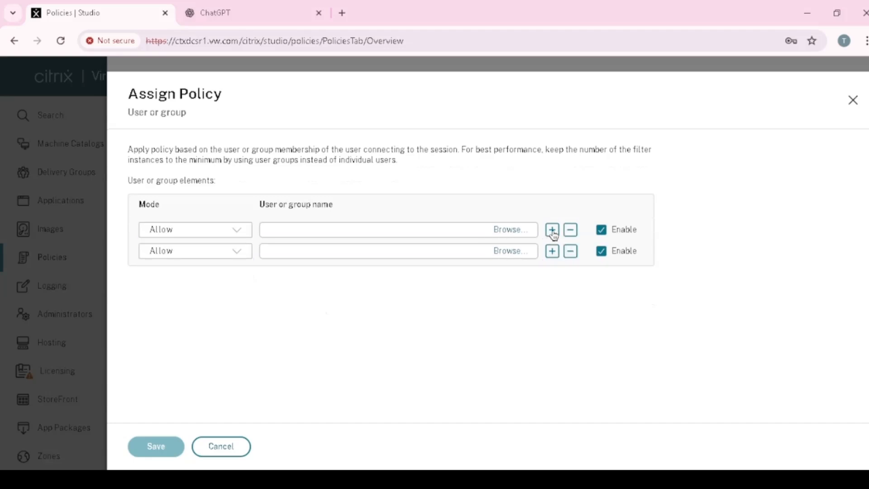
{"action": "left_click", "coordinate": [570, 251]}
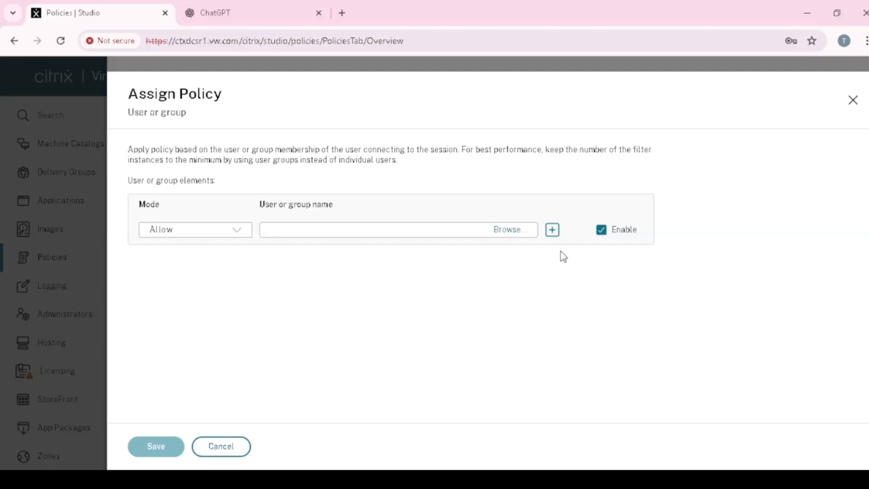
Step: Find directory objects matching VW, choose the VW\VW-Contractors group and save the User or group filter
{"action": "left_click", "coordinate": [505, 229]}
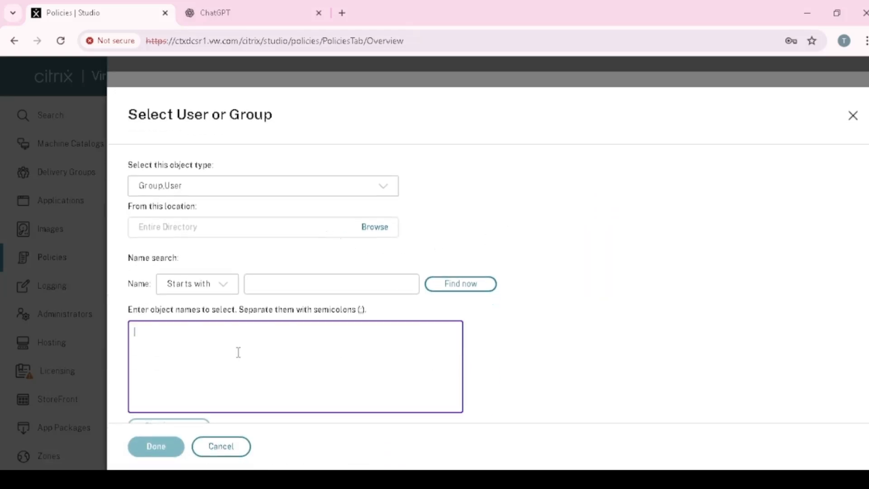
{"action": "type", "text": "VW"}
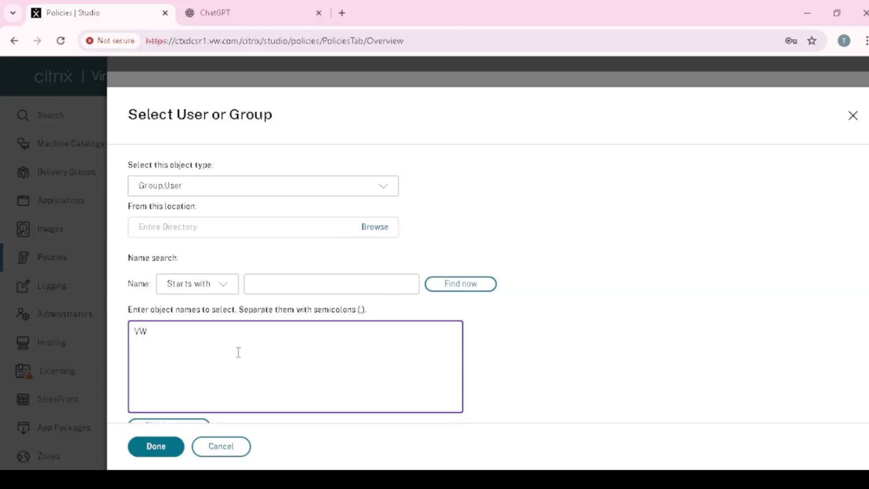
{"action": "scroll", "coordinate": [399, 347], "scroll_direction": "down", "scroll_amount": 1}
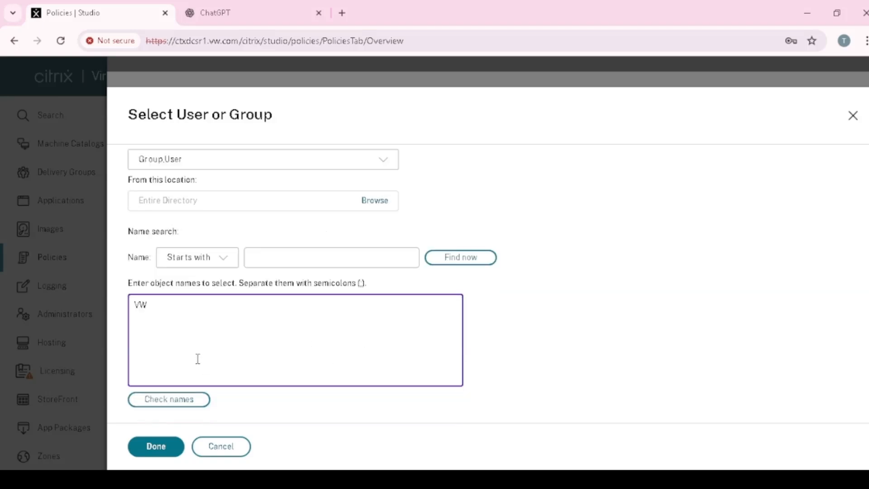
{"action": "left_click", "coordinate": [184, 404]}
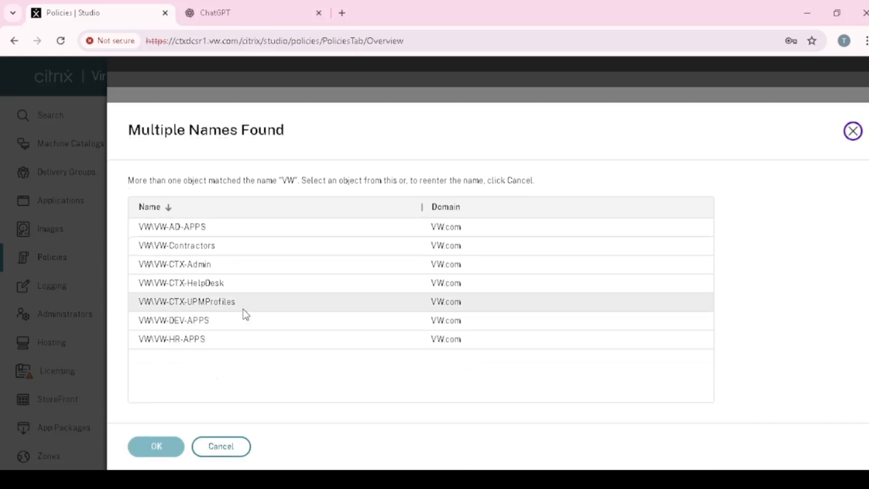
{"action": "left_click", "coordinate": [230, 250]}
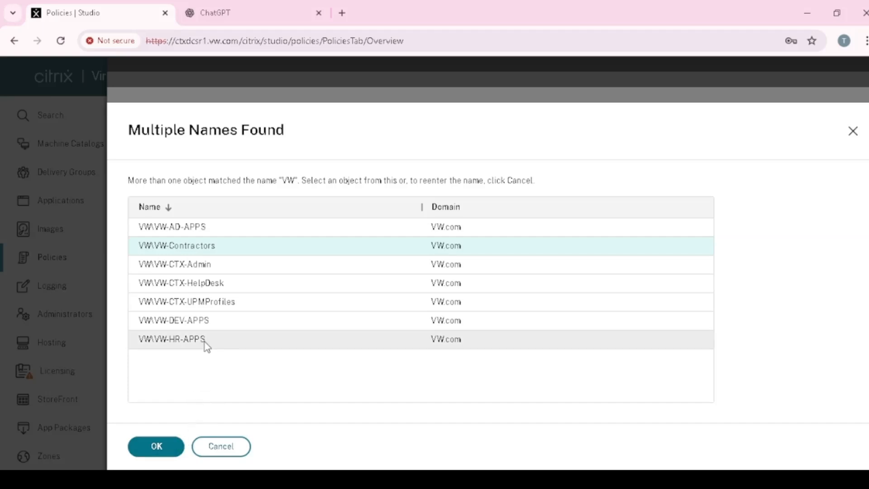
{"action": "left_click", "coordinate": [172, 446]}
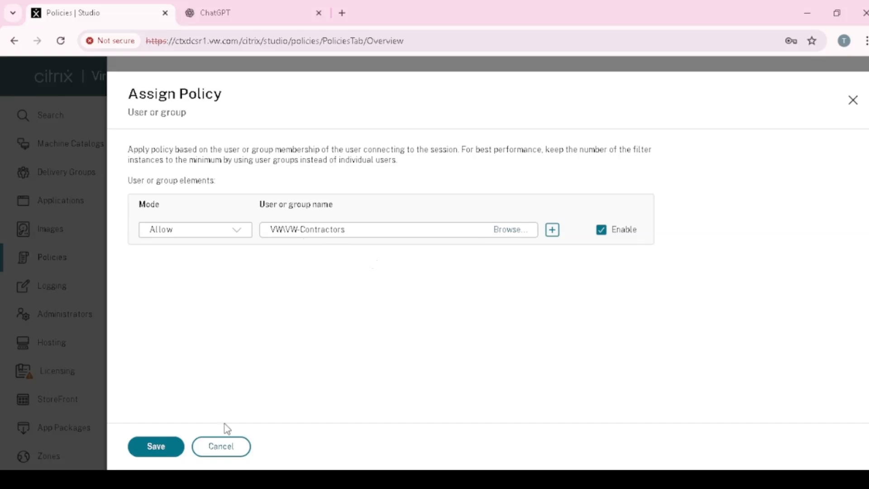
{"action": "left_click", "coordinate": [165, 448]}
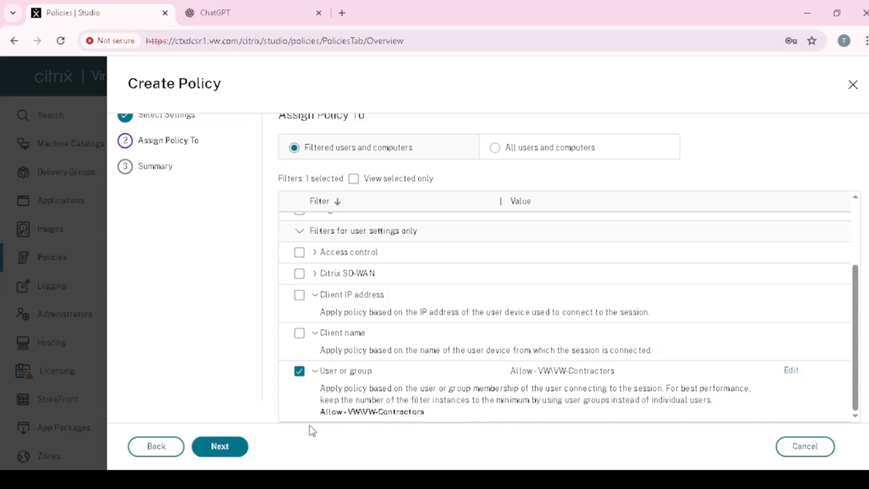
Step: Proceed to the policy summary, review the setting and assignment, and enable the policy
{"action": "left_click", "coordinate": [231, 454]}
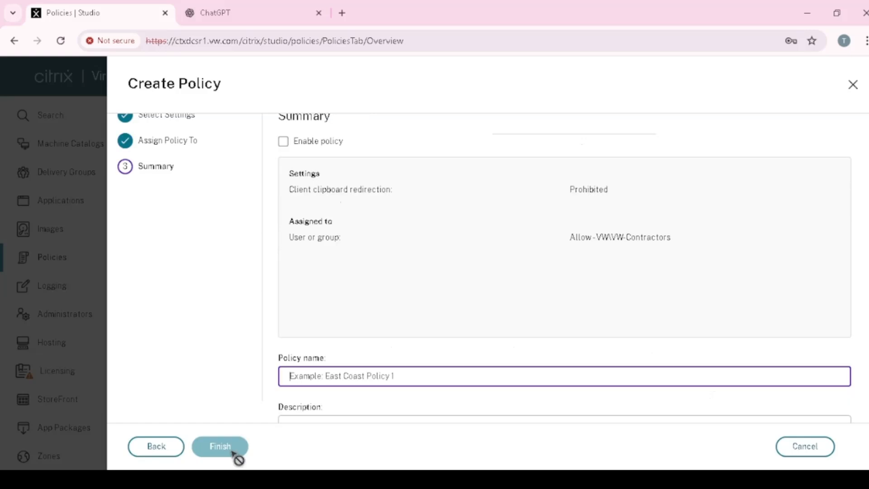
{"action": "scroll", "coordinate": [399, 339], "scroll_direction": "down", "scroll_amount": 1}
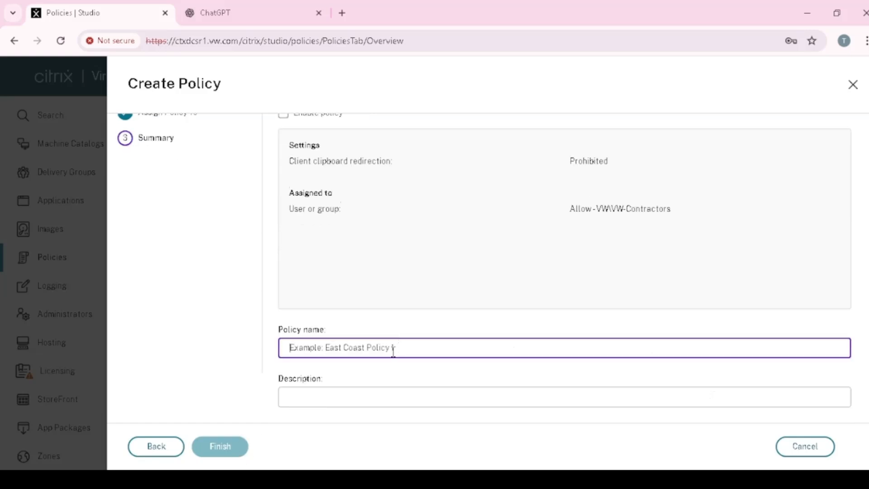
{"action": "scroll", "coordinate": [370, 347], "scroll_direction": "up", "scroll_amount": 1}
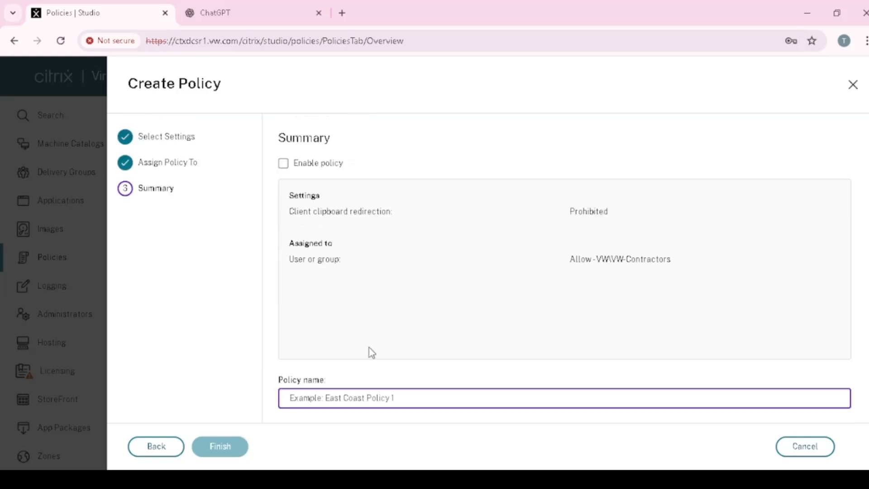
{"action": "scroll", "coordinate": [359, 285], "scroll_direction": "down", "scroll_amount": 1}
{"action": "scroll", "coordinate": [332, 224], "scroll_direction": "up", "scroll_amount": 1}
{"action": "left_click", "coordinate": [284, 164]}
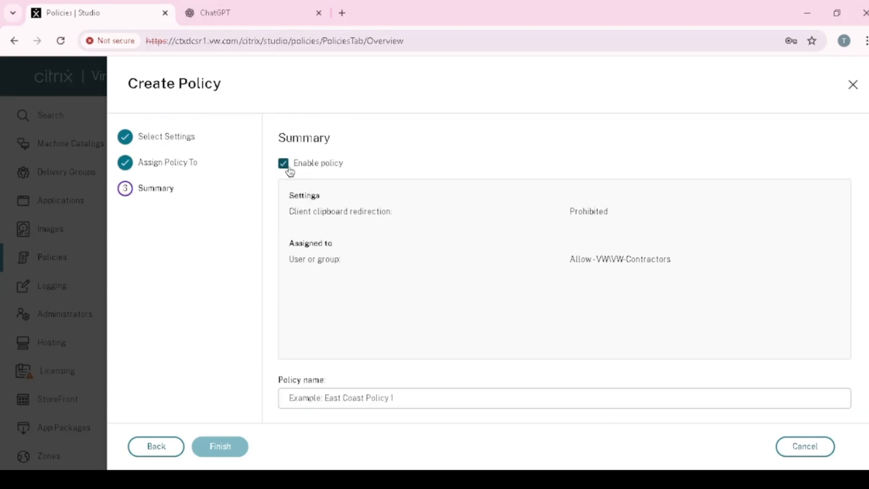
Step: Name the policy Clipboard-Prohibited-EXT
{"action": "scroll", "coordinate": [403, 378], "scroll_direction": "down", "scroll_amount": 1}
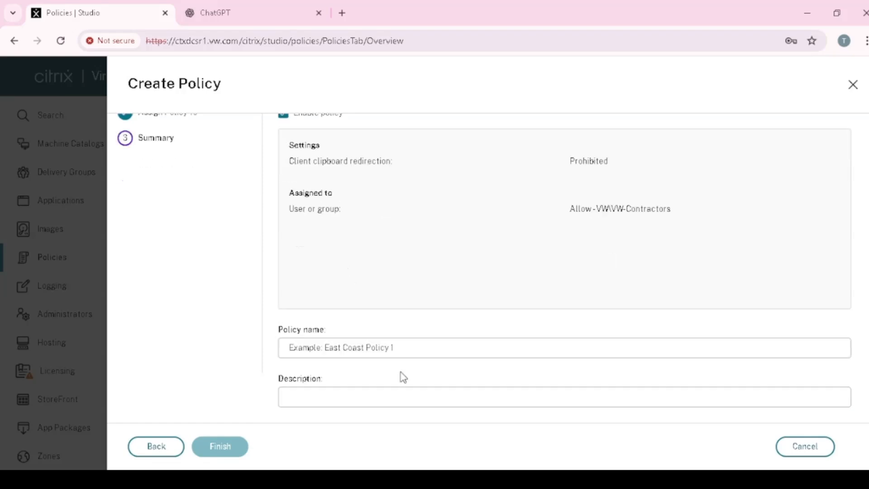
{"action": "left_click", "coordinate": [381, 349]}
{"action": "scroll", "coordinate": [381, 349], "scroll_direction": "up", "scroll_amount": 1}
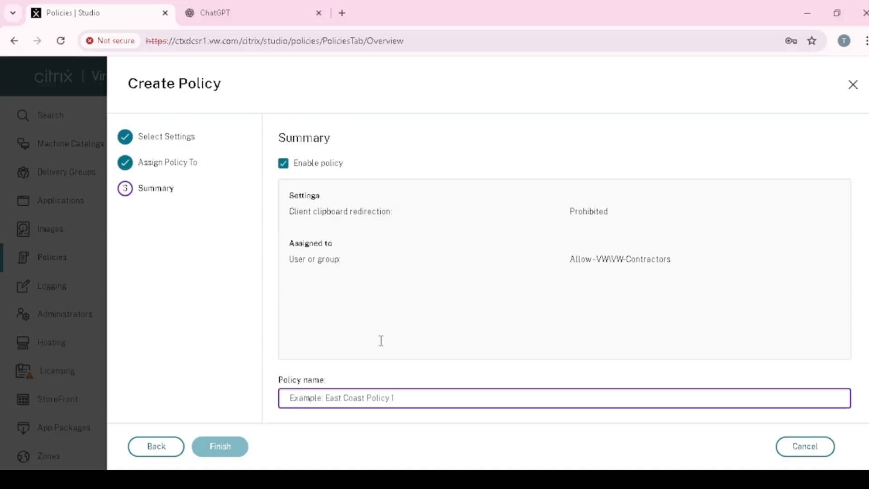
{"action": "scroll", "coordinate": [366, 393], "scroll_direction": "down", "scroll_amount": 1}
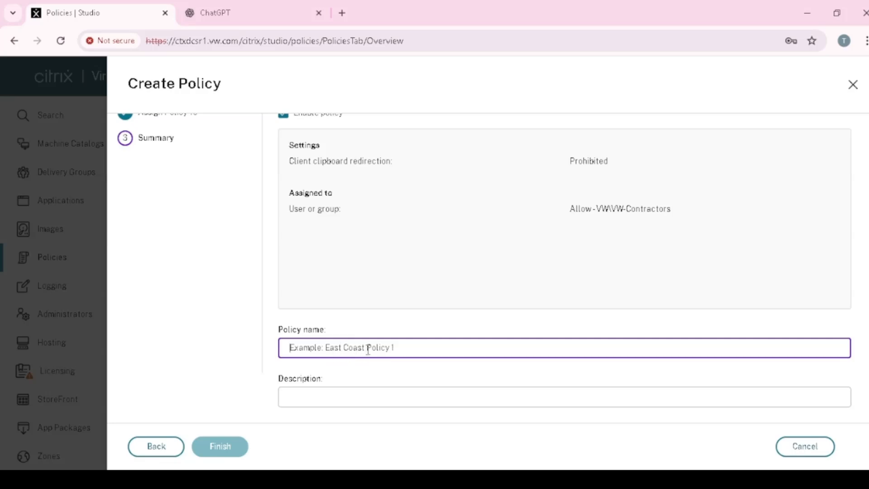
{"action": "scroll", "coordinate": [369, 351], "scroll_direction": "up", "scroll_amount": 1}
{"action": "scroll", "coordinate": [372, 353], "scroll_direction": "down", "scroll_amount": 1}
{"action": "type", "text": "Clipboard-P"}
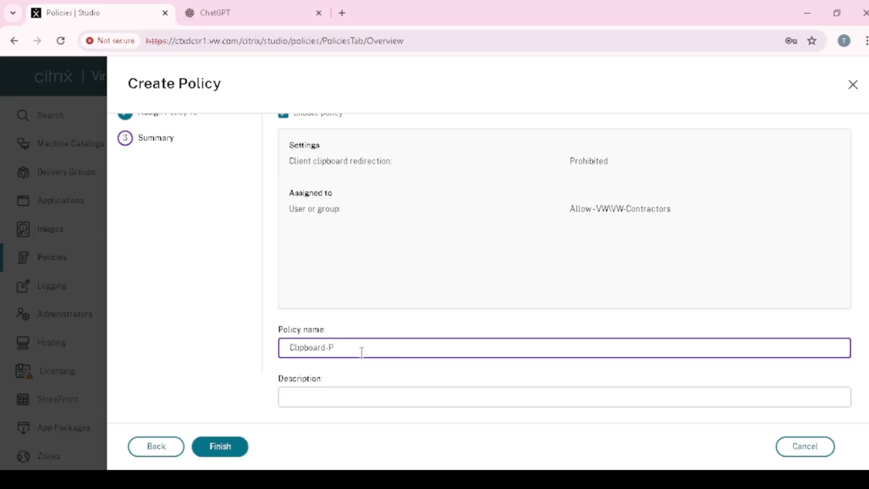
{"action": "type", "text": "rohibited-EXT"}
Step: Copy the policy name Clipboard-Prohibited-EXT into the description
{"action": "left_click_drag", "start_coordinate": [413, 356], "coordinate": [272, 359]}
{"action": "key", "text": "ctrl+c"}
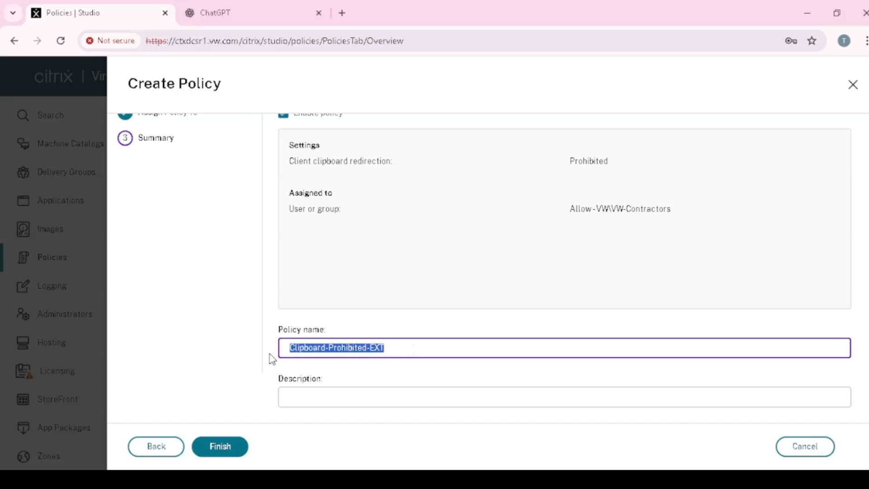
{"action": "left_click", "coordinate": [322, 395]}
{"action": "key", "text": "ctrl+v"}
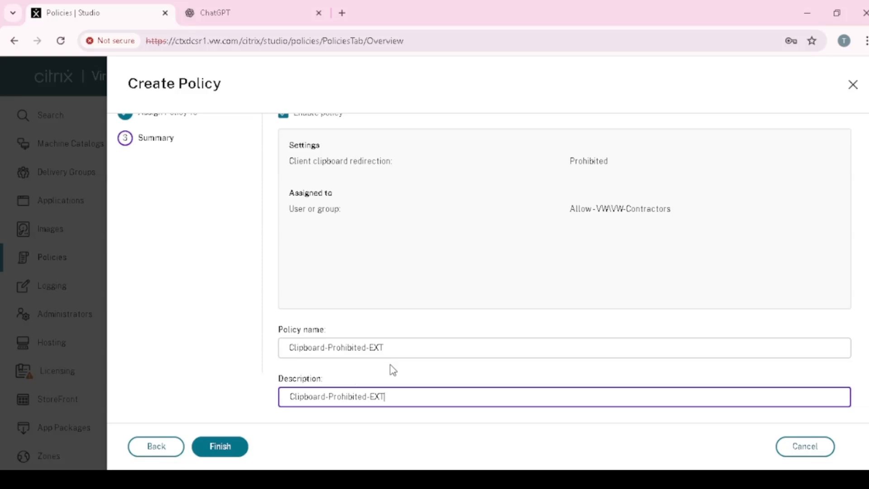
Step: Finish creating the policy and select Clipboard-Prohibited-EXT in the policy list to view its details
{"action": "left_click", "coordinate": [218, 450]}
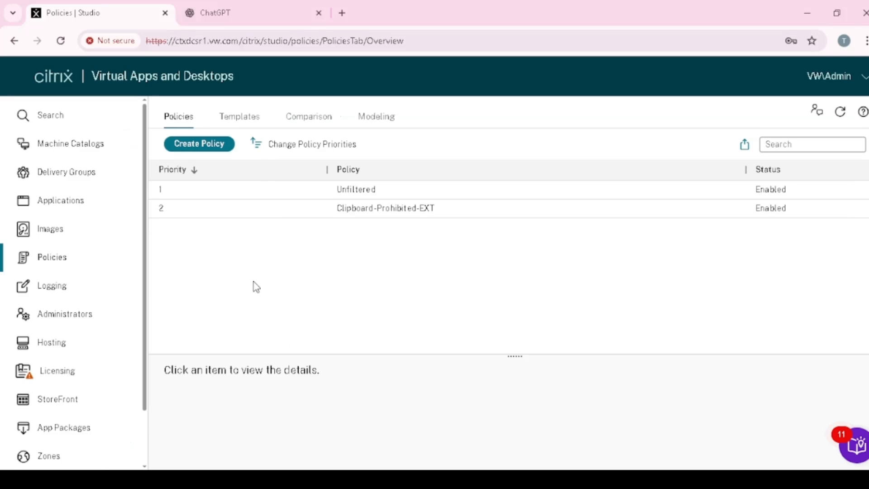
{"action": "left_click", "coordinate": [280, 213]}
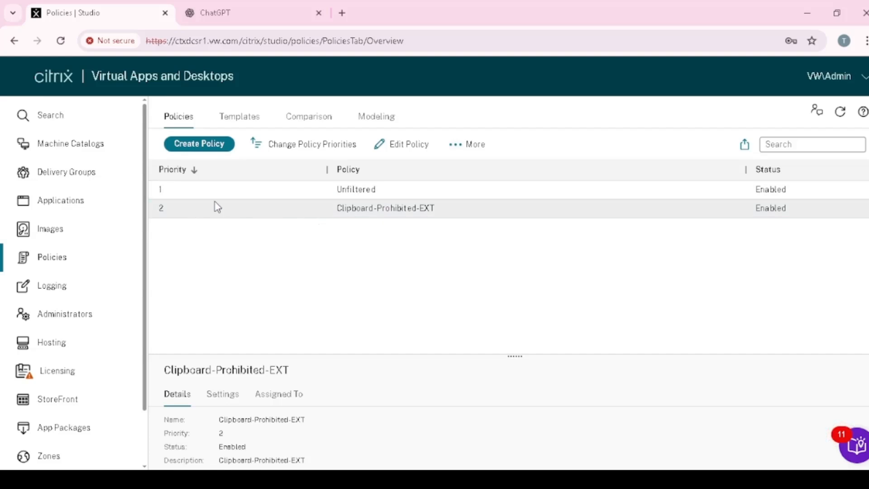
Step: Examine the Clipboard-Prohibited-EXT policy's user or group assignment, enlarging the details area to show it in full
{"action": "left_click", "coordinate": [288, 194]}
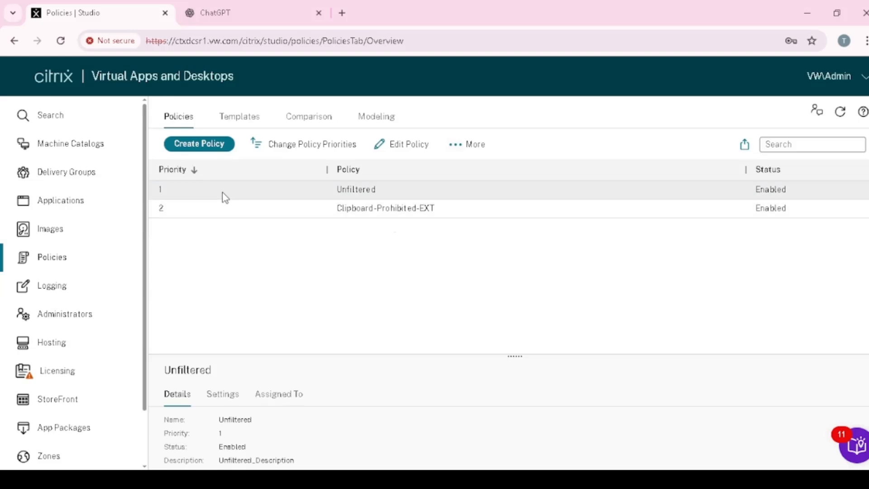
{"action": "left_click", "coordinate": [196, 210]}
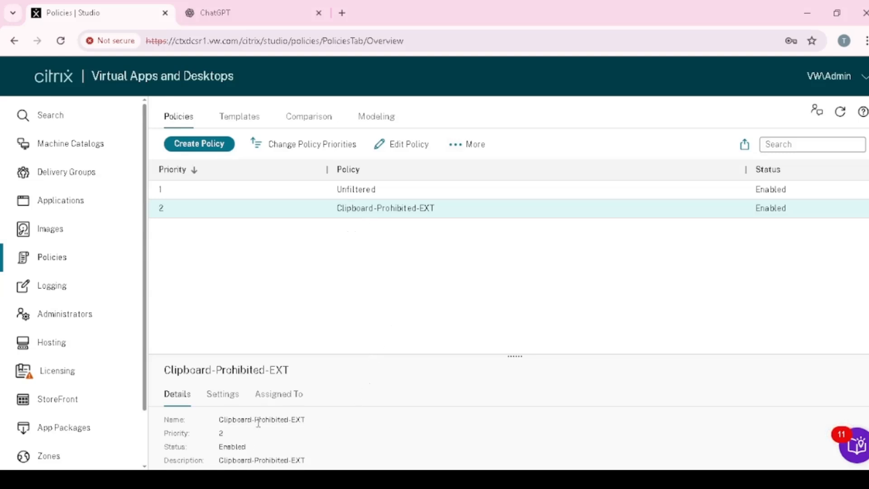
{"action": "left_click", "coordinate": [290, 396]}
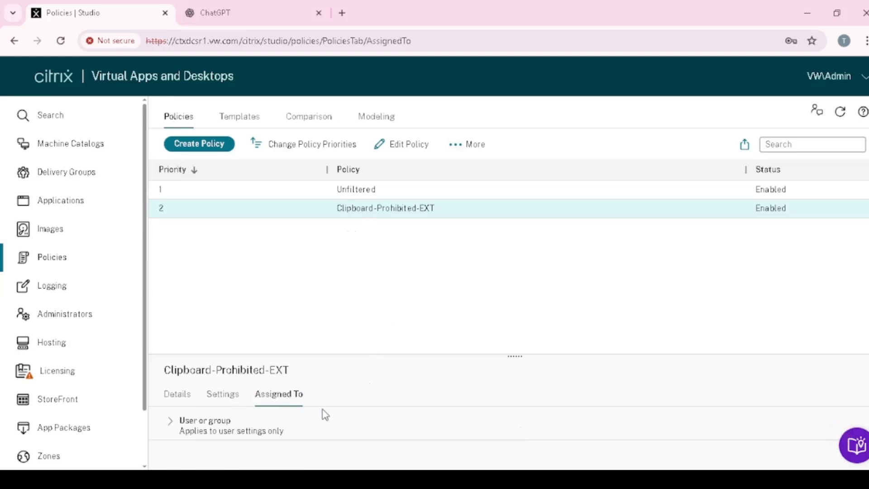
{"action": "left_click", "coordinate": [171, 422]}
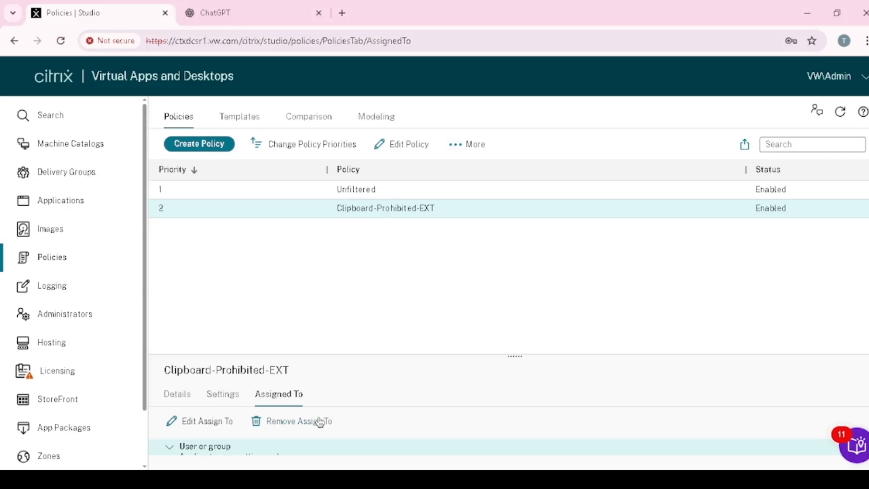
{"action": "triple_click", "coordinate": [521, 363]}
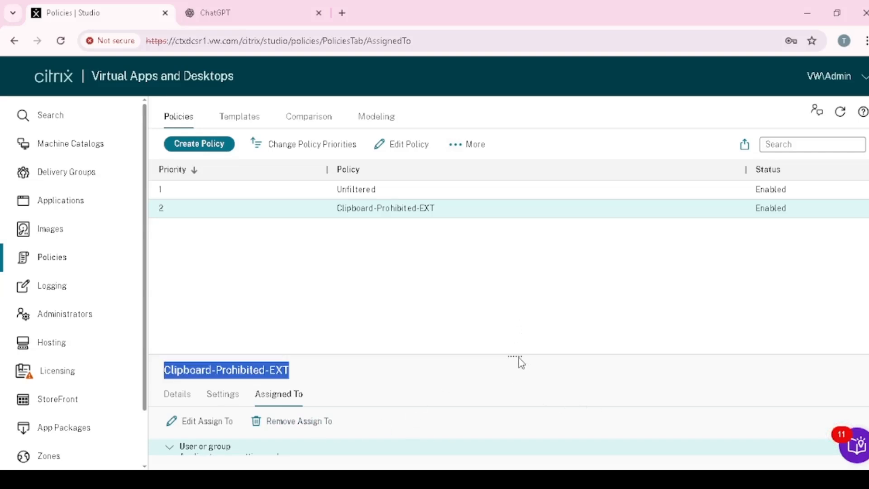
{"action": "left_click_drag", "start_coordinate": [522, 355], "coordinate": [526, 264]}
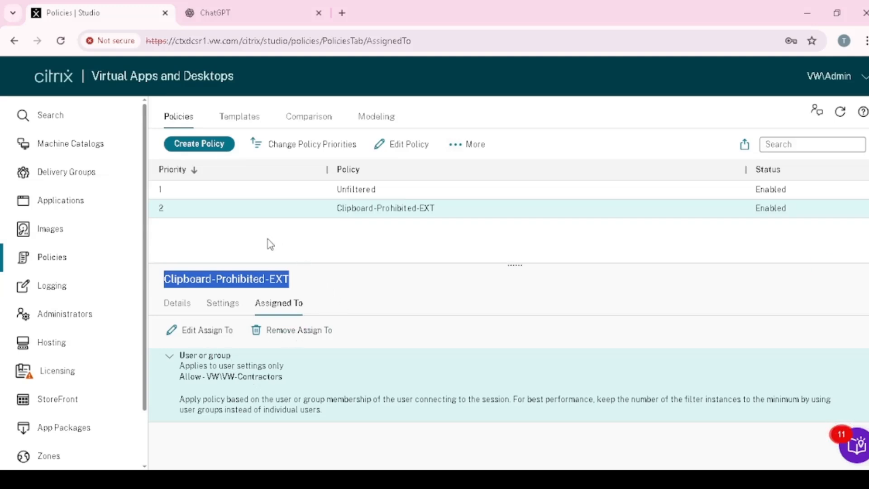
Step: Start creating a new policy and search all settings for Drive
{"action": "left_click", "coordinate": [209, 151]}
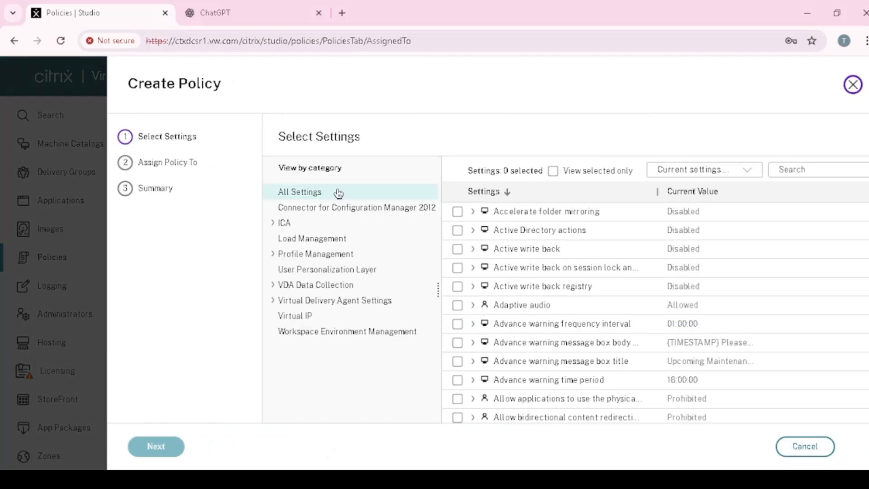
{"action": "left_click", "coordinate": [324, 194]}
{"action": "left_click", "coordinate": [273, 223]}
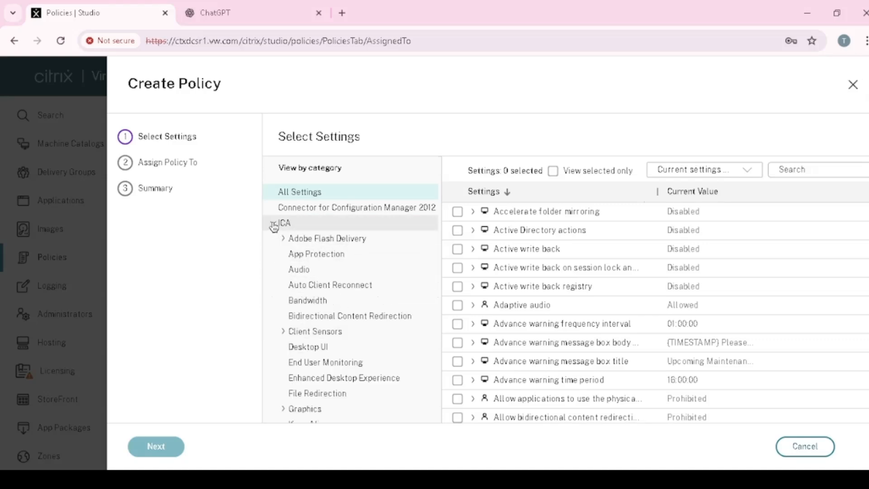
{"action": "left_click", "coordinate": [274, 223]}
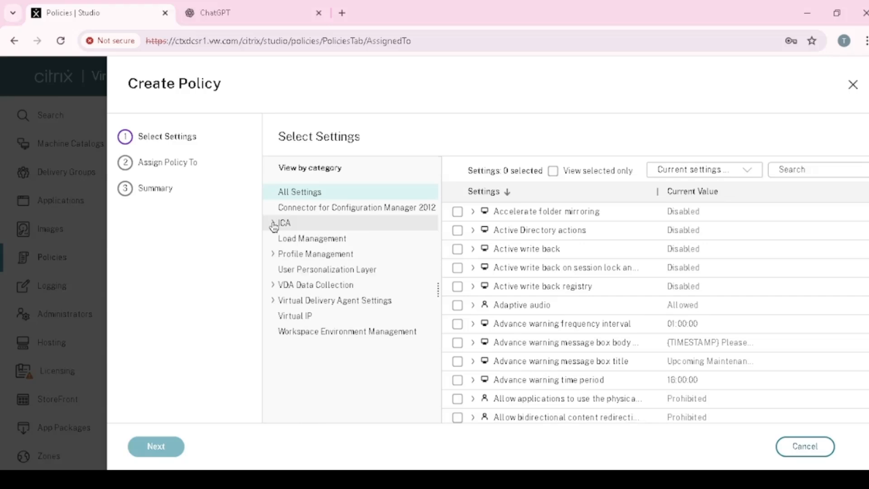
{"action": "left_click", "coordinate": [814, 171]}
{"action": "left_click", "coordinate": [341, 195]}
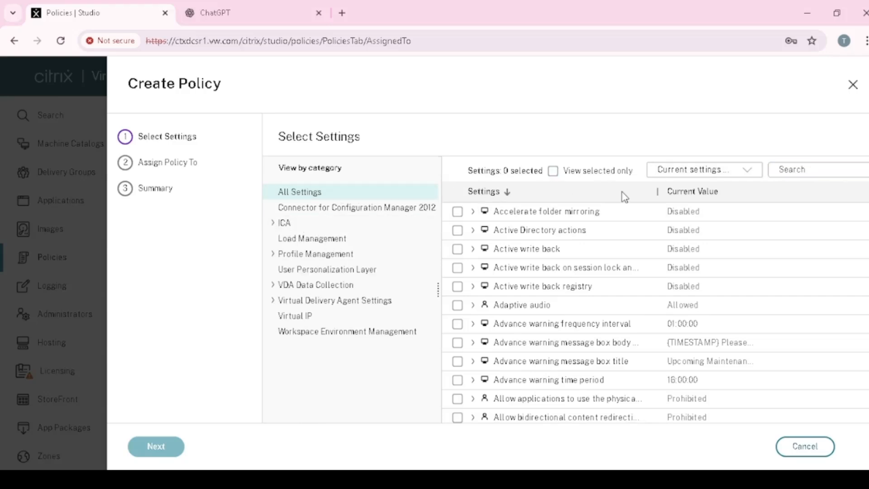
{"action": "left_click", "coordinate": [799, 169]}
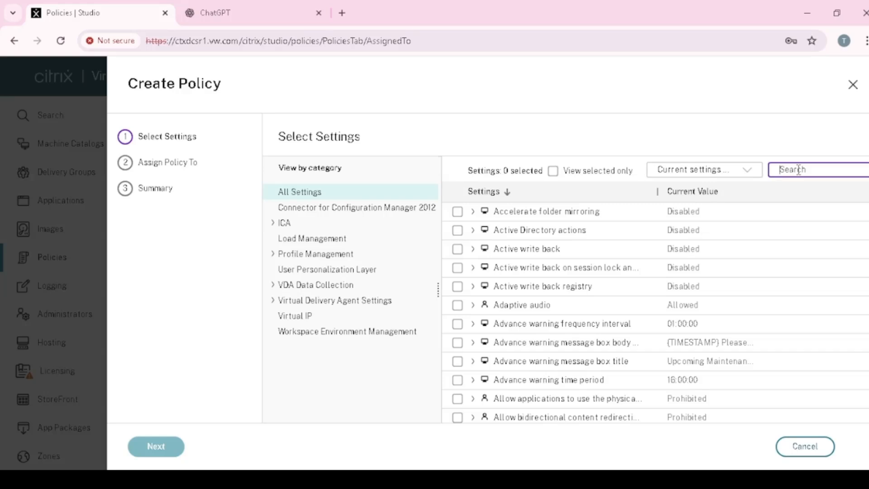
{"action": "type", "text": "Drive"}
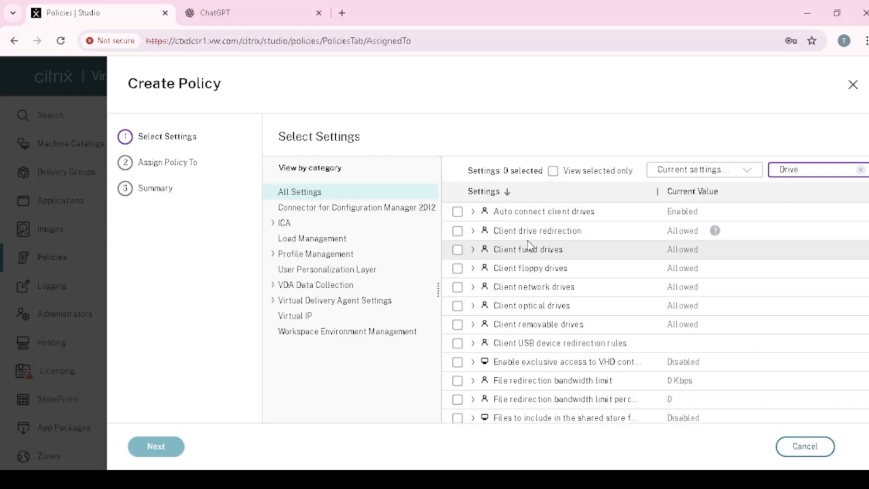
Step: Select the Client drive redirection setting, set it to Prohibited, and proceed to the policy assignment
{"action": "left_click", "coordinate": [457, 230]}
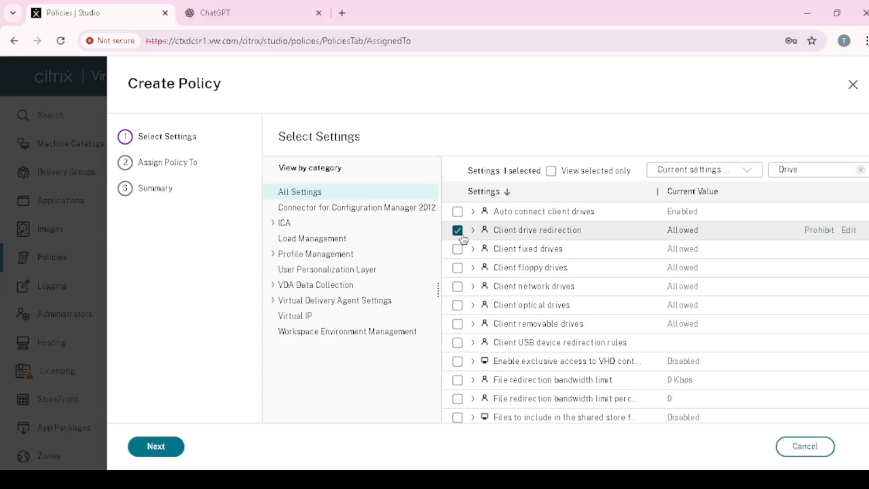
{"action": "left_click", "coordinate": [849, 230]}
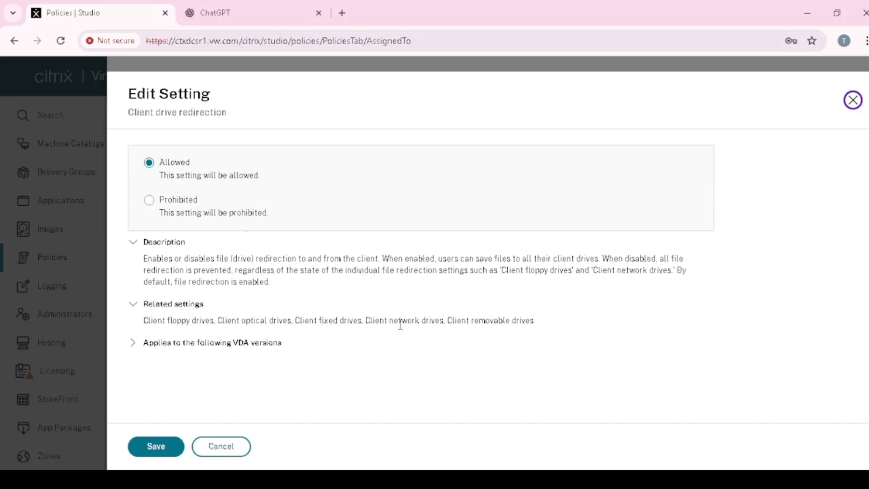
{"action": "left_click", "coordinate": [150, 201]}
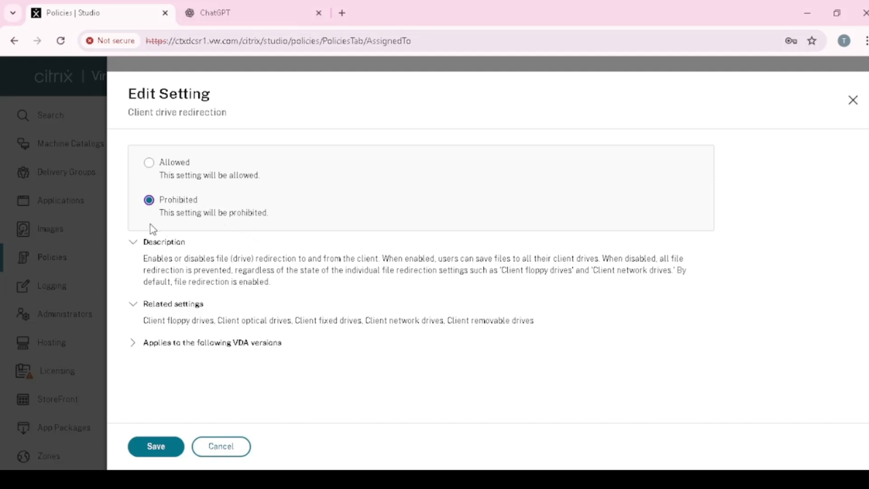
{"action": "left_click", "coordinate": [166, 450]}
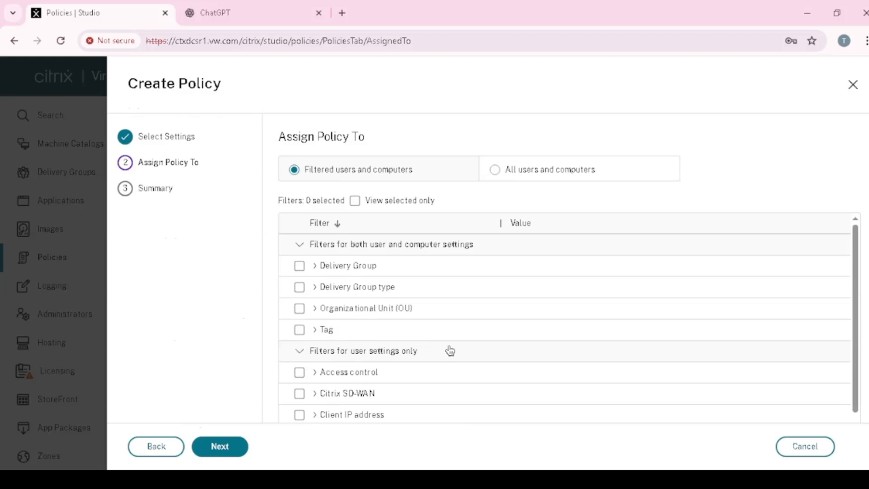
Step: Add a User or group filter in Allow mode and open its user or group selection, keeping Entire Directory as the location
{"action": "scroll", "coordinate": [449, 348], "scroll_direction": "down", "scroll_amount": 1}
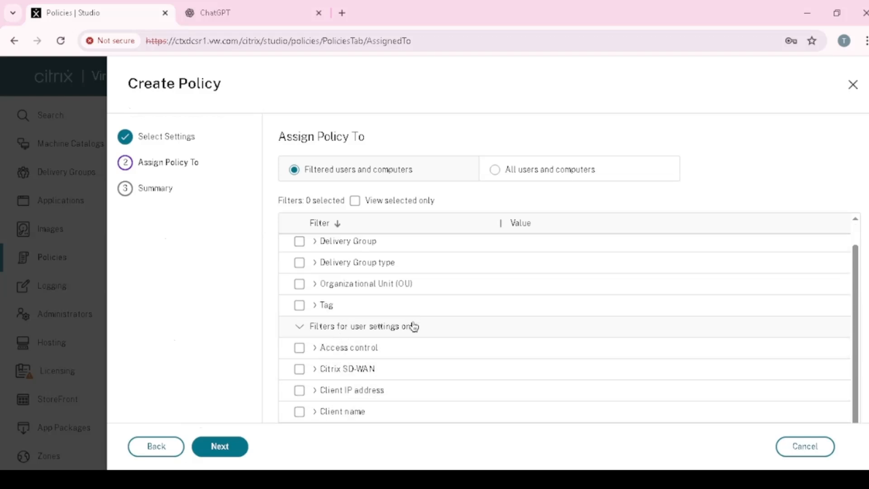
{"action": "scroll", "coordinate": [382, 384], "scroll_direction": "down", "scroll_amount": 1}
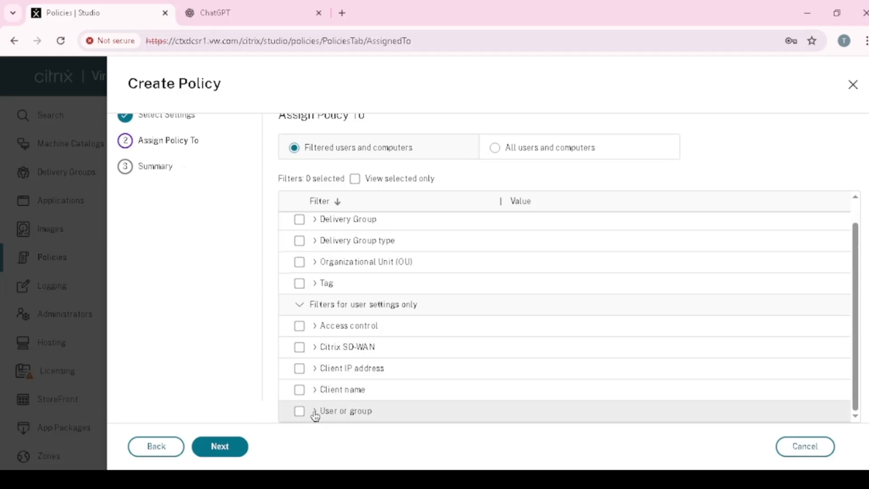
{"action": "left_click", "coordinate": [299, 412]}
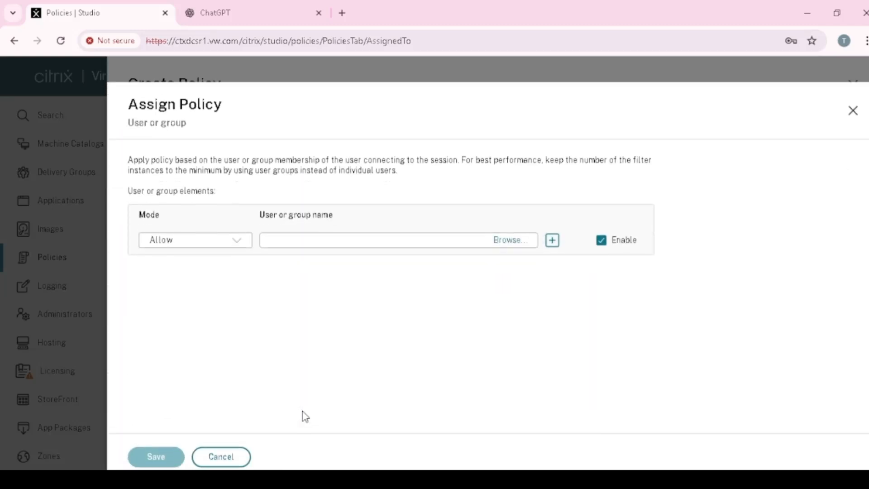
{"action": "left_click", "coordinate": [511, 230]}
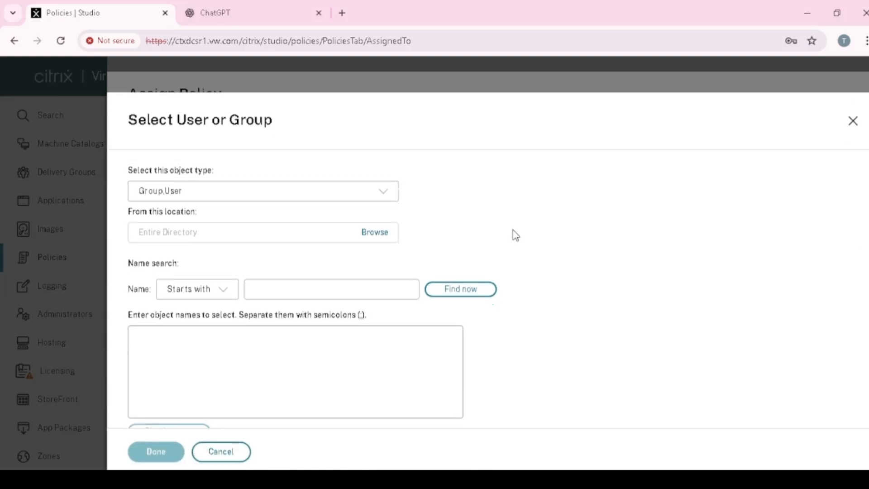
{"action": "left_click", "coordinate": [374, 231]}
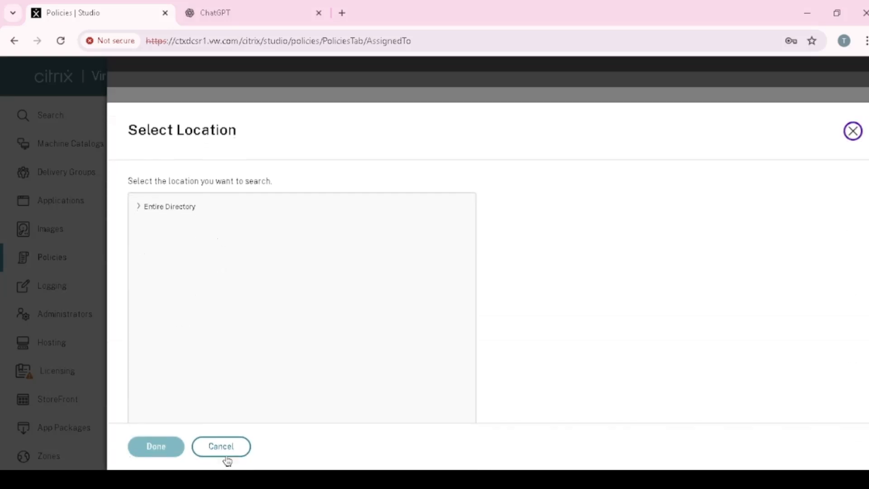
{"action": "left_click", "coordinate": [227, 445]}
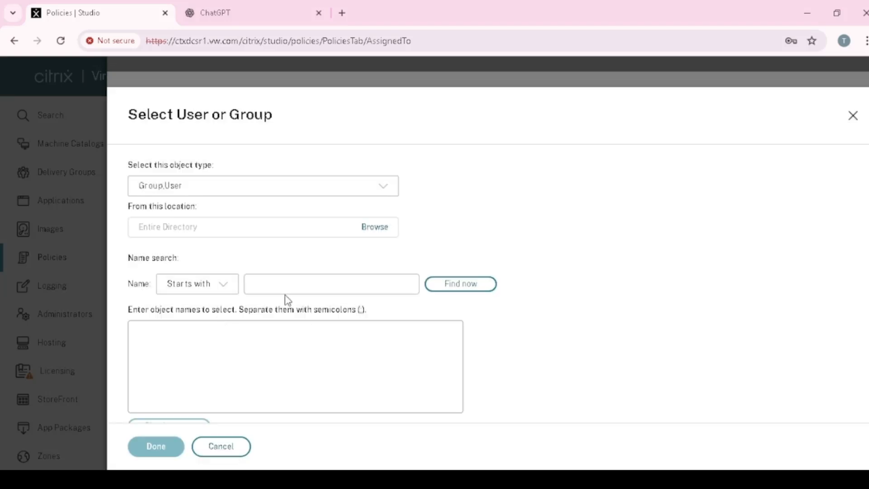
Step: Look up names matching VW, assign the policy to VW\VW-CTX-HelpDesk, and proceed to the summary
{"action": "left_click", "coordinate": [285, 279]}
{"action": "left_click", "coordinate": [184, 339]}
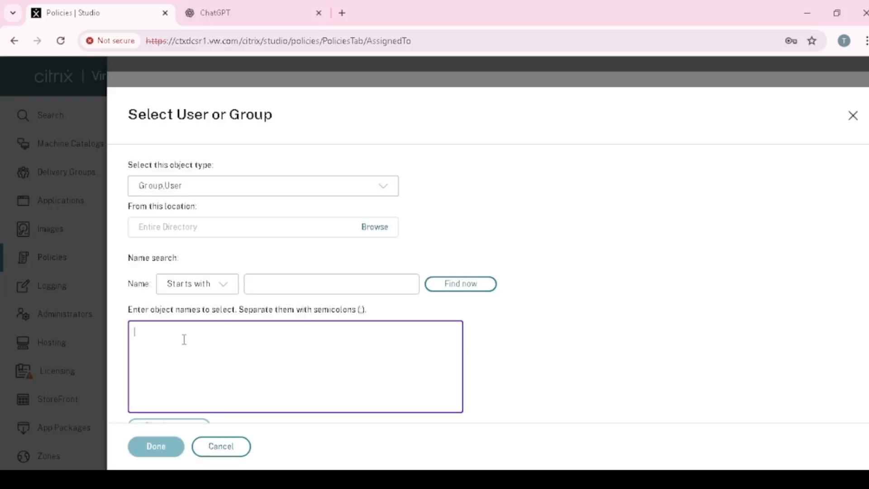
{"action": "type", "text": "VW"}
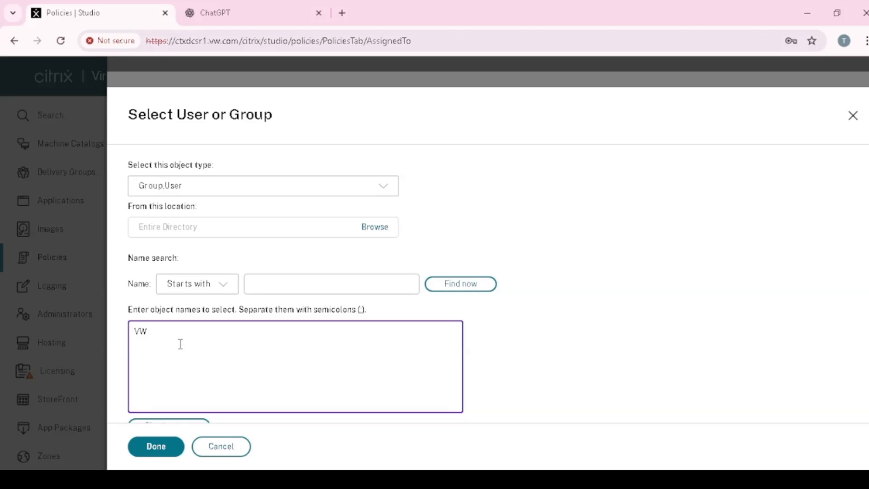
{"action": "scroll", "coordinate": [191, 357], "scroll_direction": "down", "scroll_amount": 1}
{"action": "left_click", "coordinate": [174, 401]}
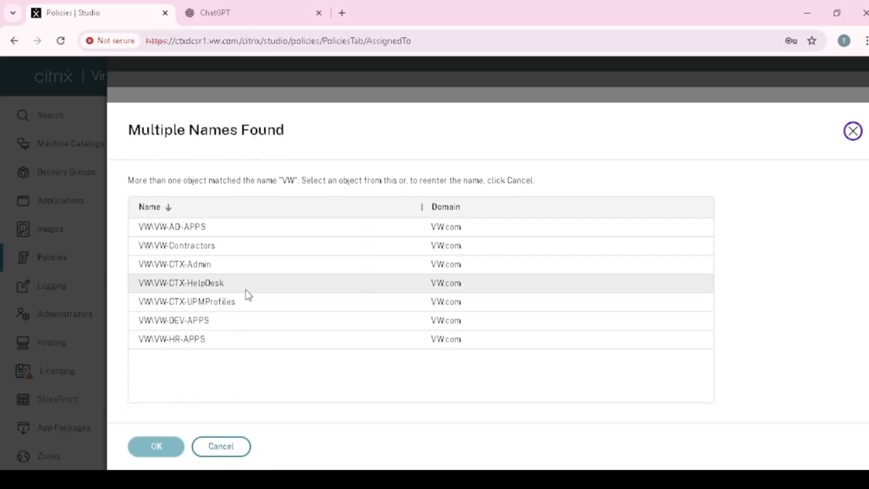
{"action": "left_click", "coordinate": [208, 284]}
{"action": "left_click", "coordinate": [156, 446]}
{"action": "left_click", "coordinate": [220, 448]}
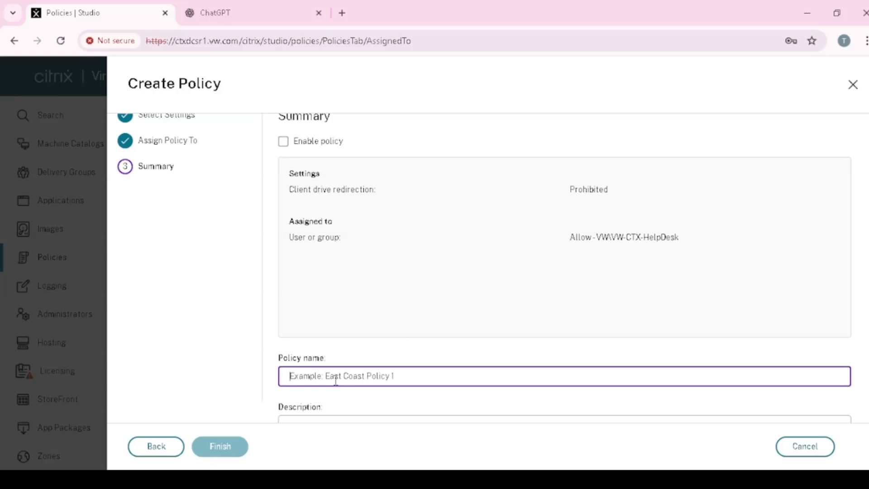
Step: Name the policy Client drive redirection-Prohibited and describe it as Client drive redirection-Prohibited for Help Desk users
{"action": "left_click_drag", "start_coordinate": [376, 190], "coordinate": [289, 190]}
{"action": "left_click_drag", "start_coordinate": [417, 376], "coordinate": [245, 381]}
{"action": "key", "text": "ctrl+c"}
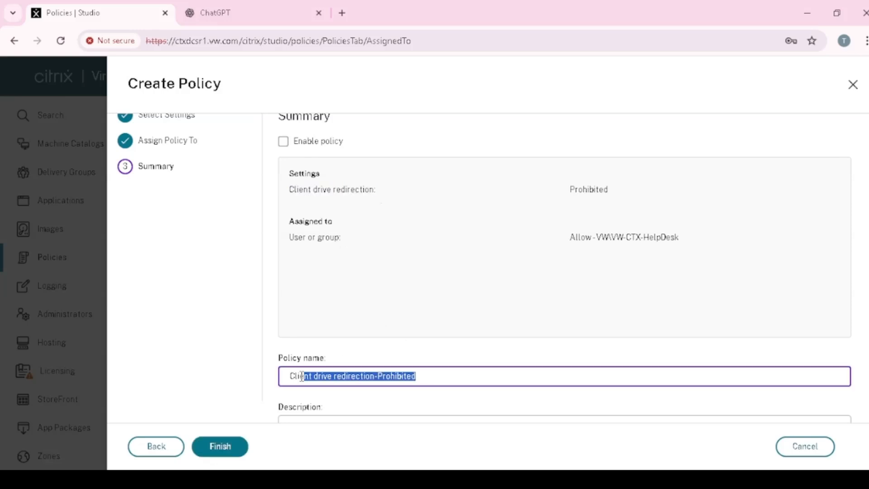
{"action": "scroll", "coordinate": [338, 427], "scroll_direction": "down", "scroll_amount": 1}
{"action": "left_click", "coordinate": [330, 402]}
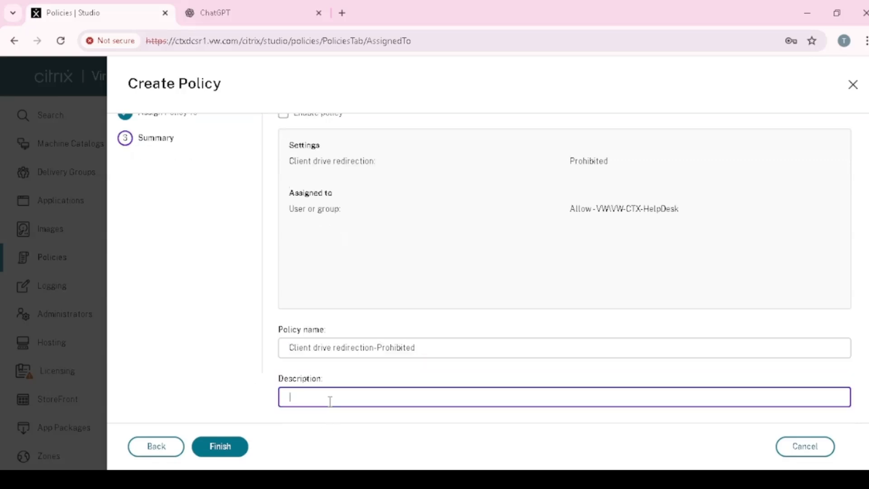
{"action": "key", "text": "ctrl+v"}
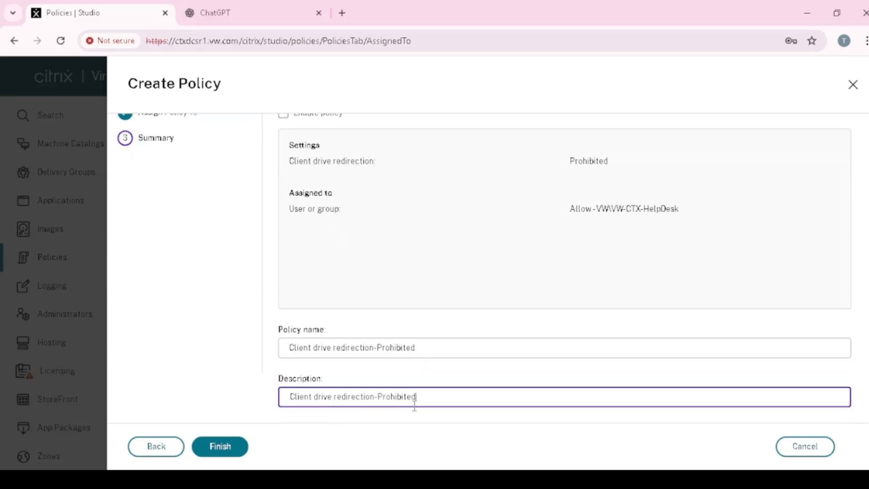
{"action": "type", "text": "for HI"}
{"action": "type", "text": "lp Desk users"}
Step: Enable the client drive redirection policy and finish creating it
{"action": "scroll", "coordinate": [399, 296], "scroll_direction": "up", "scroll_amount": 1}
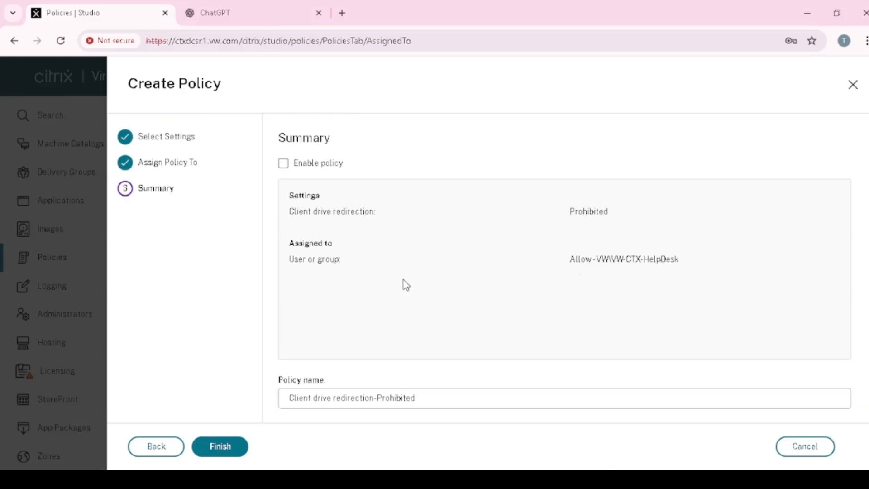
{"action": "left_click", "coordinate": [283, 164]}
{"action": "scroll", "coordinate": [351, 227], "scroll_direction": "down", "scroll_amount": 1}
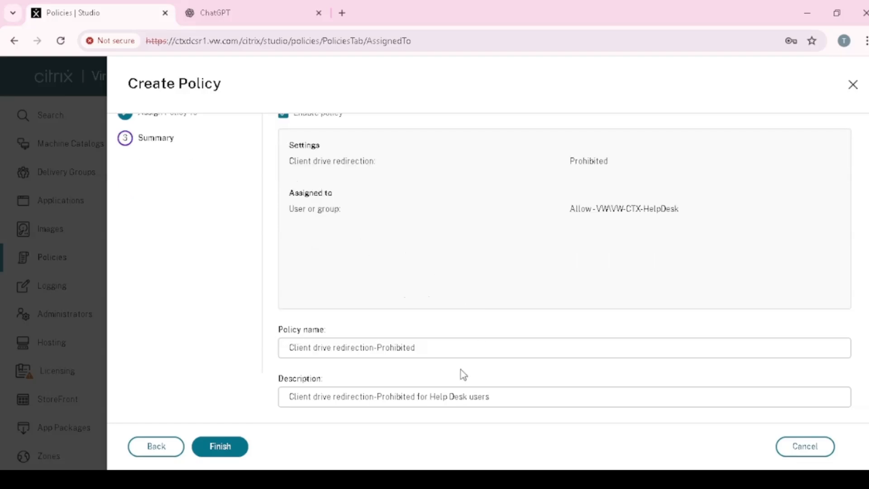
{"action": "left_click", "coordinate": [221, 457]}
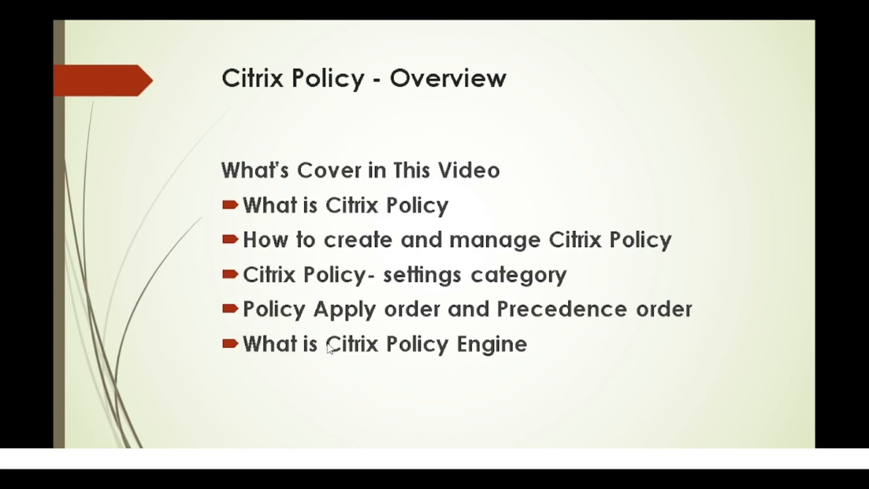
{"action": "left_click", "coordinate": [327, 343]}
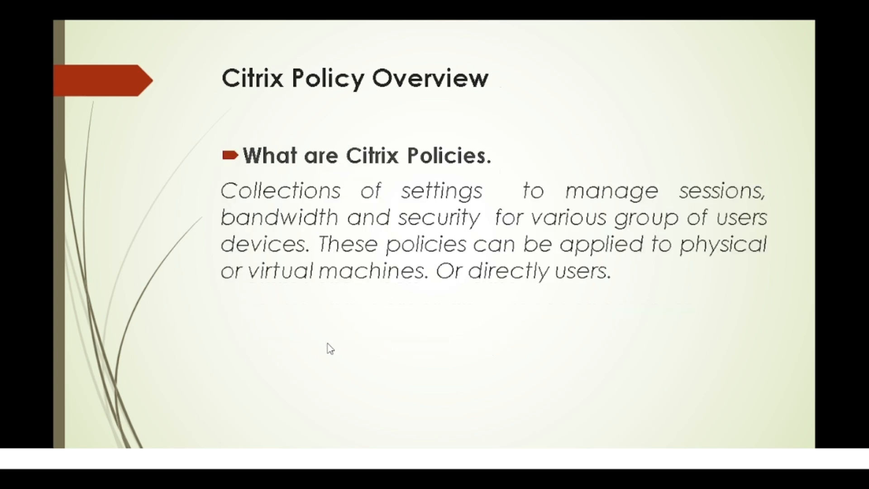
{"action": "key", "text": "Right"}
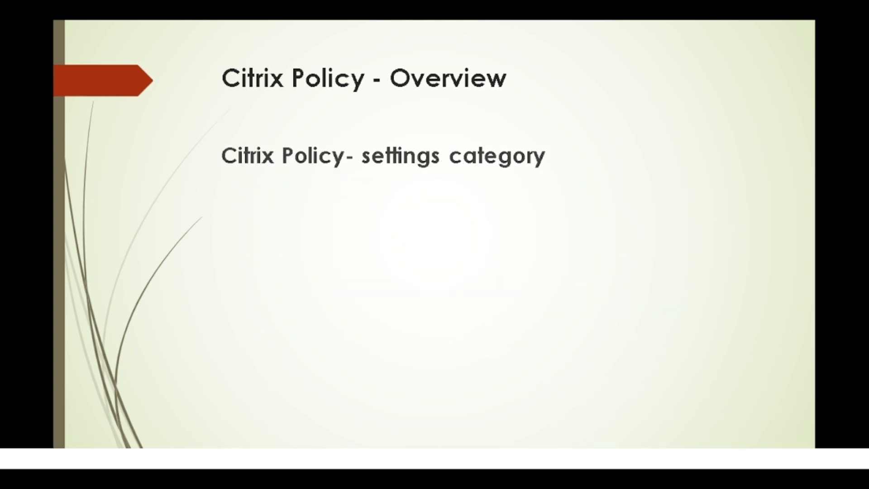
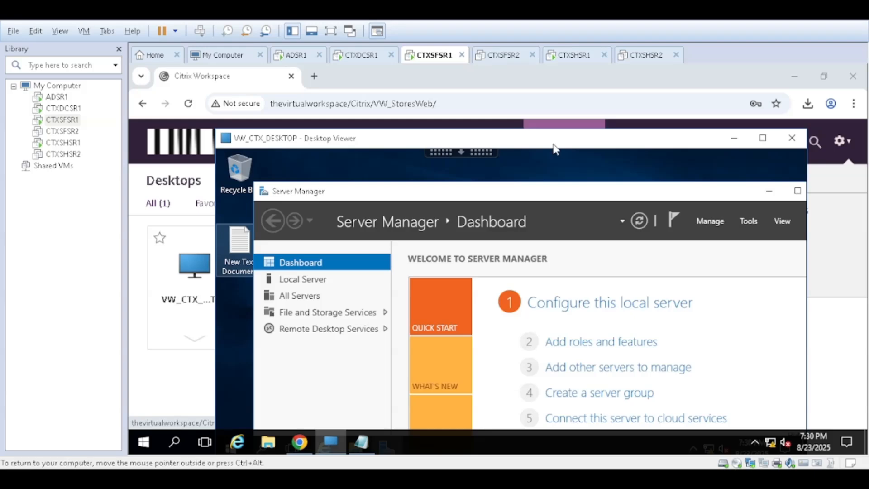
Step: Check which account is signed in to the Citrix store and return to the VW_CTX_DESKTOP session
{"action": "left_click_drag", "start_coordinate": [572, 144], "coordinate": [567, 164]}
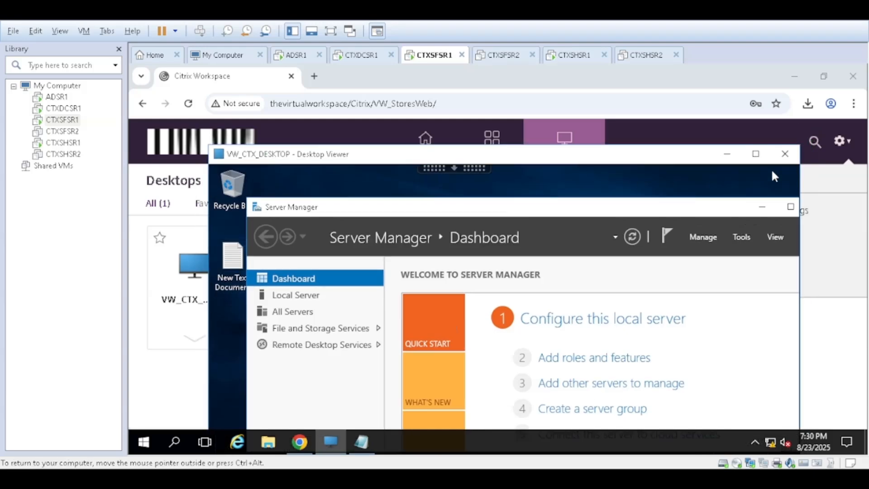
{"action": "left_click", "coordinate": [843, 144]}
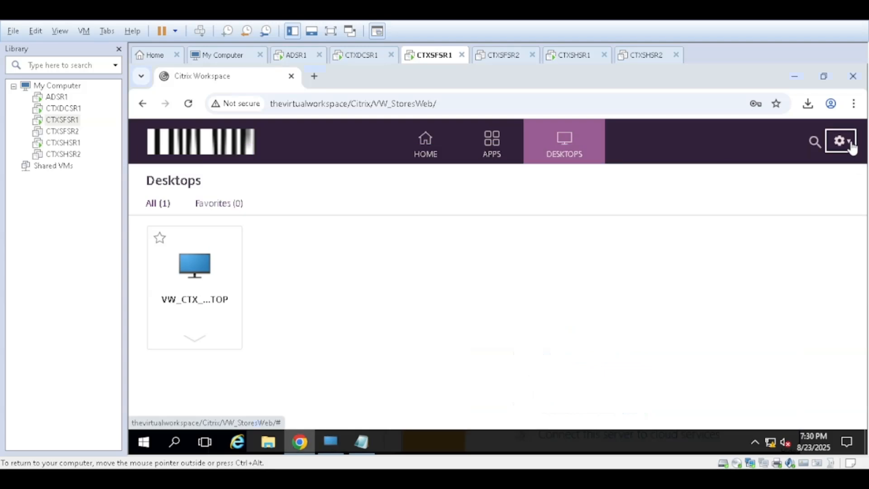
{"action": "left_click", "coordinate": [843, 143]}
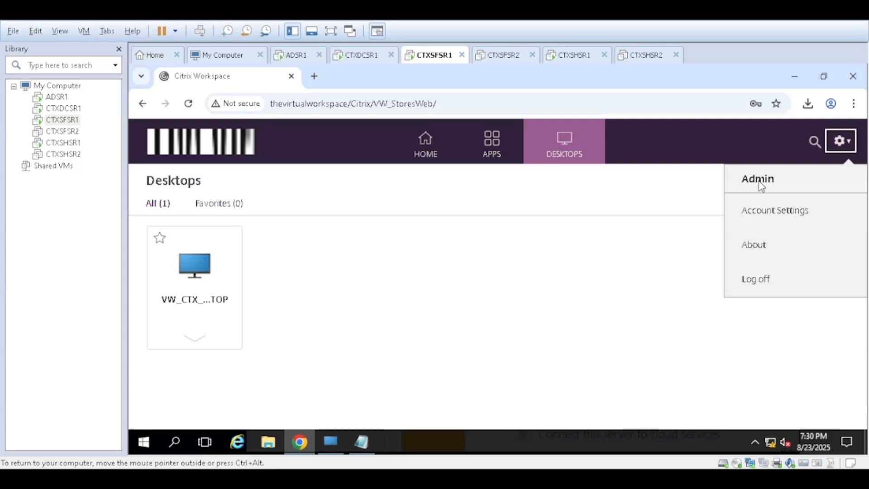
{"action": "left_click", "coordinate": [327, 435]}
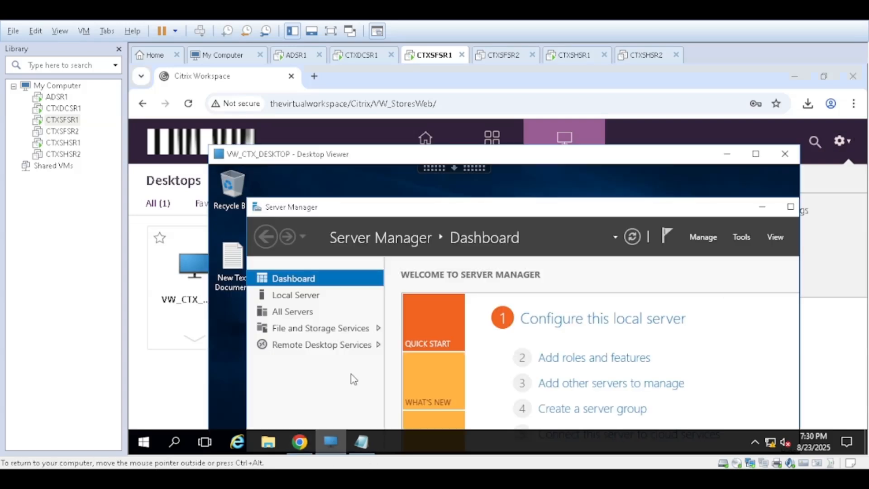
Step: Reposition the VW_CTX_DESKTOP window so the whole session desktop is in view, and minimize Server Manager inside it
{"action": "left_click_drag", "start_coordinate": [509, 156], "coordinate": [509, 142]}
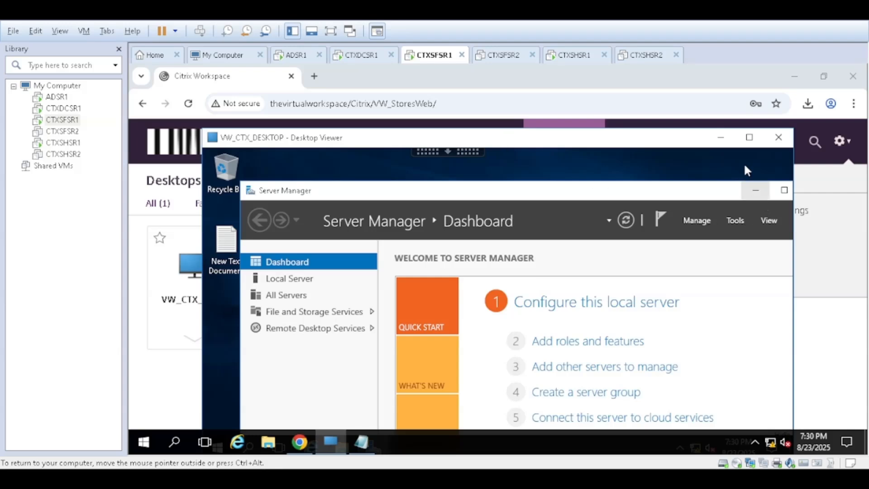
{"action": "left_click_drag", "start_coordinate": [621, 146], "coordinate": [644, 144]}
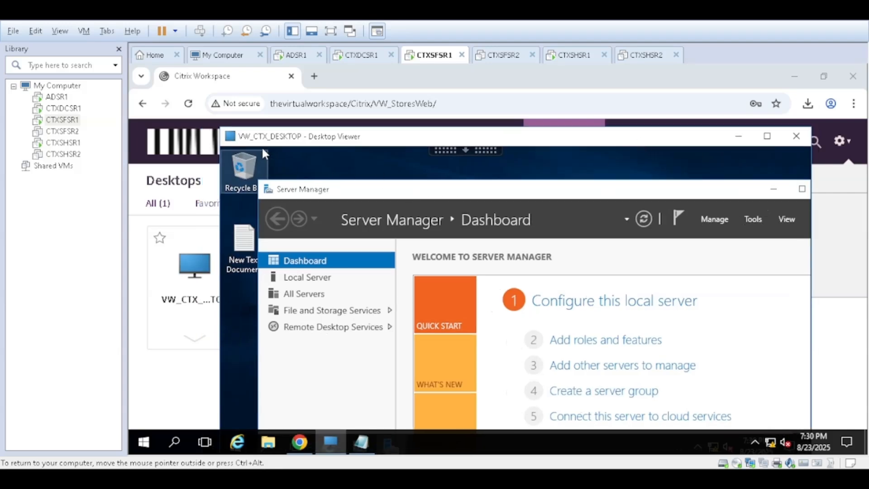
{"action": "left_click_drag", "start_coordinate": [584, 144], "coordinate": [545, 105]}
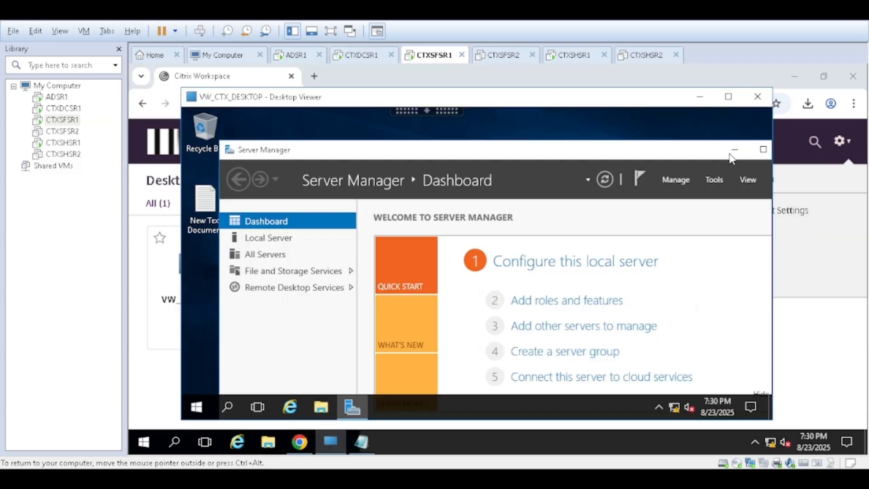
{"action": "left_click", "coordinate": [734, 150]}
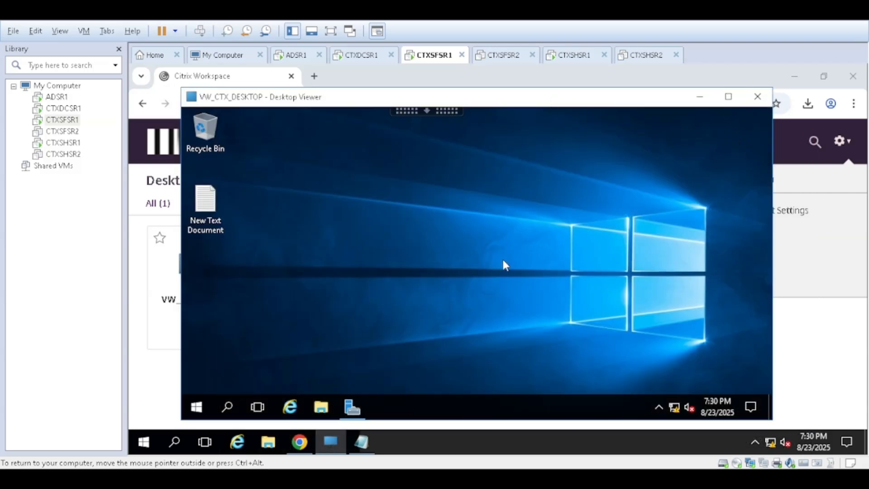
Step: Browse This PC in the VW_CTX_DESKTOP session and open the redirected drive Local Disk (C: on CTXSFSR1)
{"action": "left_click", "coordinate": [321, 407]}
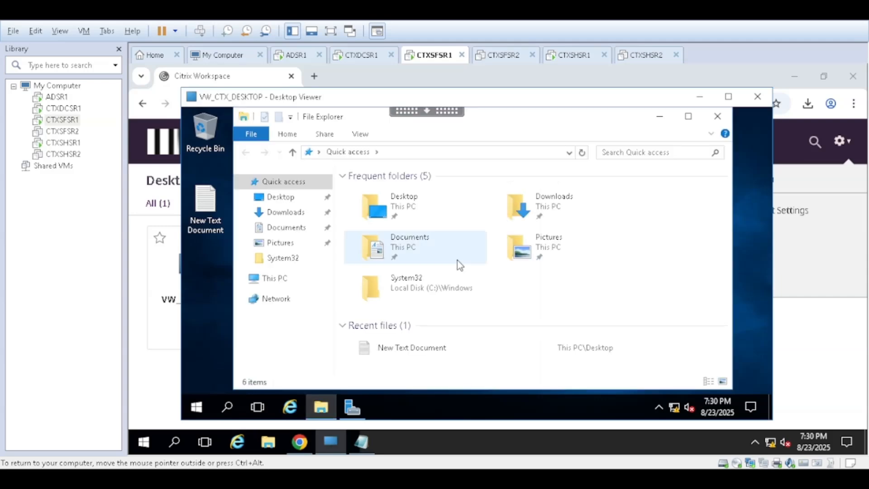
{"action": "left_click", "coordinate": [275, 279]}
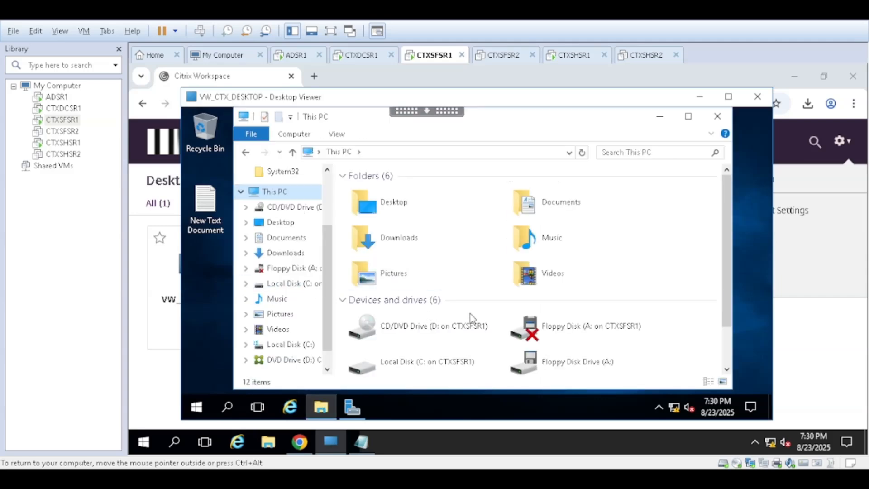
{"action": "scroll", "coordinate": [487, 322], "scroll_direction": "down", "scroll_amount": 1}
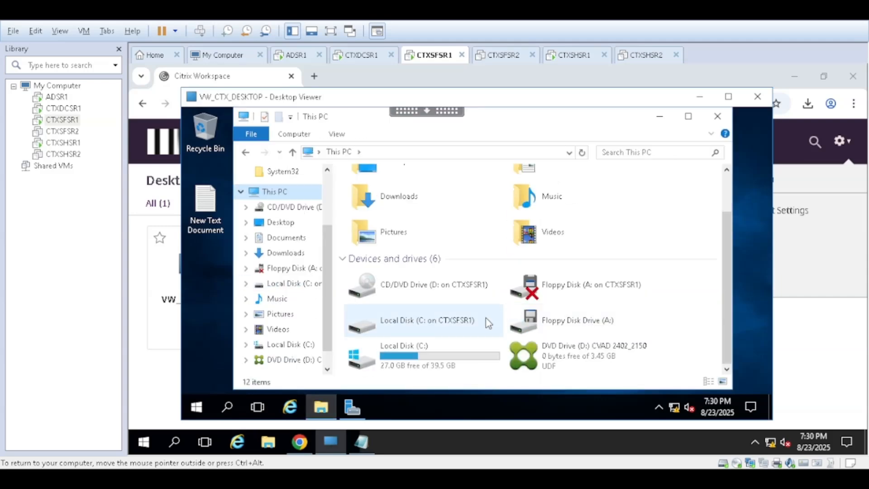
{"action": "left_click", "coordinate": [415, 333]}
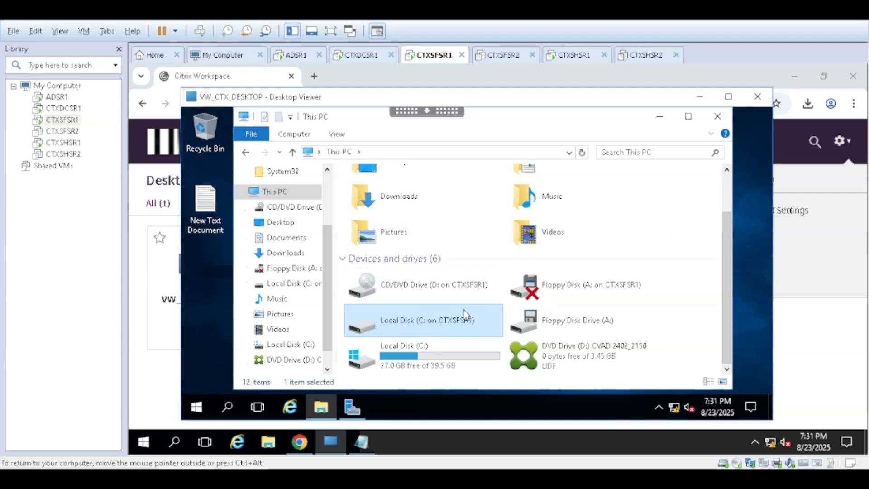
{"action": "left_click_drag", "start_coordinate": [496, 100], "coordinate": [504, 96]}
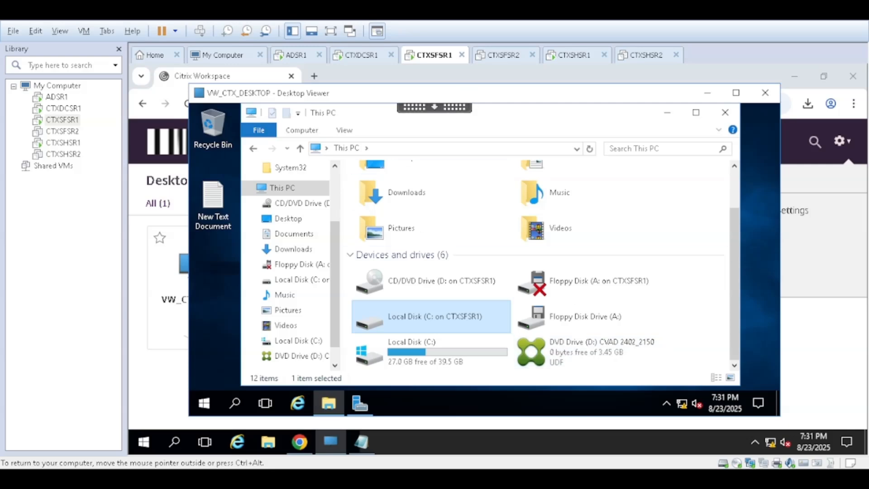
{"action": "double_click", "coordinate": [433, 320]}
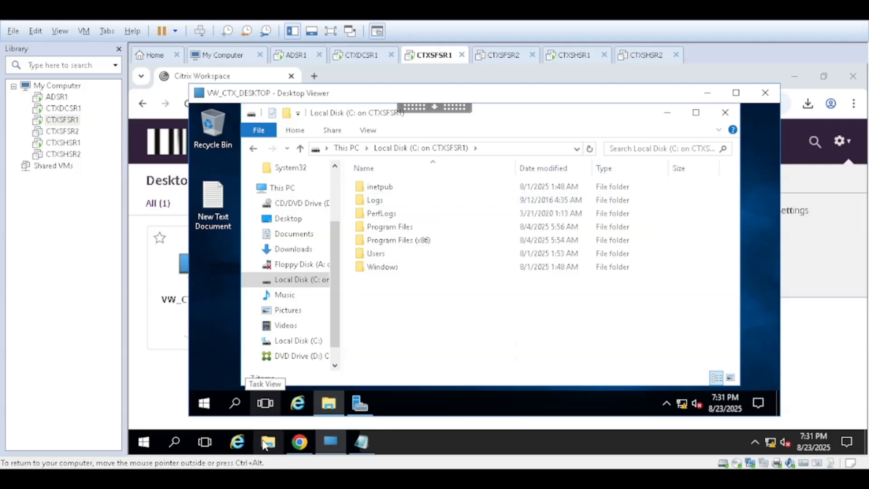
Step: Minimize the session's File Explorer, create a folder named Test on CTXSFSR1's own C: drive, and close the local window
{"action": "left_click", "coordinate": [667, 113]}
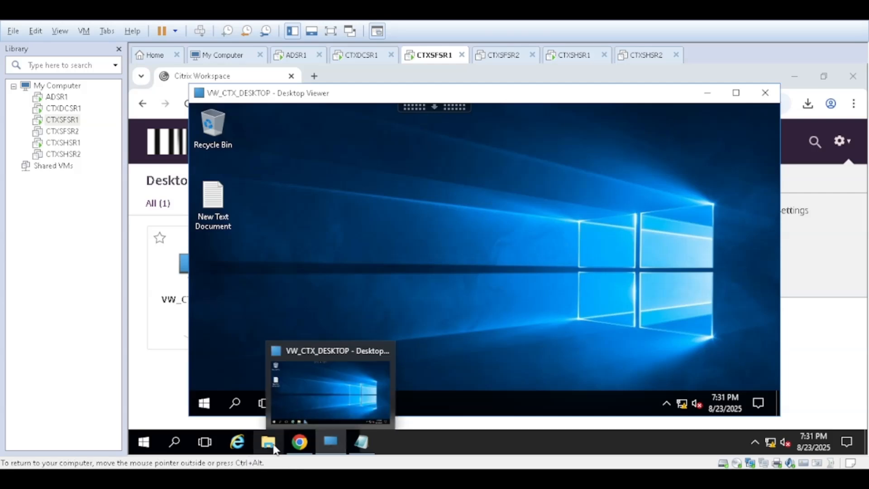
{"action": "left_click", "coordinate": [268, 444]}
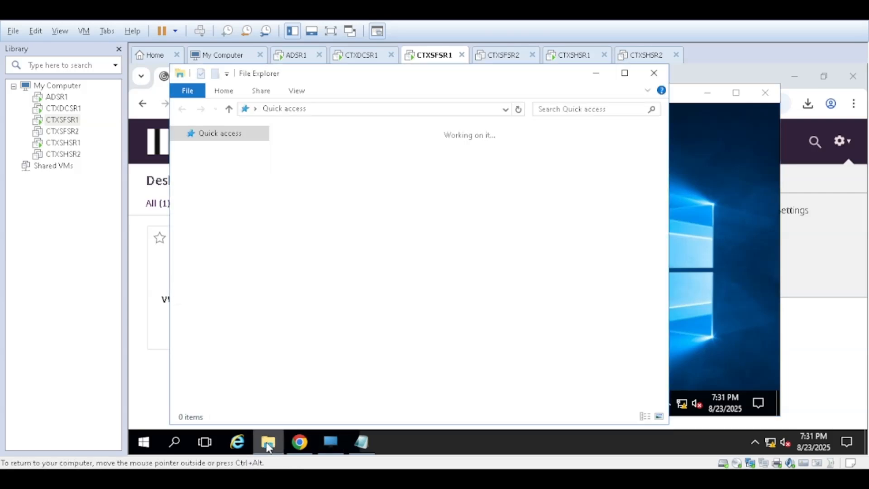
{"action": "left_click", "coordinate": [219, 287]}
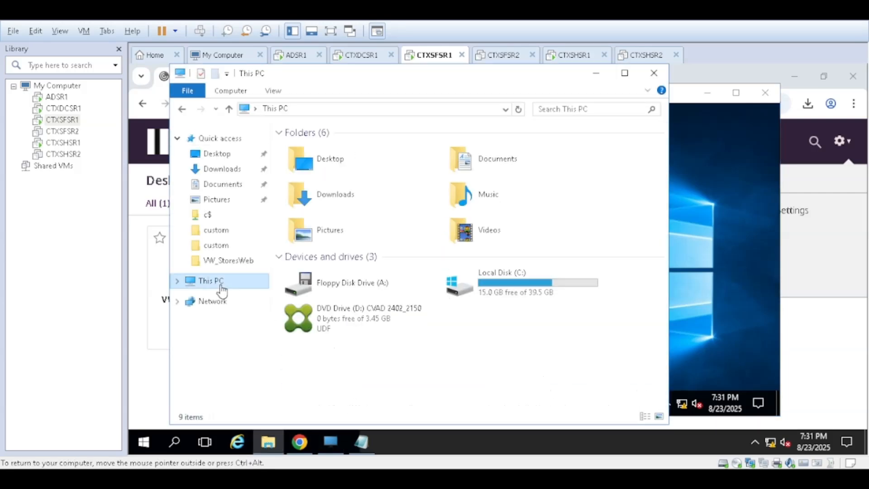
{"action": "double_click", "coordinate": [501, 292]}
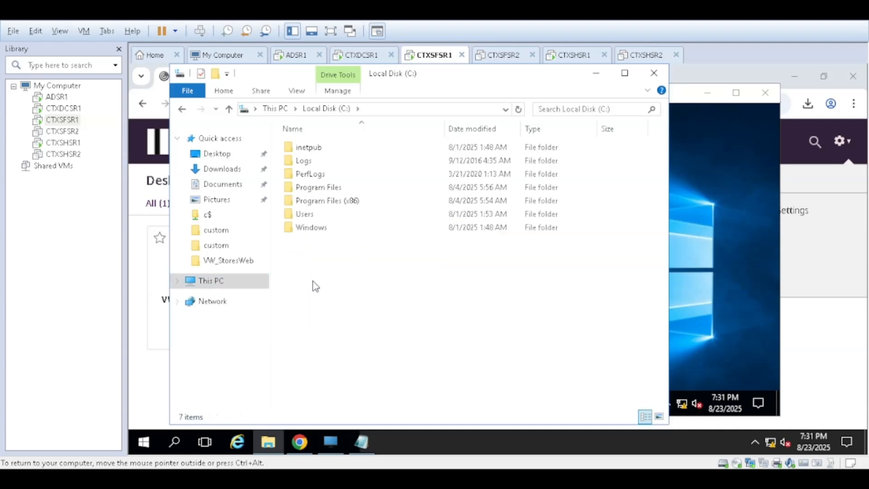
{"action": "right_click", "coordinate": [309, 268]}
{"action": "mouse_move", "coordinate": [401, 394]}
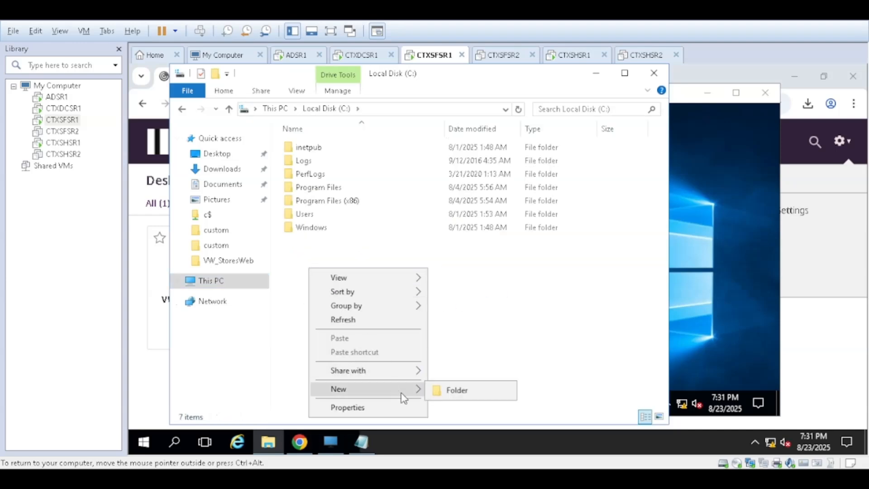
{"action": "left_click", "coordinate": [461, 392]}
{"action": "type", "text": "Test"}
{"action": "left_click", "coordinate": [480, 300]}
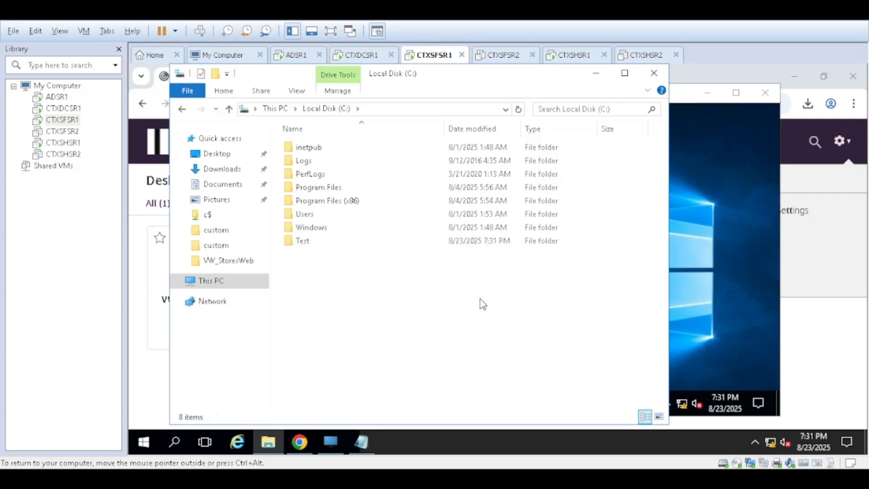
{"action": "left_click_drag", "start_coordinate": [495, 78], "coordinate": [516, 102]}
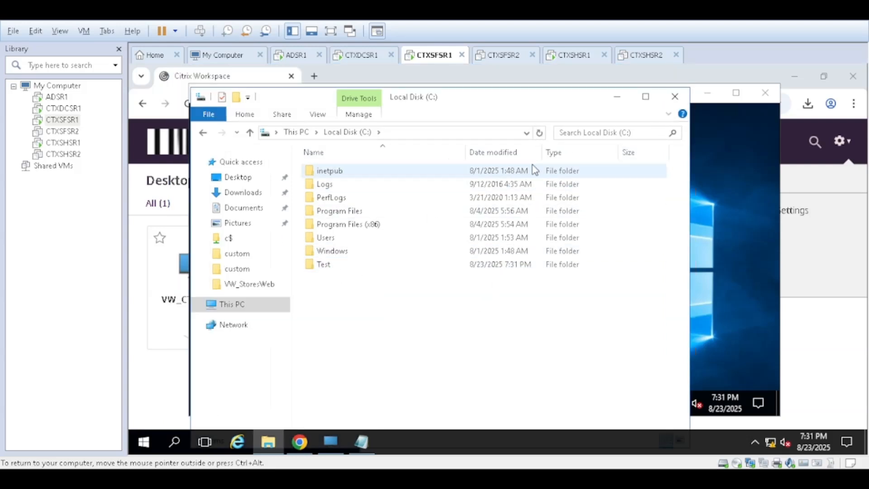
{"action": "left_click", "coordinate": [675, 97]}
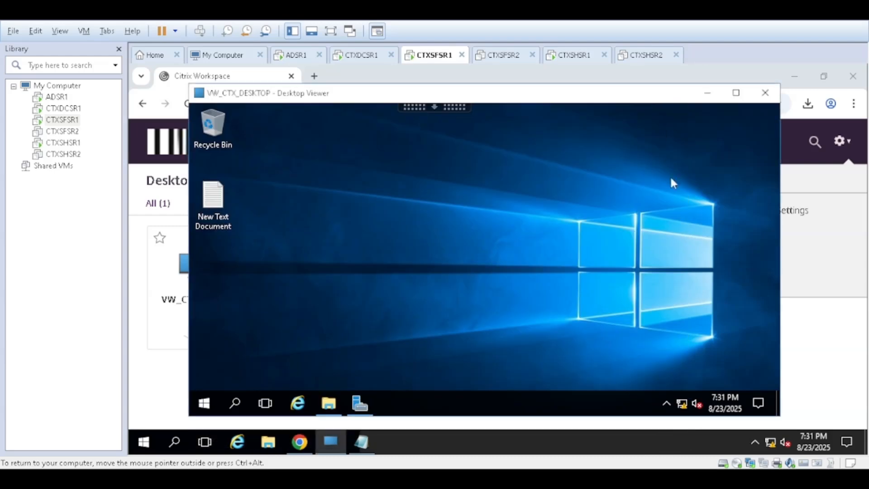
Step: Return to the redirected C: drive in the session, refresh its listing, and open the Test folder
{"action": "left_click", "coordinate": [329, 403]}
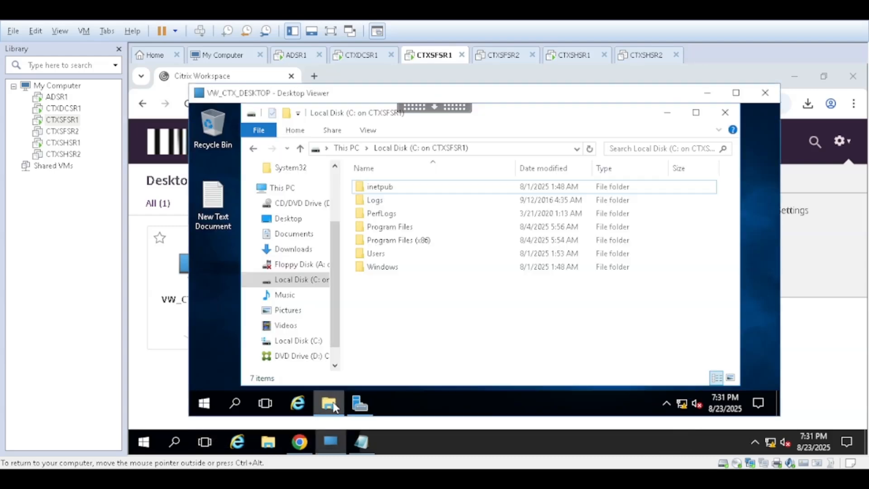
{"action": "left_click", "coordinate": [589, 149]}
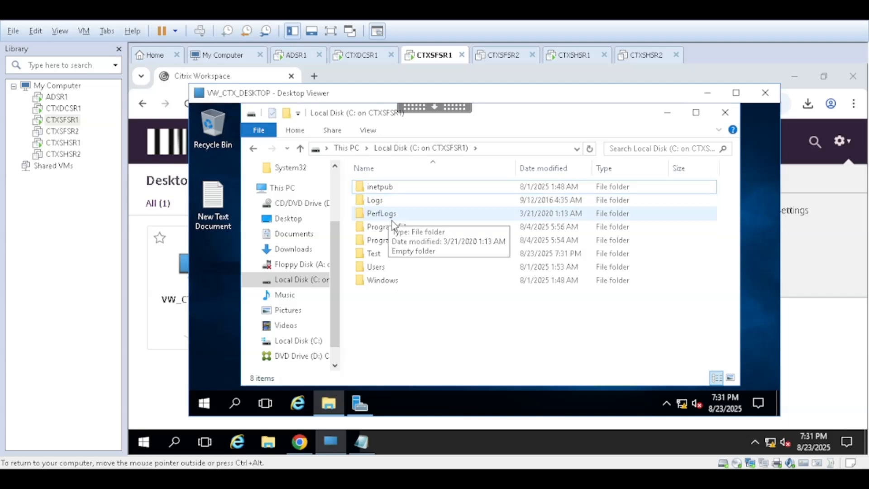
{"action": "left_click", "coordinate": [389, 256]}
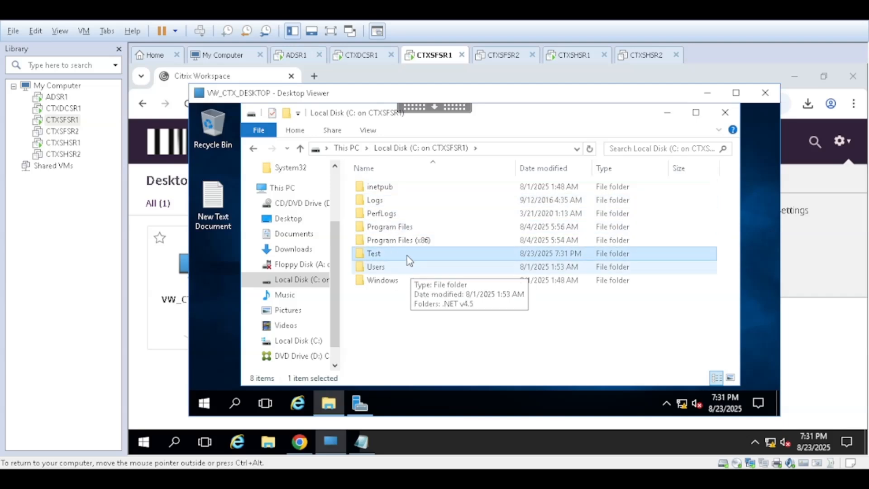
{"action": "double_click", "coordinate": [391, 257]}
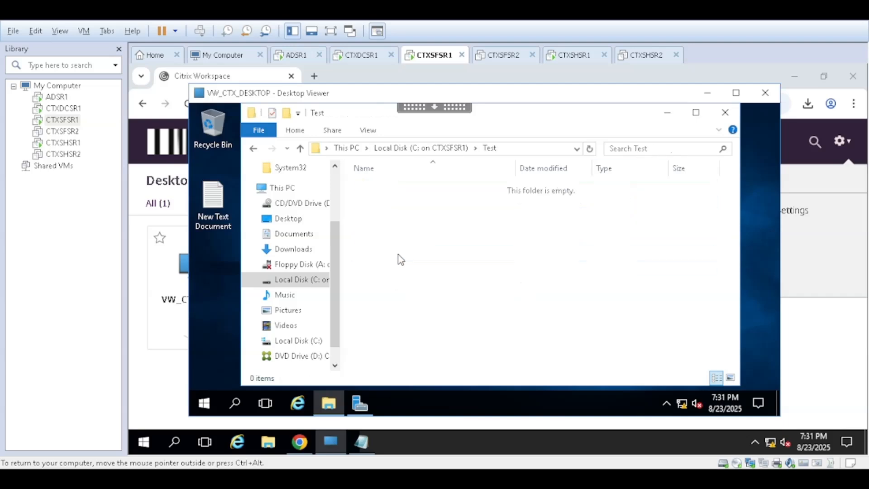
Step: Create a text document with the default name in the redirected Test folder and close the session's File Explorer
{"action": "right_click", "coordinate": [389, 243]}
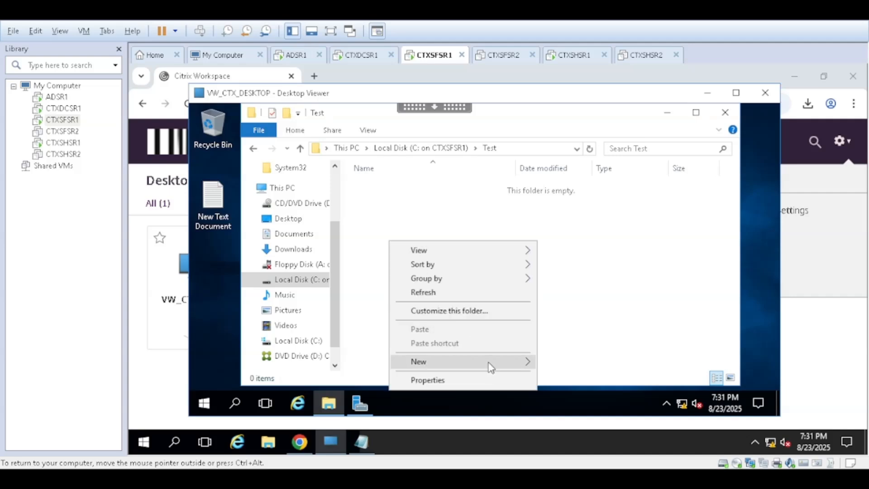
{"action": "mouse_move", "coordinate": [490, 364]}
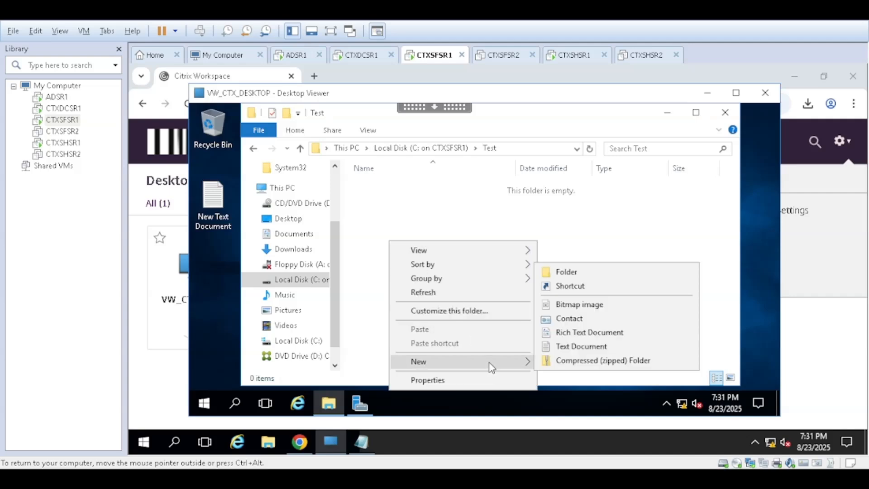
{"action": "left_click", "coordinate": [589, 347]}
{"action": "left_click", "coordinate": [482, 286]}
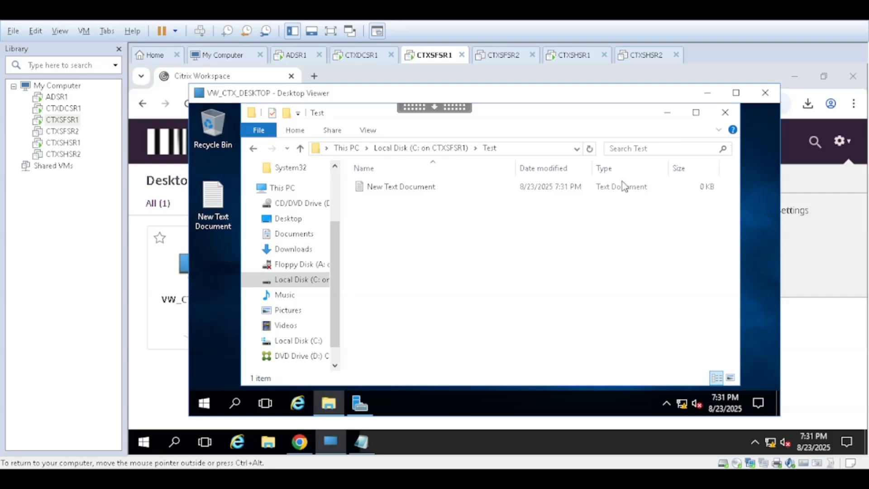
{"action": "left_click", "coordinate": [725, 113]}
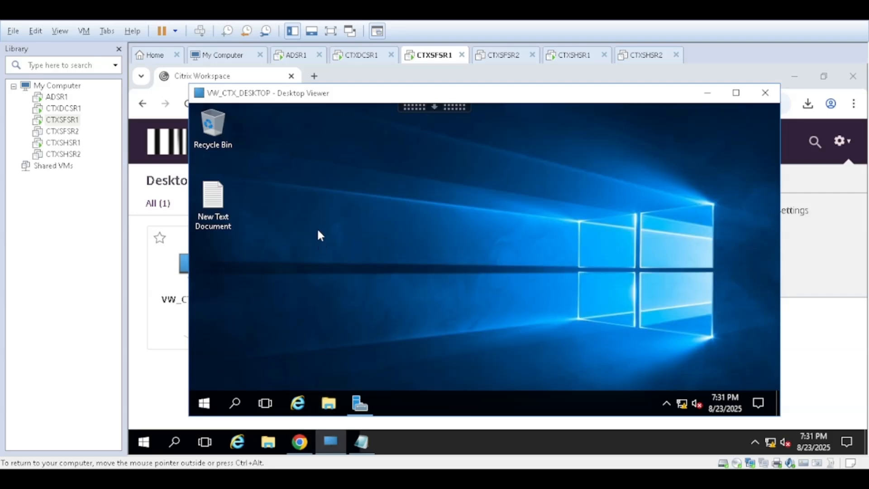
Step: Examine the contents of C:\Test in CTXSFSR1's own File Explorer, and close the window
{"action": "left_click", "coordinate": [268, 442]}
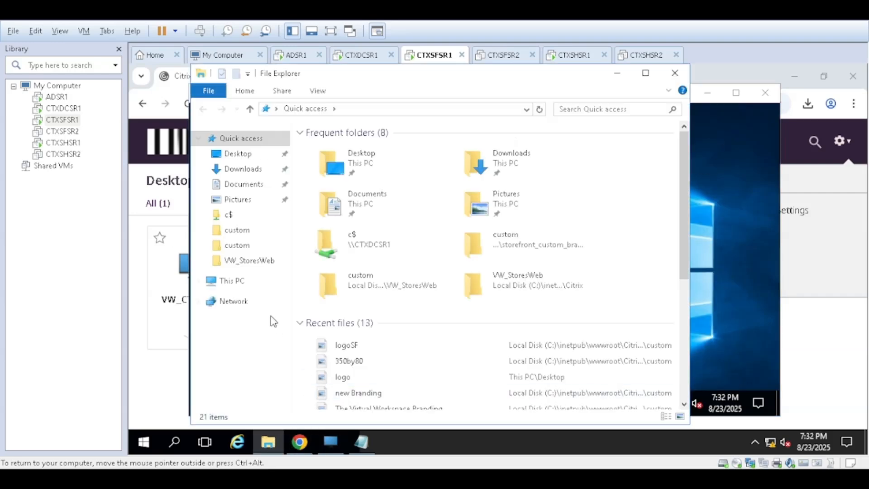
{"action": "left_click", "coordinate": [250, 284]}
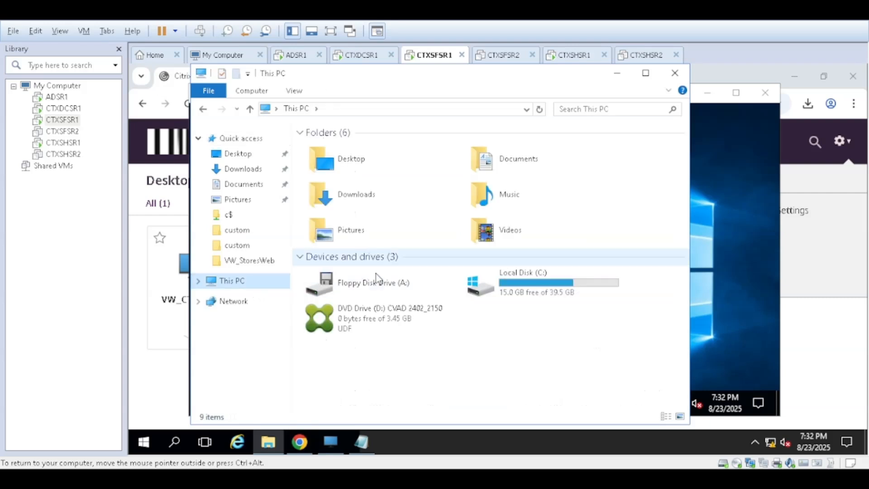
{"action": "double_click", "coordinate": [529, 290]}
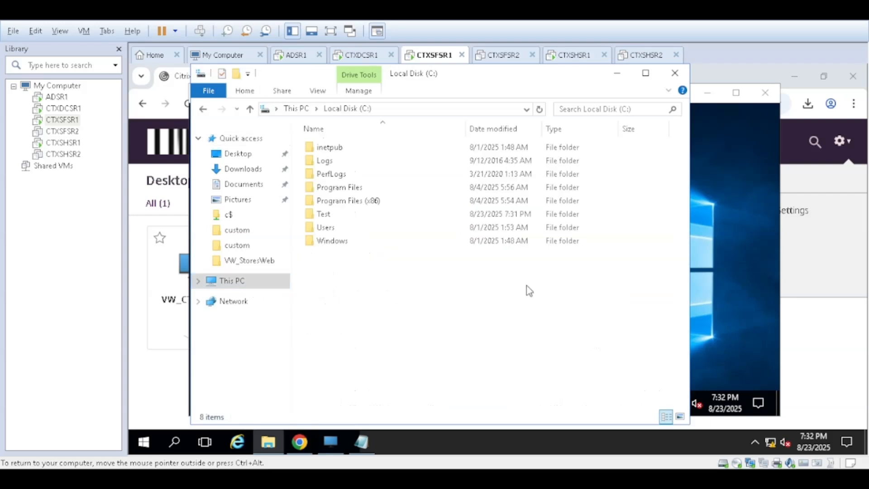
{"action": "double_click", "coordinate": [336, 218]}
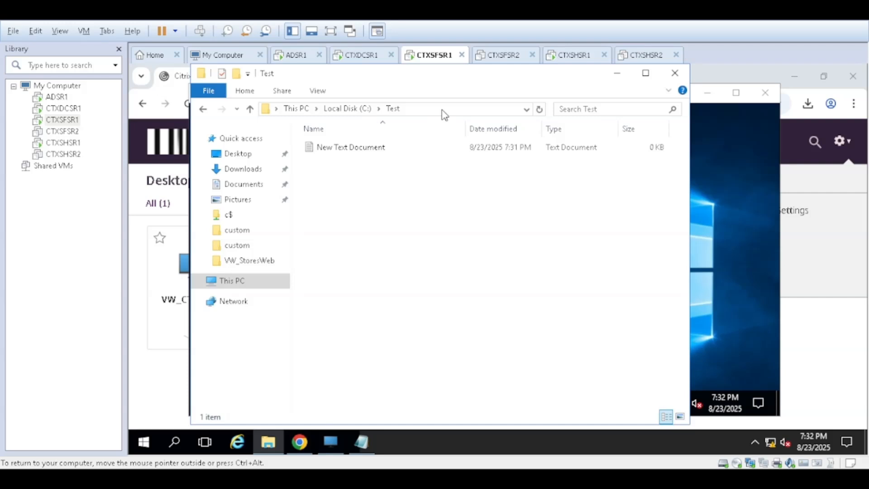
{"action": "left_click", "coordinate": [676, 73]}
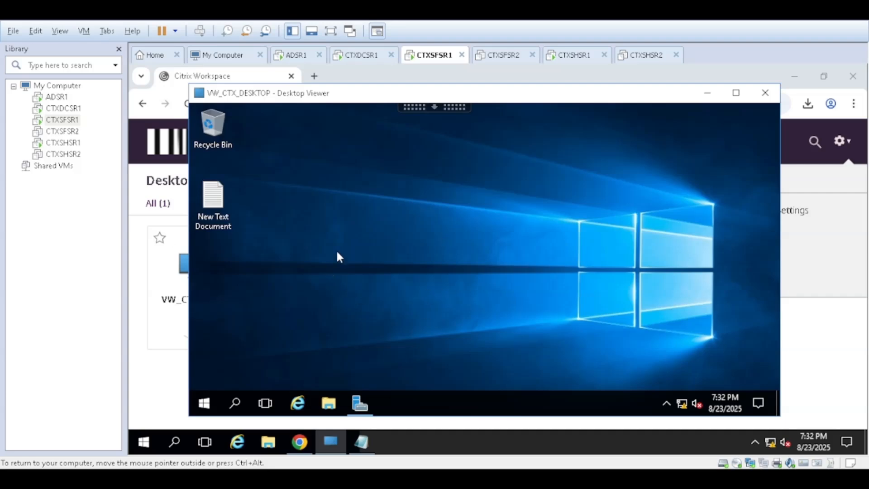
Step: Open New Text Document on the session desktop and clear the text in CTXSFSR1's local Notepad
{"action": "left_click", "coordinate": [361, 442]}
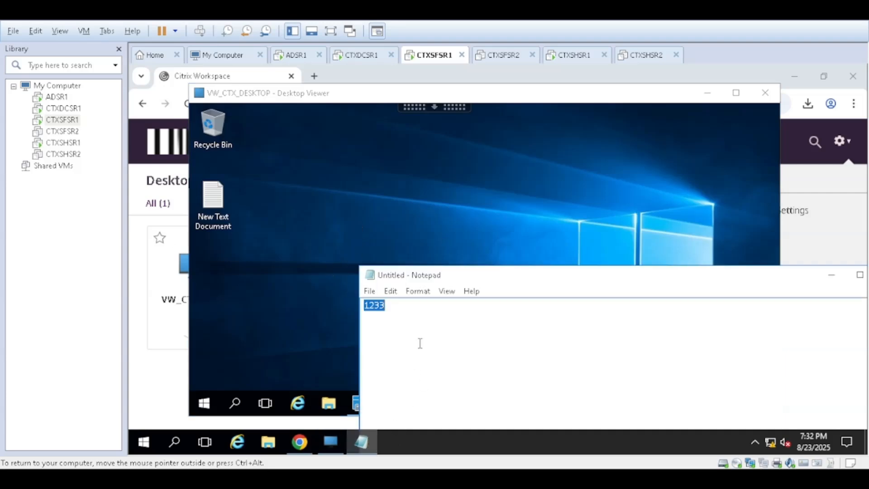
{"action": "right_click", "coordinate": [296, 217]}
{"action": "left_click", "coordinate": [234, 188]}
{"action": "double_click", "coordinate": [216, 197]}
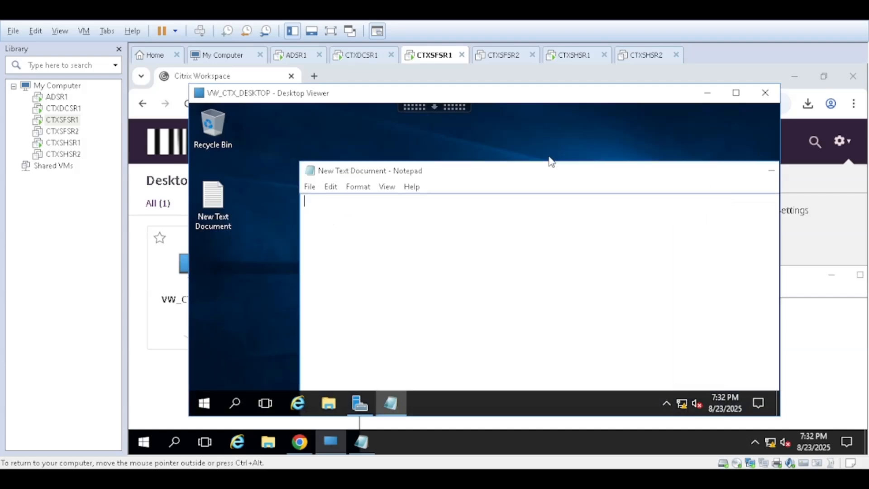
{"action": "left_click", "coordinate": [372, 438]}
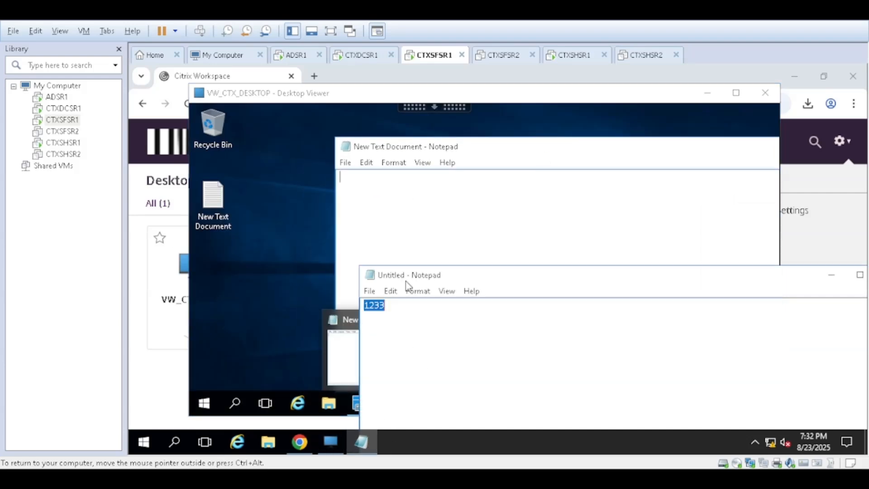
{"action": "key", "text": "BackSpace"}
Step: Enter 1234 in the session's New Text Document, copy it, and paste it into the local Notepad
{"action": "left_click", "coordinate": [376, 199]}
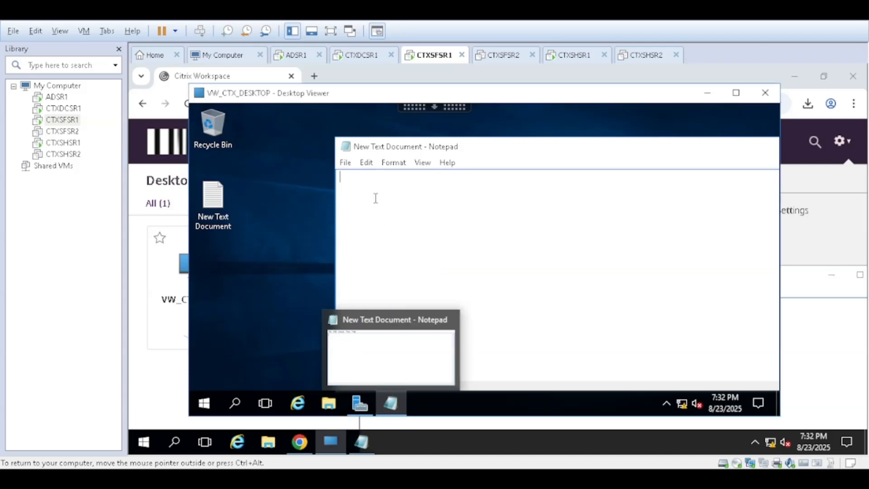
{"action": "type", "text": "1234"}
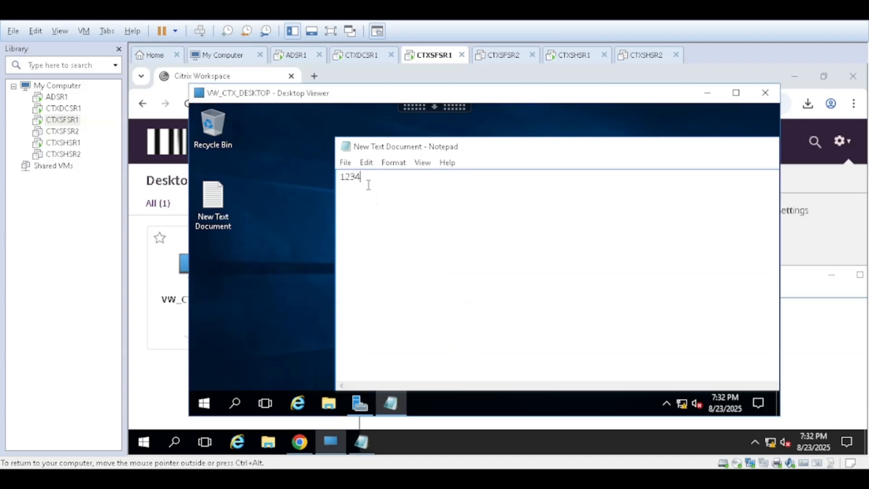
{"action": "left_click_drag", "start_coordinate": [369, 185], "coordinate": [332, 178]}
{"action": "right_click", "coordinate": [349, 181]}
{"action": "left_click", "coordinate": [373, 218]}
{"action": "left_click", "coordinate": [366, 448]}
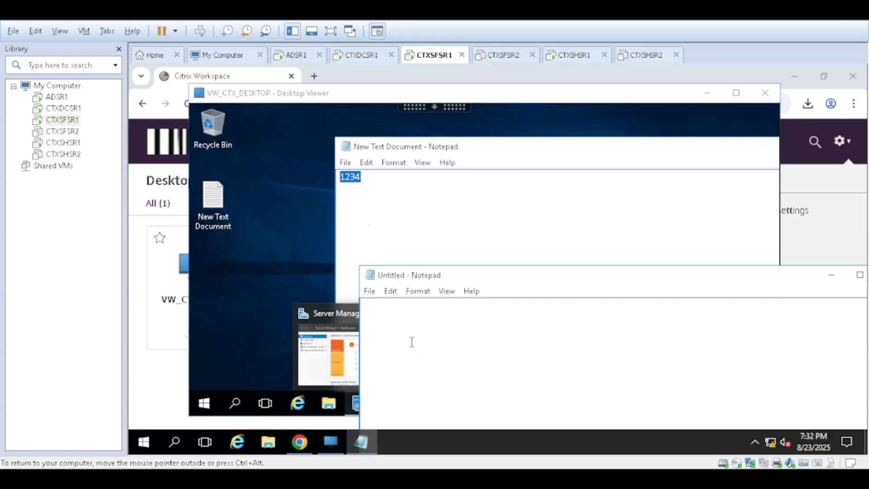
{"action": "right_click", "coordinate": [398, 324]}
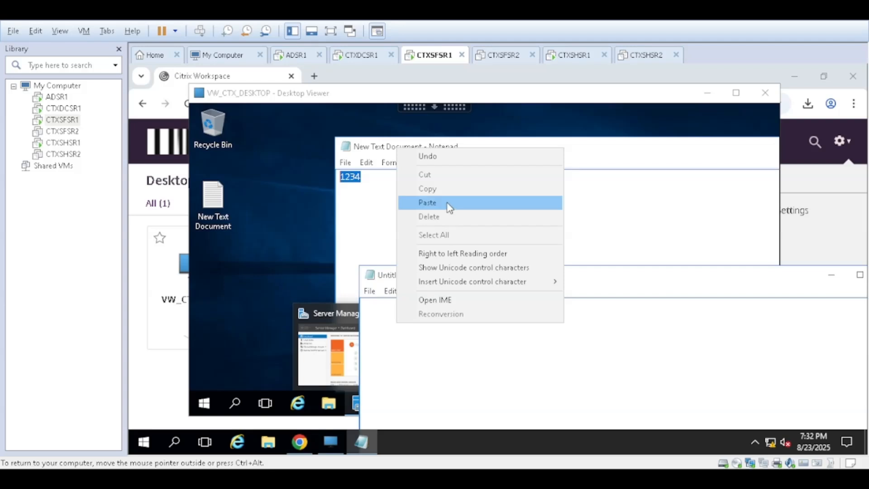
{"action": "left_click", "coordinate": [428, 202]}
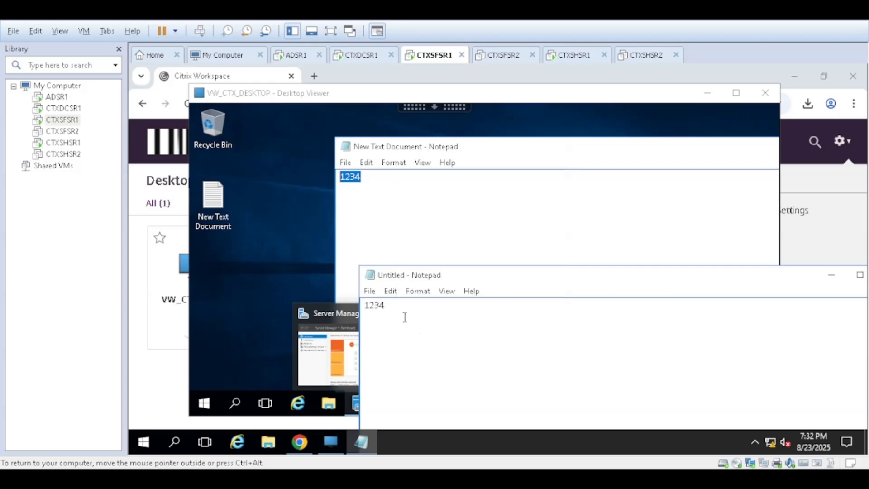
Step: Replace the local Notepad text with 12345, copy it, and paste it on a new line in the session's document
{"action": "key", "text": "ctrl+a"}
{"action": "left_click", "coordinate": [374, 207]}
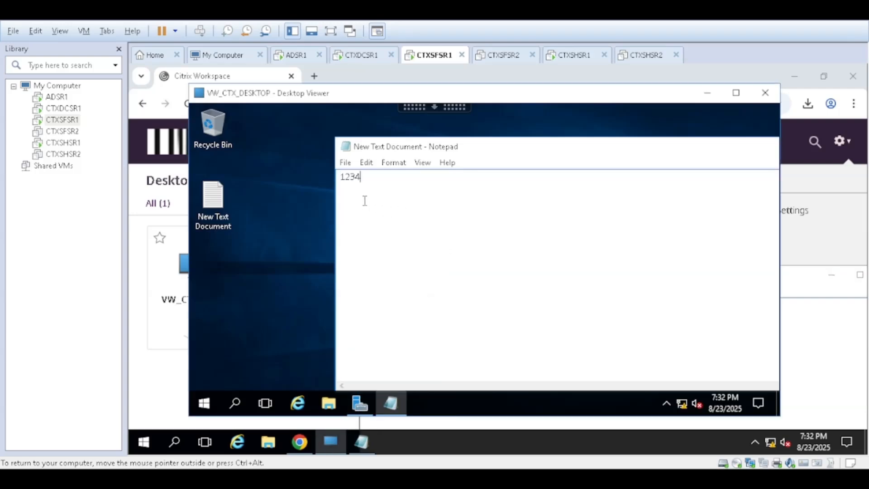
{"action": "right_click", "coordinate": [365, 201]}
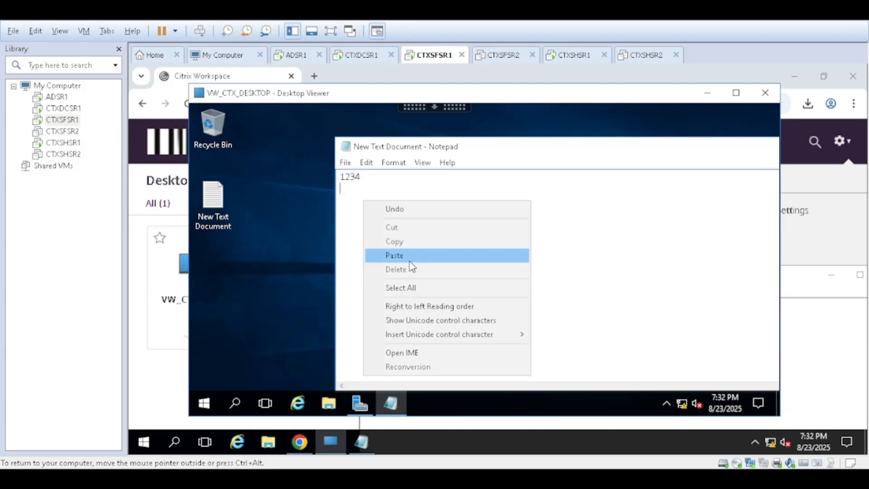
{"action": "left_click", "coordinate": [395, 256]}
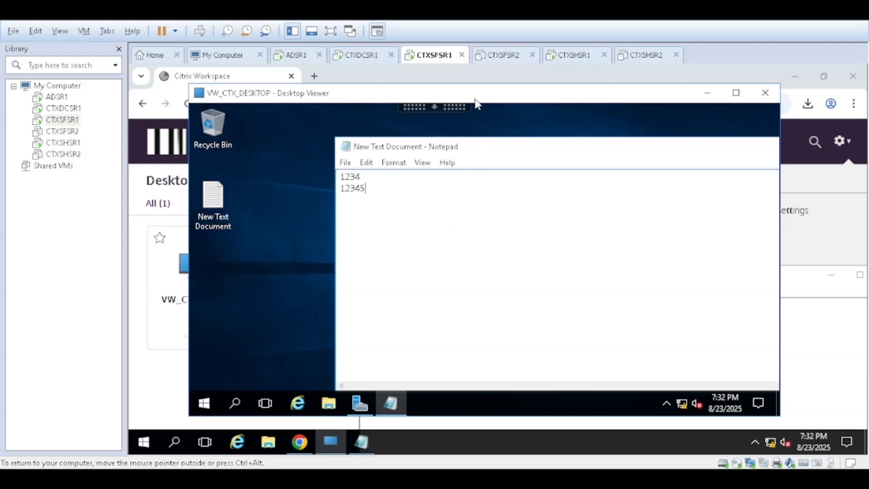
Step: Sign out of the desktop session, log off from Citrix Workspace, and return to its logon form
{"action": "left_click_drag", "start_coordinate": [476, 100], "coordinate": [467, 99]}
{"action": "left_click_drag", "start_coordinate": [533, 151], "coordinate": [486, 150]}
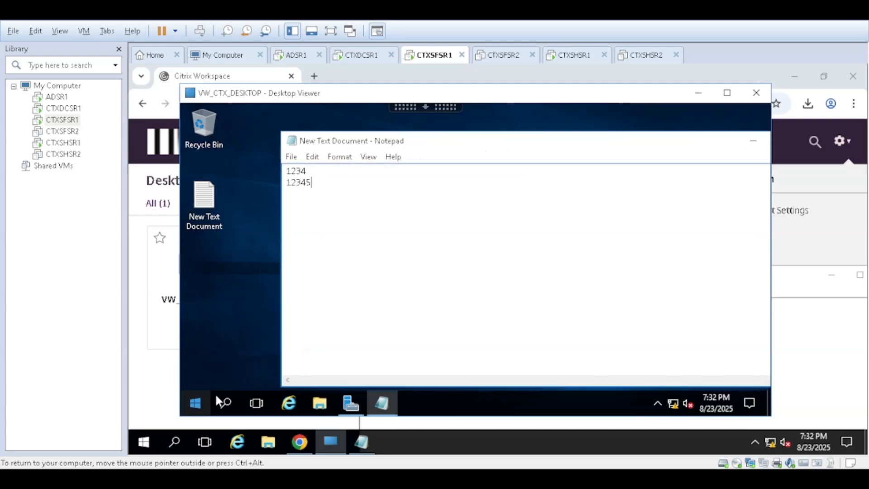
{"action": "left_click", "coordinate": [195, 403]}
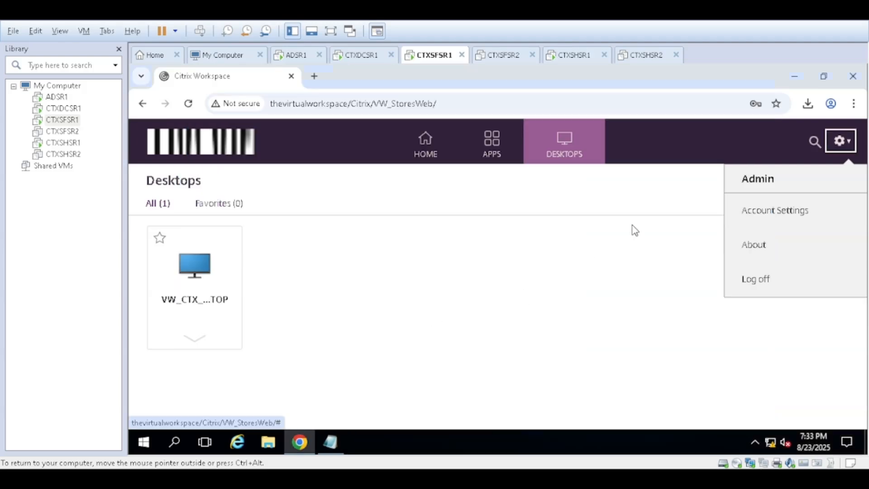
{"action": "left_click", "coordinate": [775, 279]}
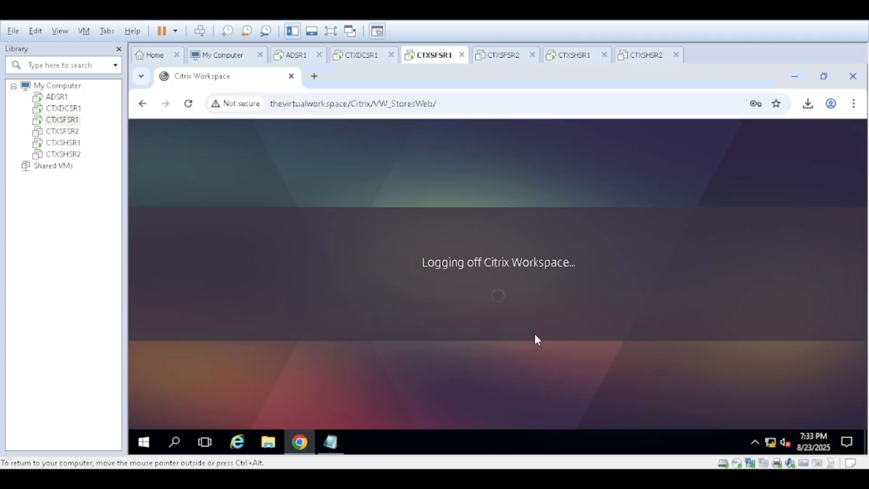
{"action": "left_click", "coordinate": [501, 295]}
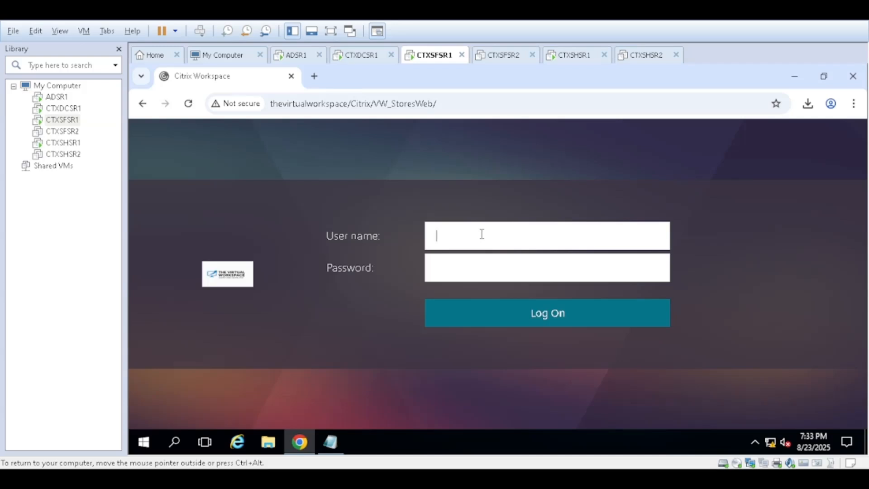
Step: Switch to ADSR1 and view the members of the VW-Contractors group in Active Directory Users and Computers
{"action": "left_click", "coordinate": [57, 97]}
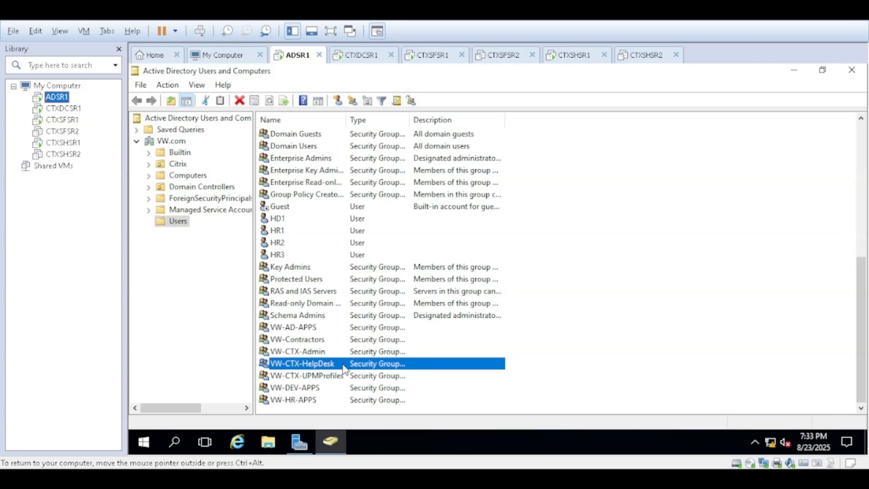
{"action": "double_click", "coordinate": [329, 340]}
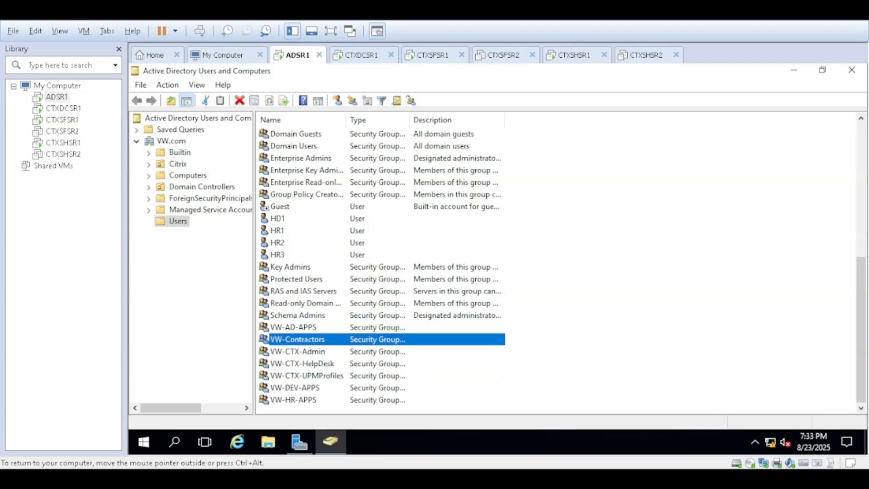
{"action": "left_click", "coordinate": [425, 131]}
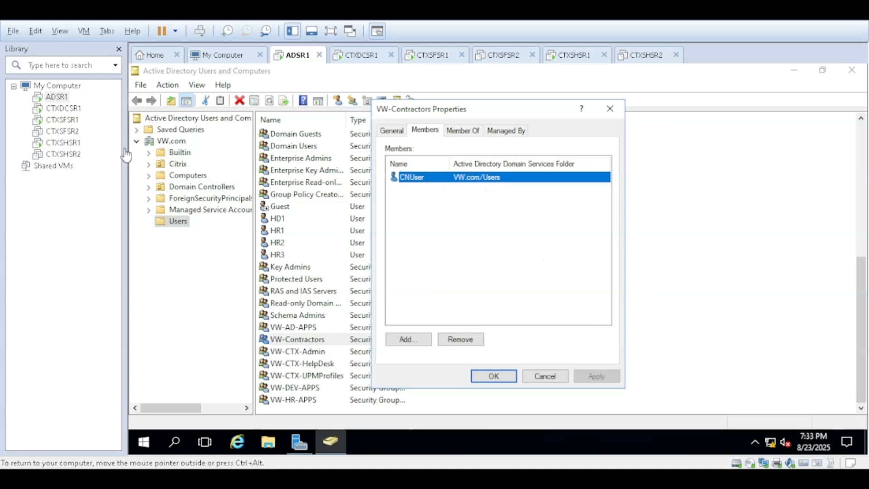
Step: Return to CTXSFSR1, log on to Citrix Workspace with the CNUser user name and account password, and launch VW_CTX_DESKTOP
{"action": "left_click", "coordinate": [67, 120]}
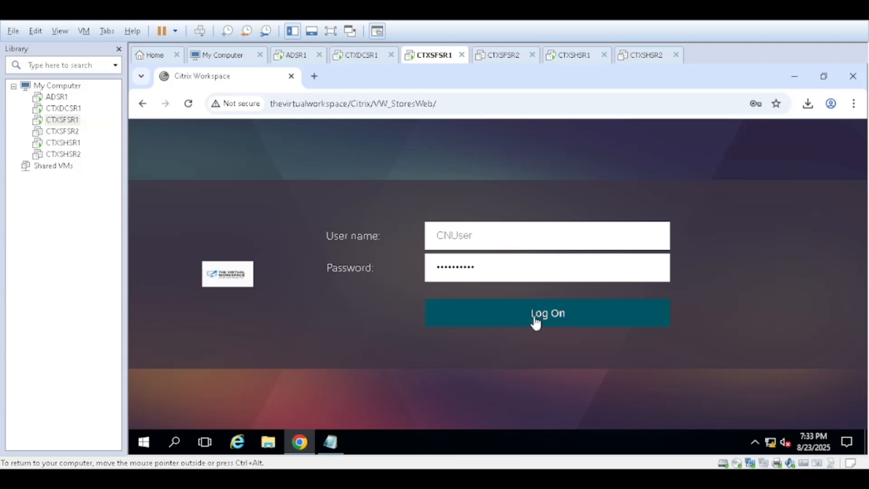
{"action": "left_click", "coordinate": [534, 317]}
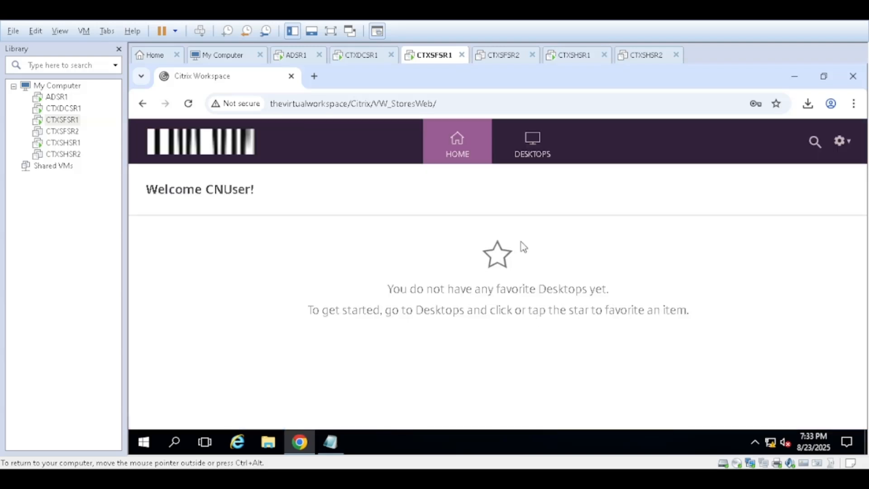
{"action": "left_click", "coordinate": [534, 150]}
{"action": "left_click", "coordinate": [218, 278]}
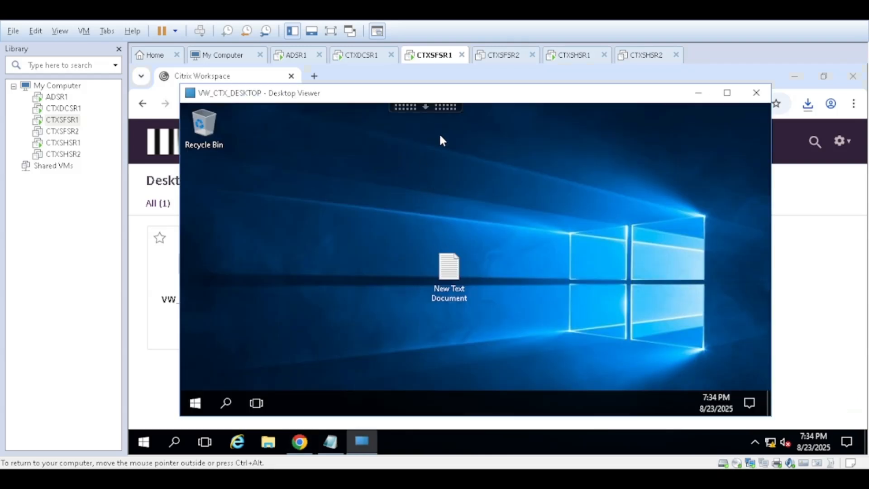
Step: Examine the drives listed under This PC in the session's File Explorer, and close the window
{"action": "left_click_drag", "start_coordinate": [471, 97], "coordinate": [459, 97]}
{"action": "left_click_drag", "start_coordinate": [436, 268], "coordinate": [250, 237]}
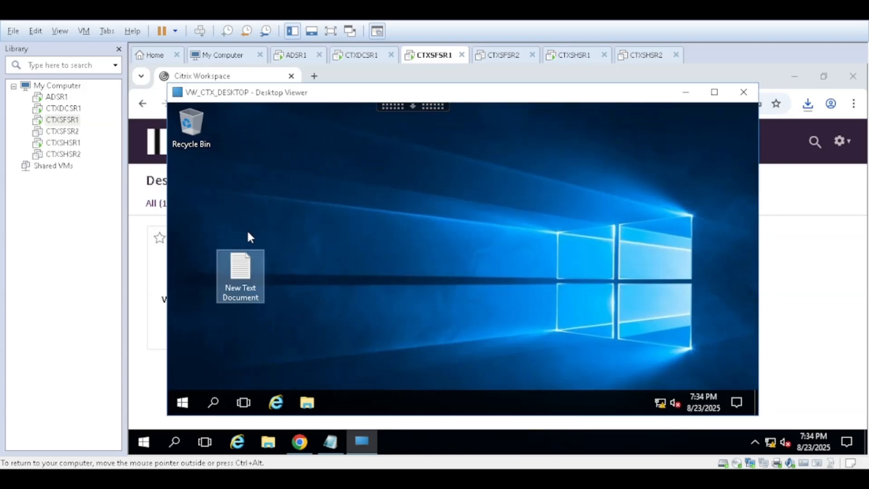
{"action": "left_click", "coordinate": [312, 410]}
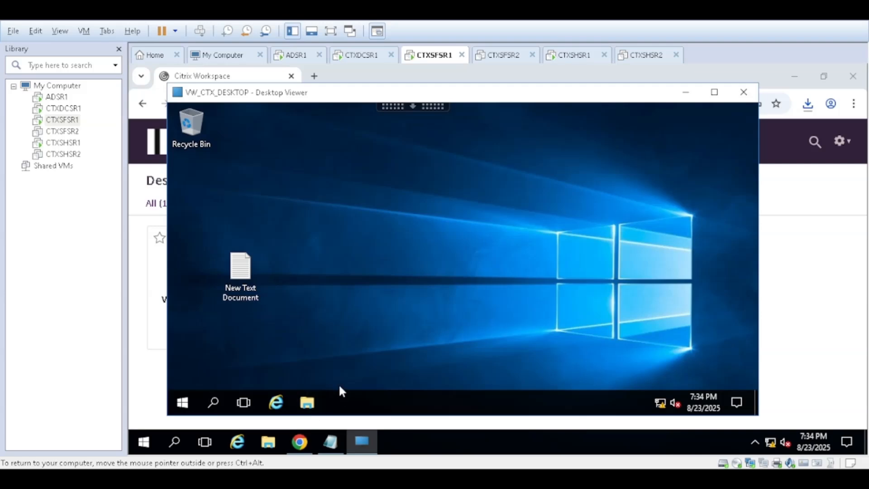
{"action": "left_click", "coordinate": [313, 404]}
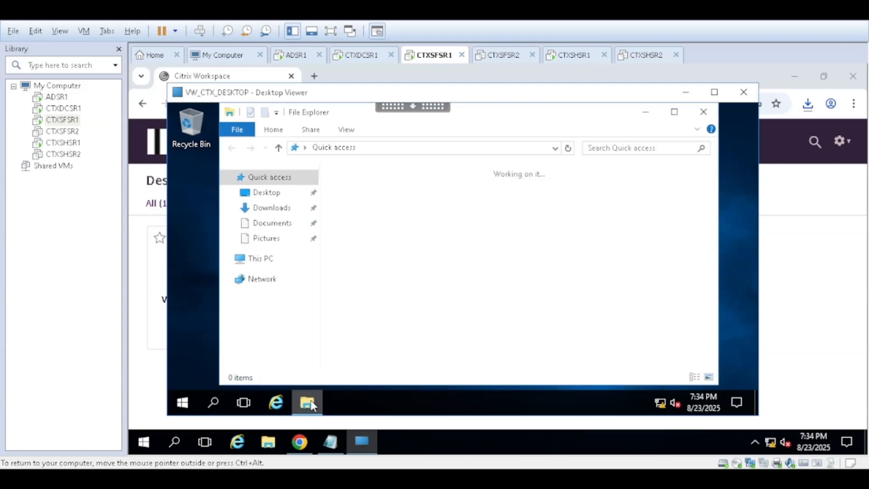
{"action": "left_click", "coordinate": [271, 263]}
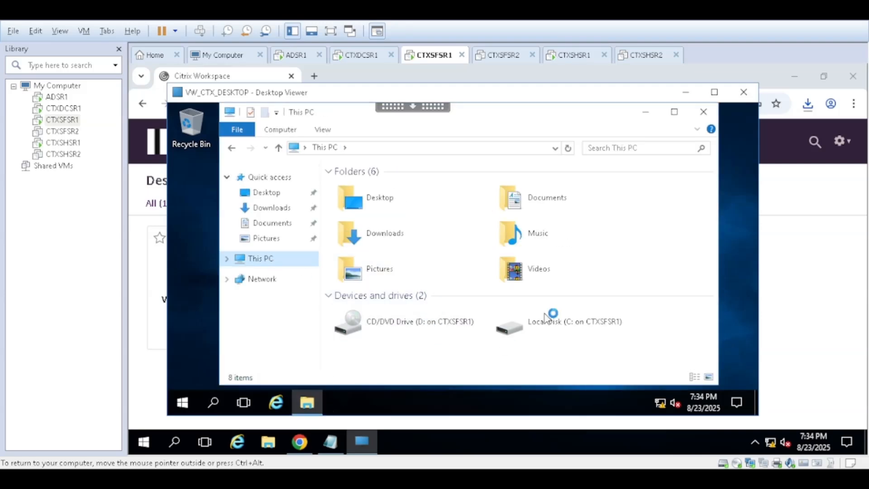
{"action": "scroll", "coordinate": [592, 327], "scroll_direction": "down", "scroll_amount": 2}
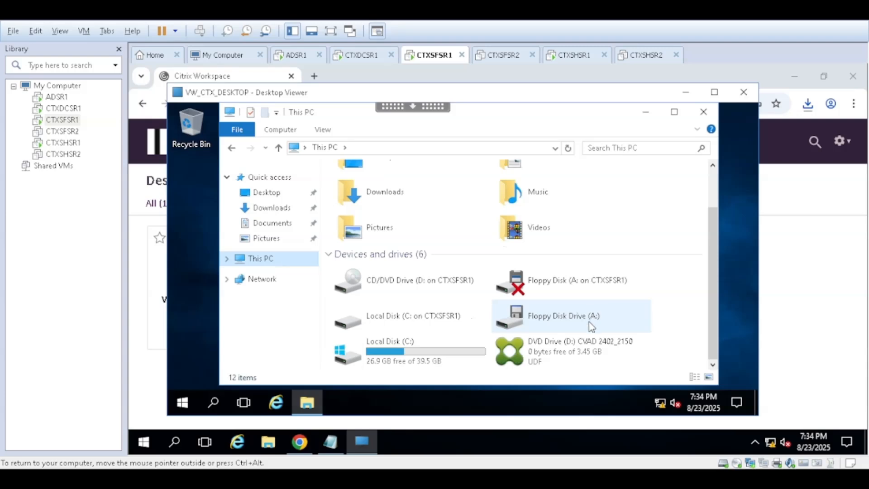
{"action": "left_click", "coordinate": [703, 111]}
Step: Reposition the local Notepad window and copy the text 1234 from the session's New Text Document
{"action": "left_click", "coordinate": [250, 273]}
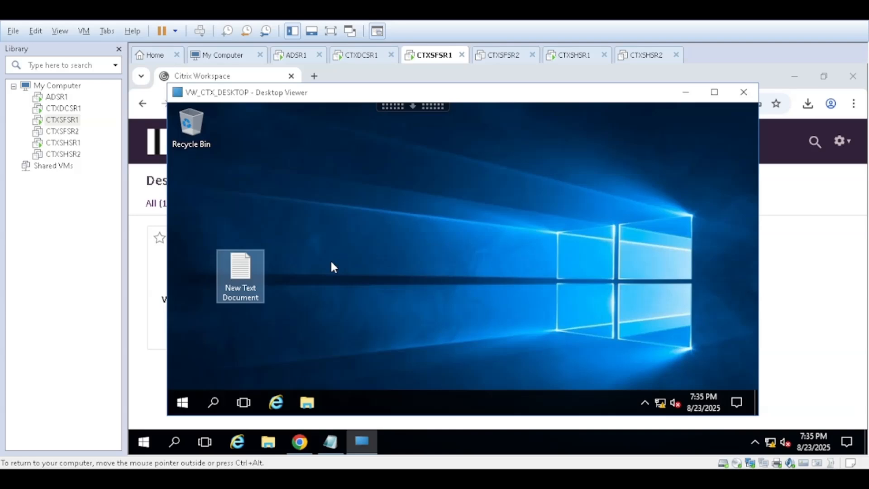
{"action": "left_click", "coordinate": [331, 442]}
{"action": "left_click_drag", "start_coordinate": [554, 280], "coordinate": [483, 330]}
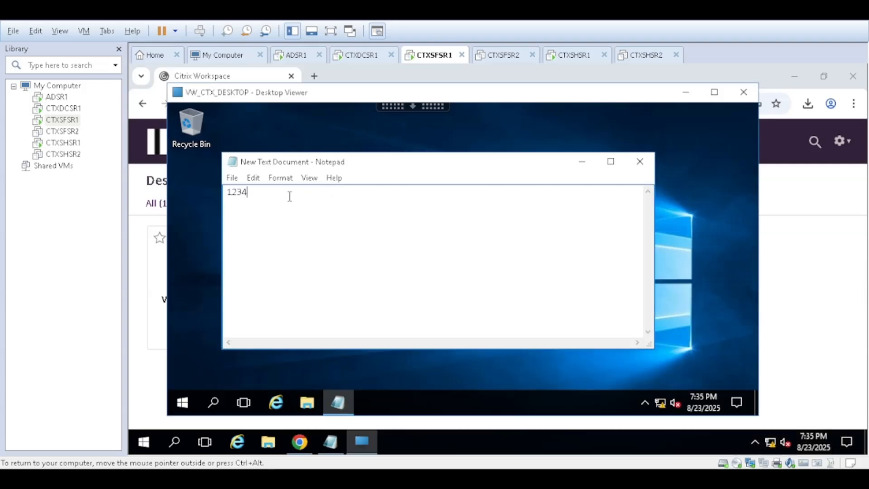
{"action": "left_click_drag", "start_coordinate": [257, 205], "coordinate": [248, 194]}
{"action": "double_click", "coordinate": [254, 195]}
{"action": "right_click", "coordinate": [237, 190]}
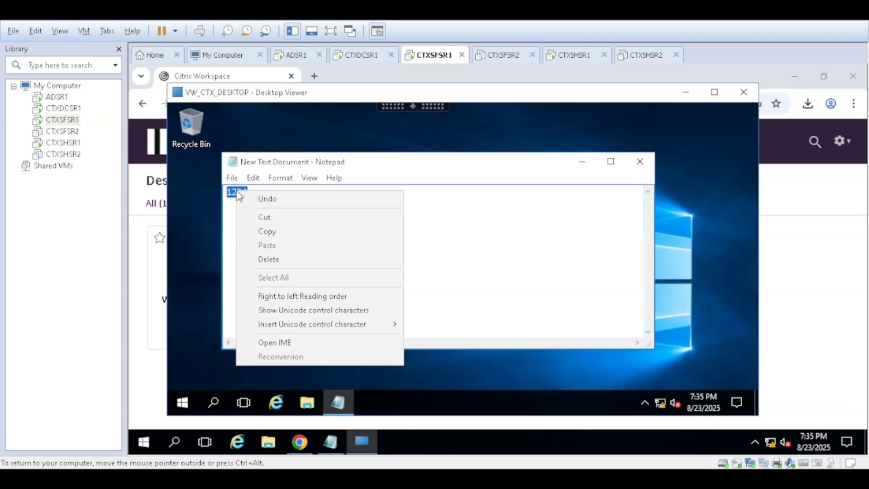
{"action": "left_click", "coordinate": [268, 231]}
Step: Clear the local Notepad's text, and try to paste the text copied from the session into it
{"action": "left_click", "coordinate": [330, 442]}
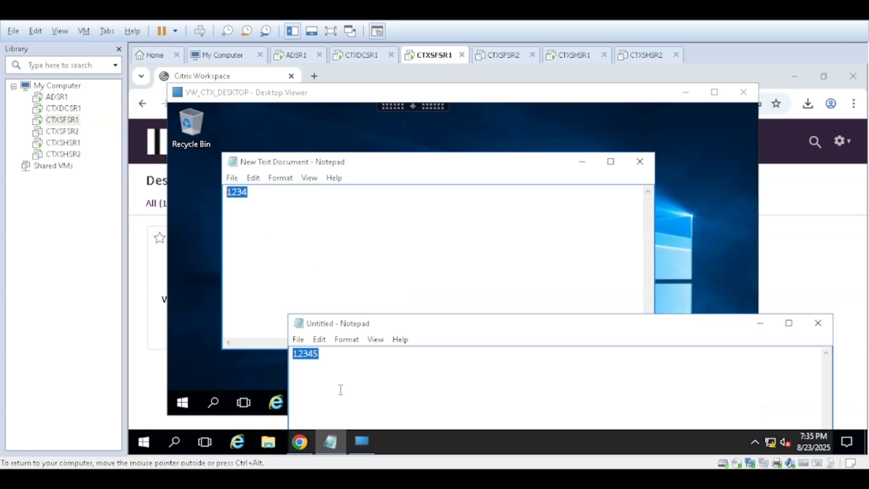
{"action": "key", "text": "Delete"}
{"action": "left_click_drag", "start_coordinate": [447, 331], "coordinate": [555, 251]}
{"action": "right_click", "coordinate": [433, 287]}
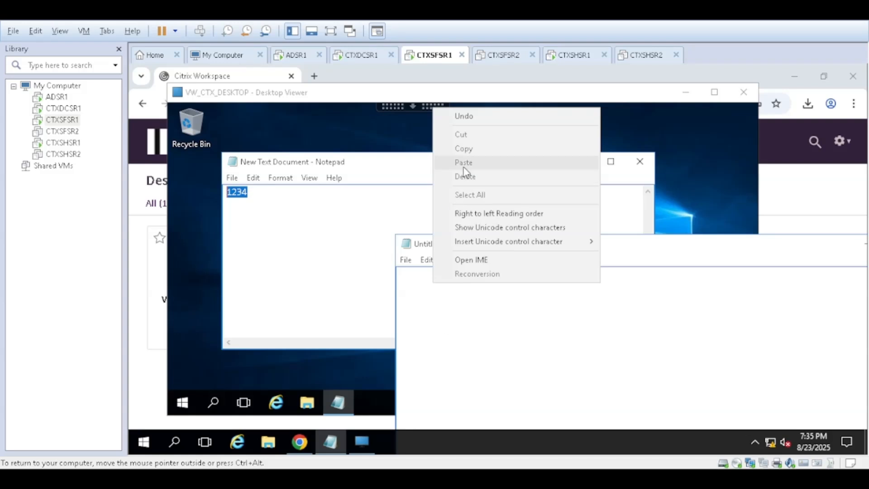
{"action": "left_click", "coordinate": [429, 315]}
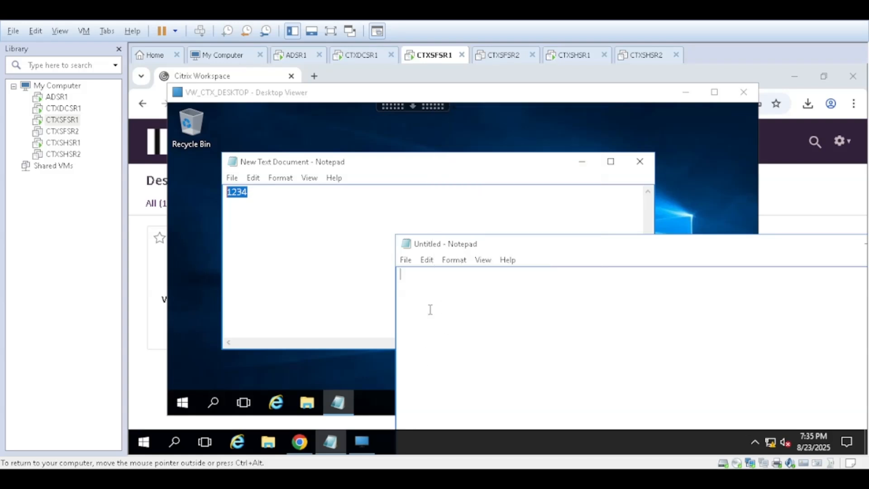
Step: Enter 1234555 in the local Notepad and copy that text
{"action": "type", "text": "1234555"}
{"action": "left_click_drag", "start_coordinate": [458, 273], "coordinate": [381, 278]}
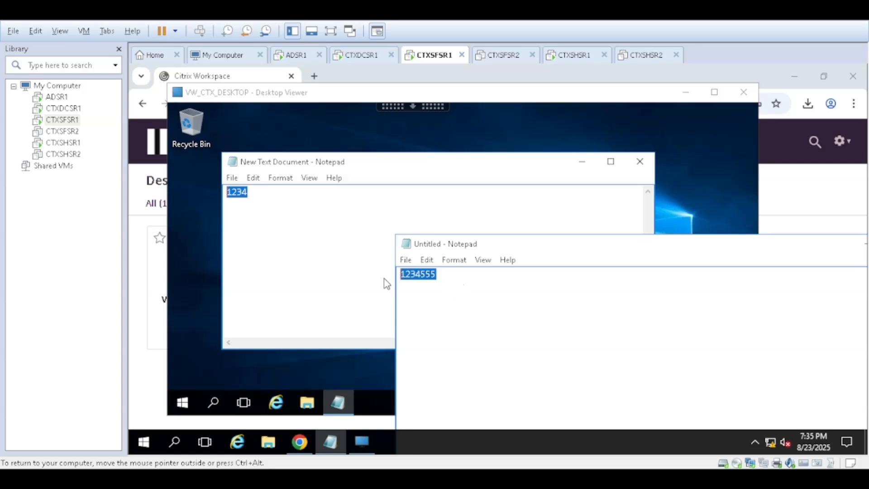
{"action": "right_click", "coordinate": [421, 274]}
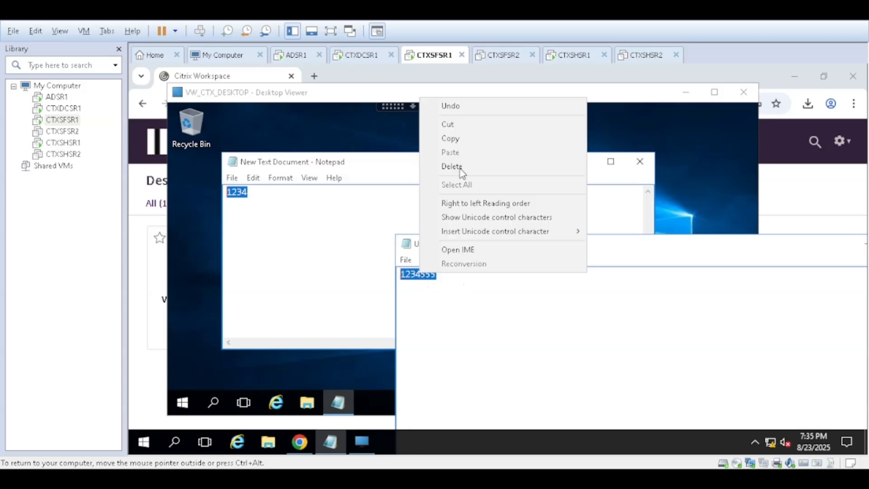
{"action": "left_click", "coordinate": [457, 142]}
Step: Try to paste the text copied from the local Notepad onto a new line in the session's New Text Document
{"action": "left_click", "coordinate": [256, 236]}
{"action": "left_click", "coordinate": [256, 236]}
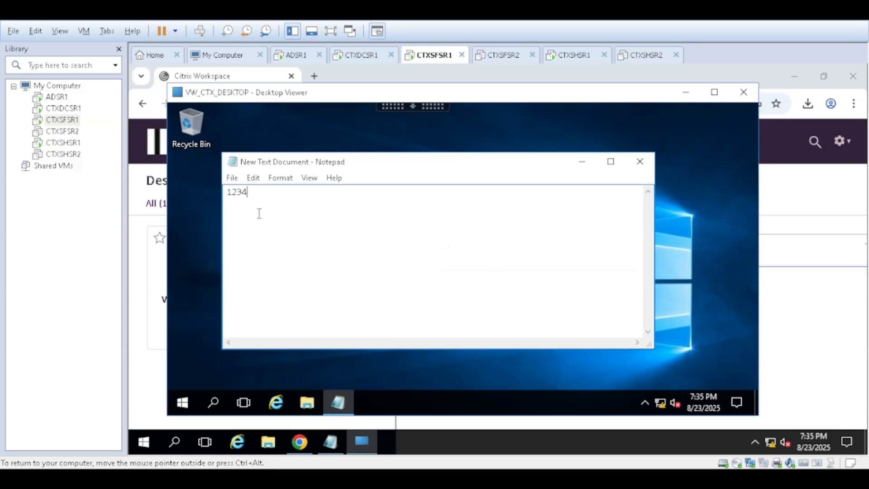
{"action": "left_click", "coordinate": [331, 442]}
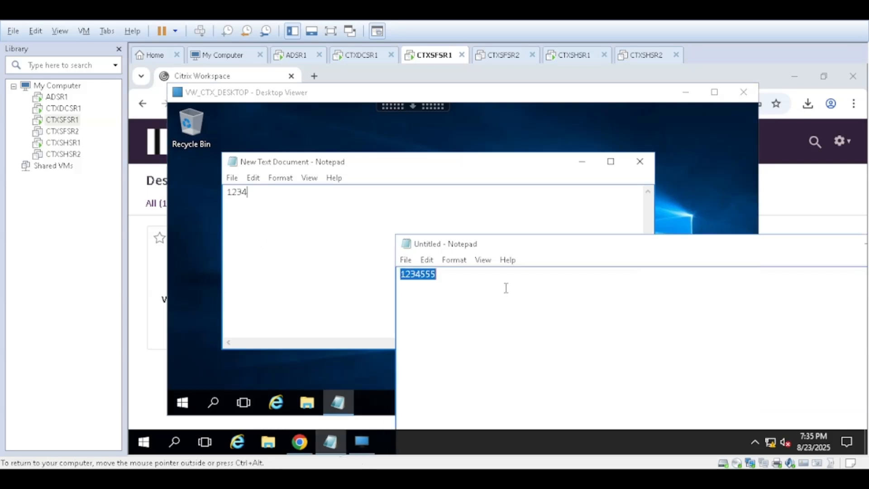
{"action": "left_click", "coordinate": [297, 221]}
{"action": "key", "text": "Return"}
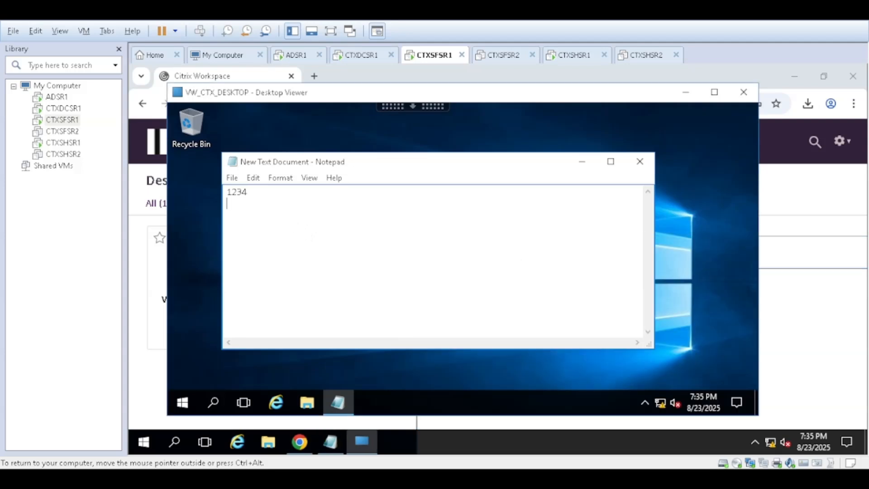
{"action": "right_click", "coordinate": [285, 214]}
{"action": "left_click", "coordinate": [331, 271]}
{"action": "left_click", "coordinate": [343, 450]}
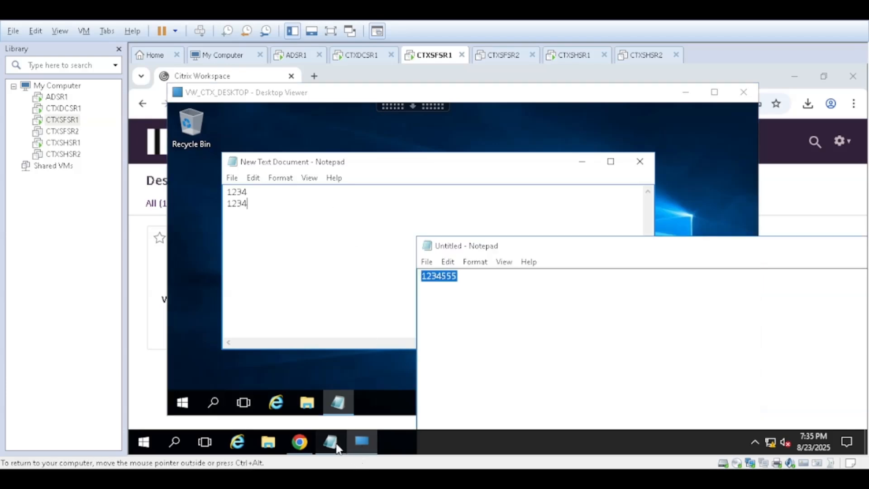
Step: Compare the text in the local Notepad and the session's New Text Document, and open the session's Start menu
{"action": "left_click", "coordinate": [487, 292]}
{"action": "left_click_drag", "start_coordinate": [459, 285], "coordinate": [441, 285]}
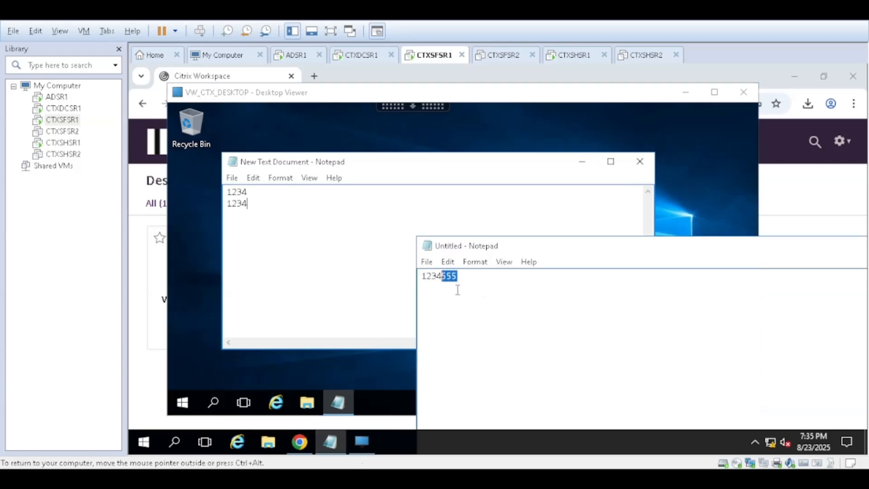
{"action": "left_click", "coordinate": [473, 291]}
{"action": "left_click", "coordinate": [328, 230]}
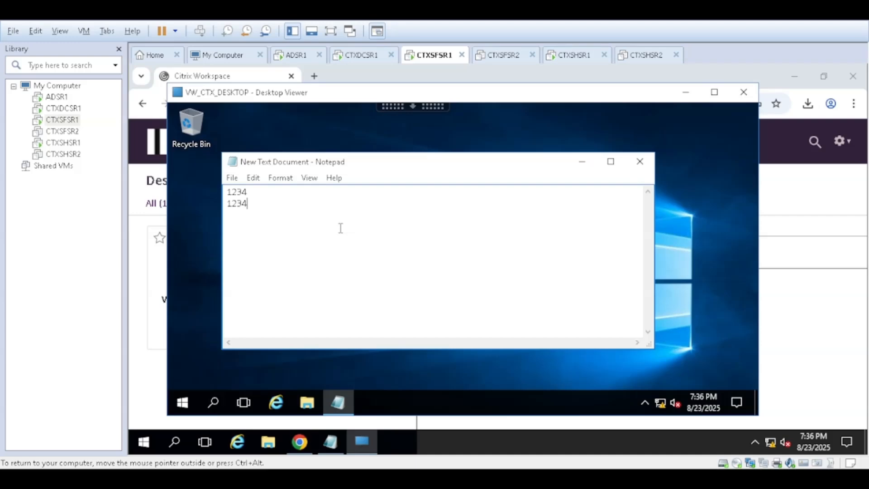
{"action": "left_click", "coordinate": [187, 397]}
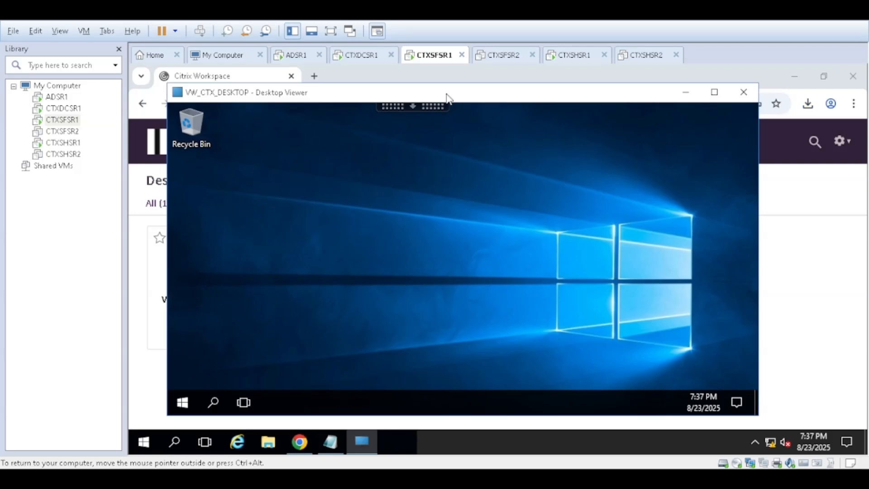
Step: Shift the VW_CTX_DESKTOP viewer window slightly, and show This PC in a maximized File Explorer window inside the session
{"action": "left_click_drag", "start_coordinate": [447, 93], "coordinate": [455, 93]}
{"action": "key", "text": "super+e"}
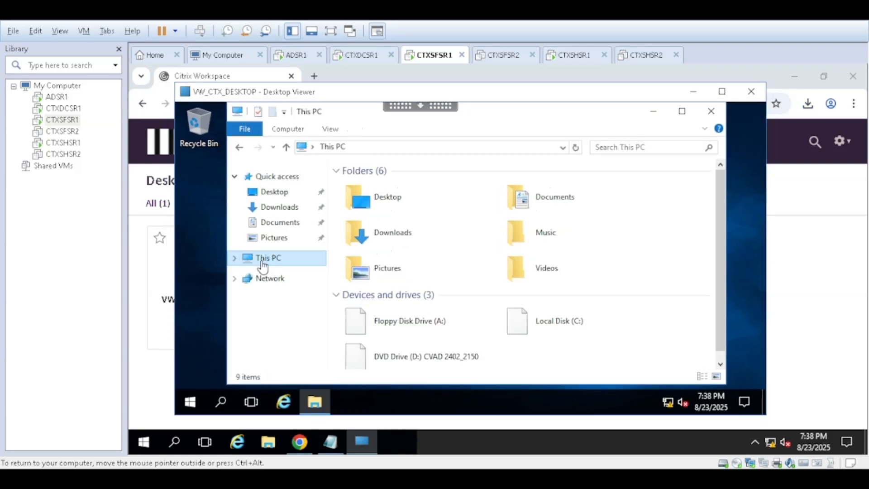
{"action": "left_click", "coordinate": [683, 112]}
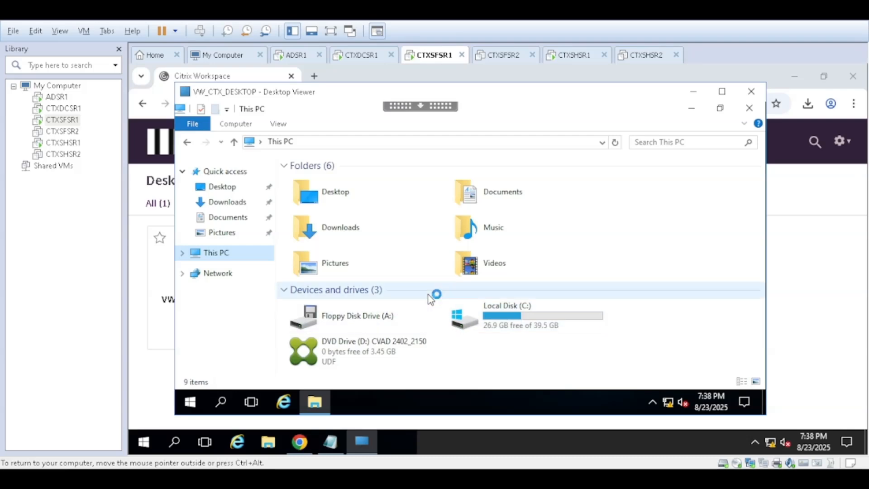
Step: Examine the drives under This PC and the folders on Local Disk (C:), and return to This PC
{"action": "double_click", "coordinate": [528, 322]}
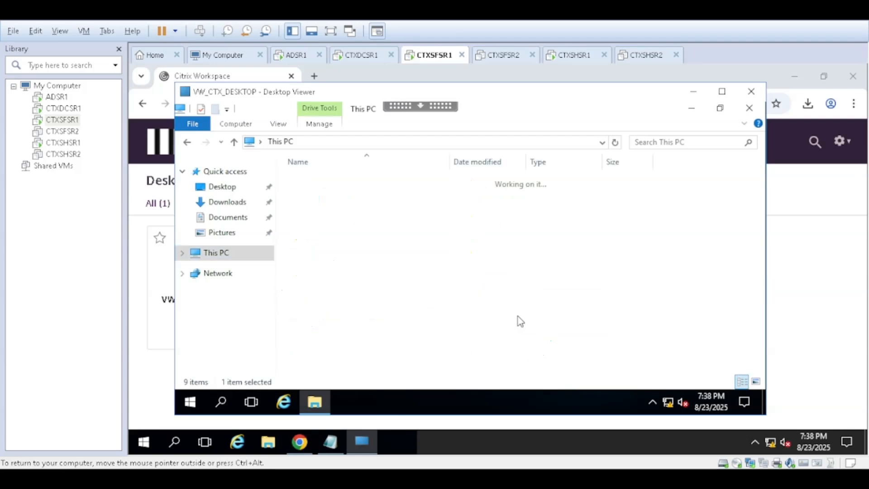
{"action": "left_click", "coordinate": [382, 142]}
{"action": "left_click", "coordinate": [187, 143]}
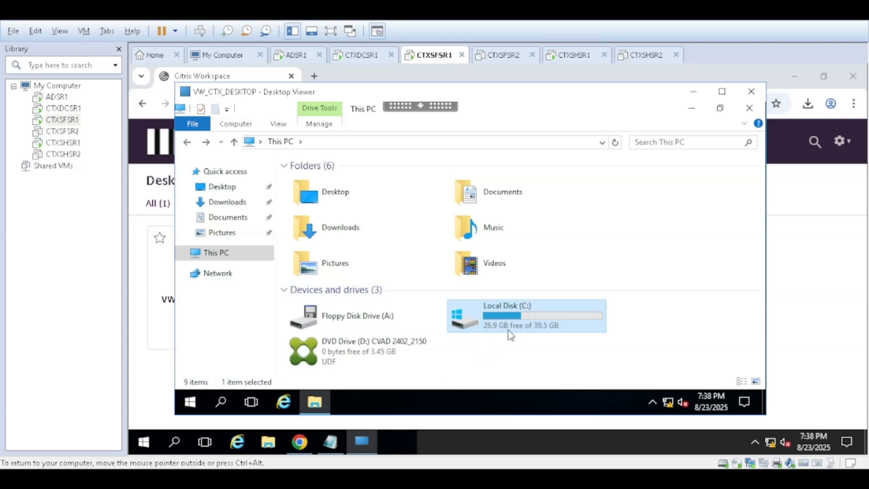
{"action": "mouse_move", "coordinate": [504, 332]}
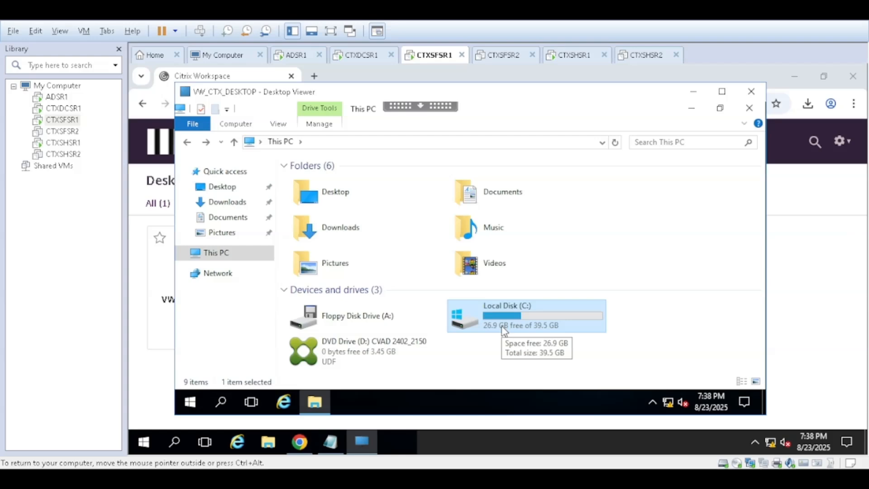
{"action": "mouse_move", "coordinate": [388, 358]}
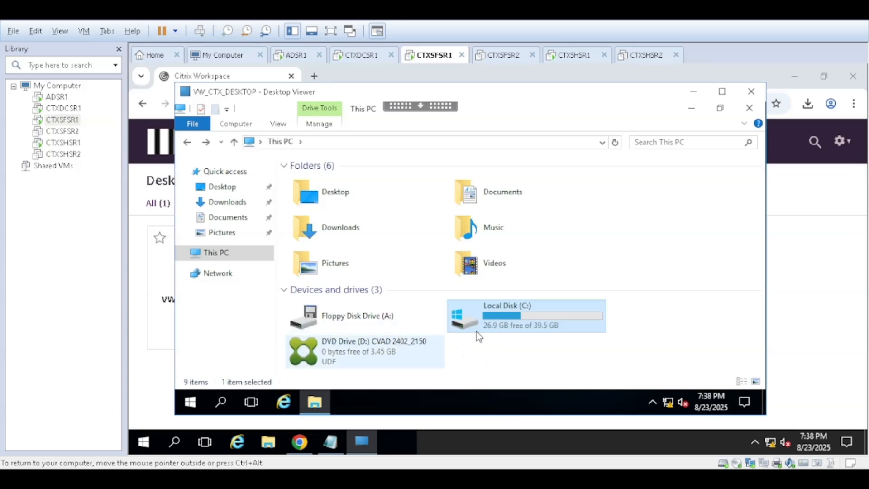
{"action": "double_click", "coordinate": [506, 322]}
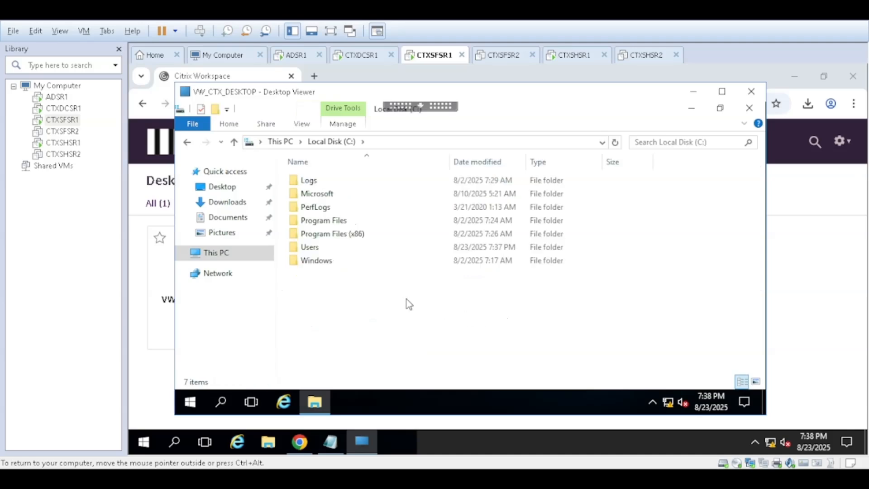
{"action": "left_click", "coordinate": [191, 146]}
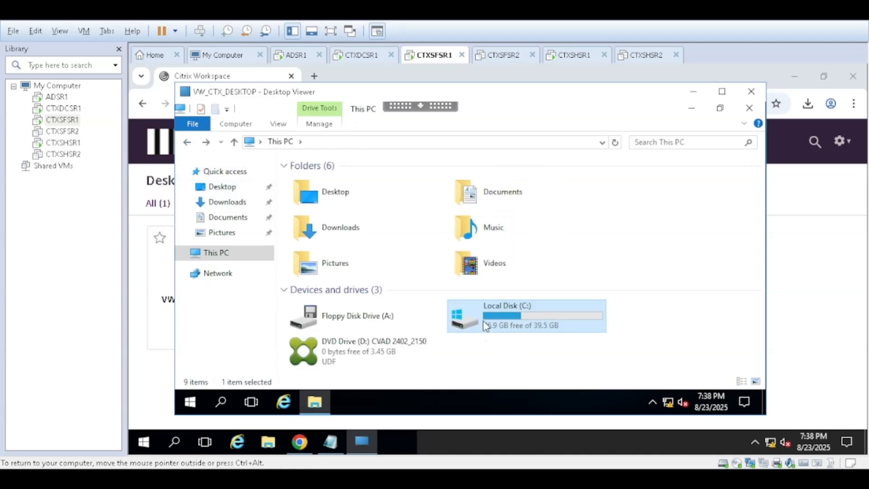
Step: Sign out of the VW_CTX_DESKTOP session
{"action": "left_click", "coordinate": [197, 402]}
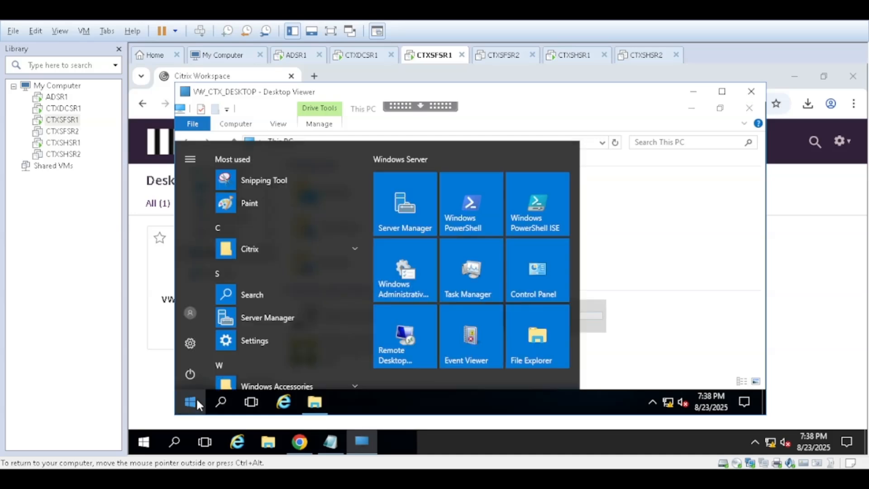
{"action": "left_click", "coordinate": [190, 313]}
{"action": "left_click", "coordinate": [208, 280]}
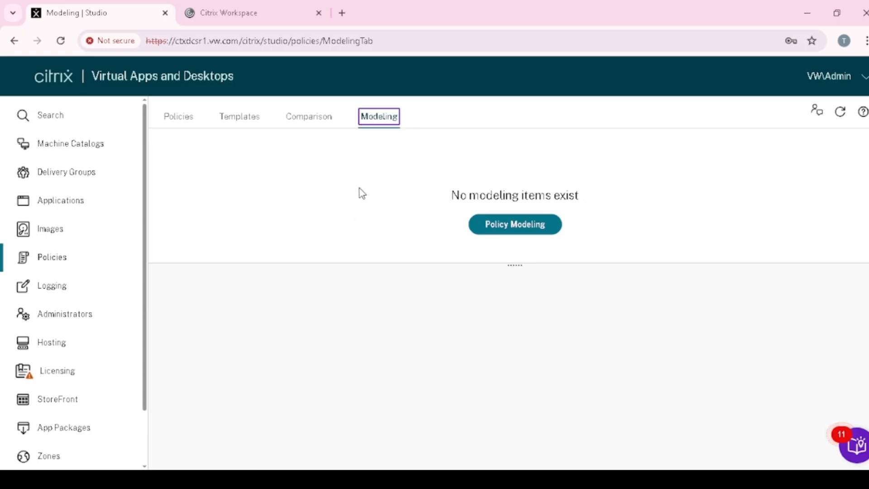
Step: Review the policy list in Citrix Studio, and start the Policy Modeling wizard up to the user and computer selection
{"action": "left_click", "coordinate": [178, 119]}
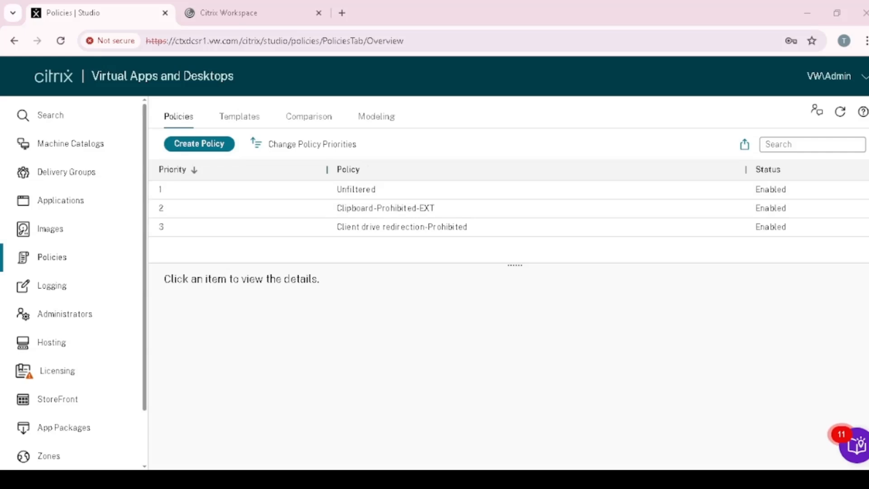
{"action": "left_click", "coordinate": [387, 120]}
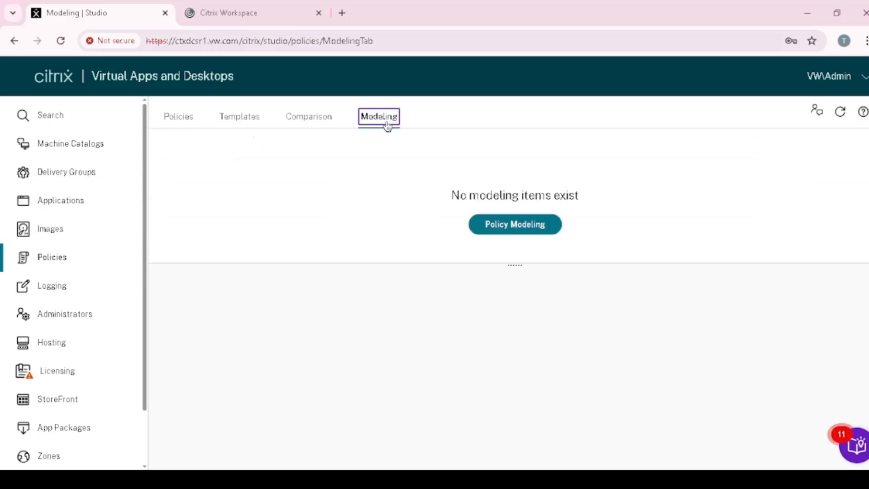
{"action": "left_click", "coordinate": [502, 232]}
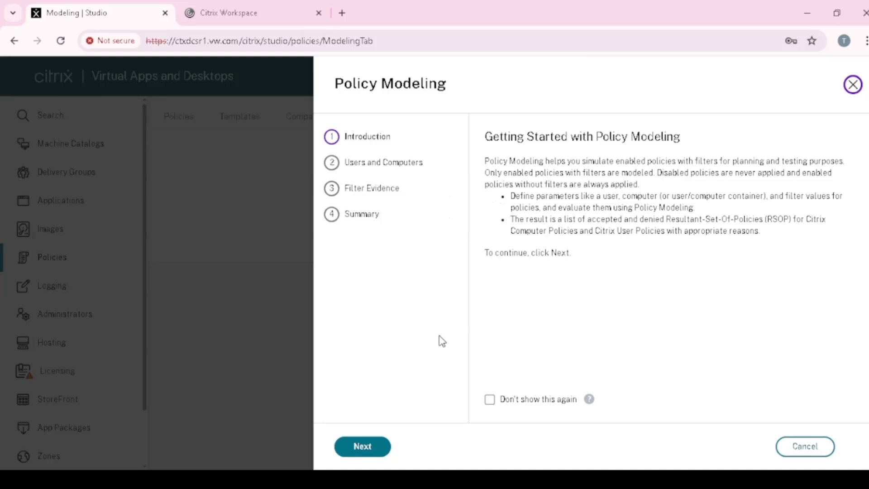
{"action": "left_click", "coordinate": [372, 448]}
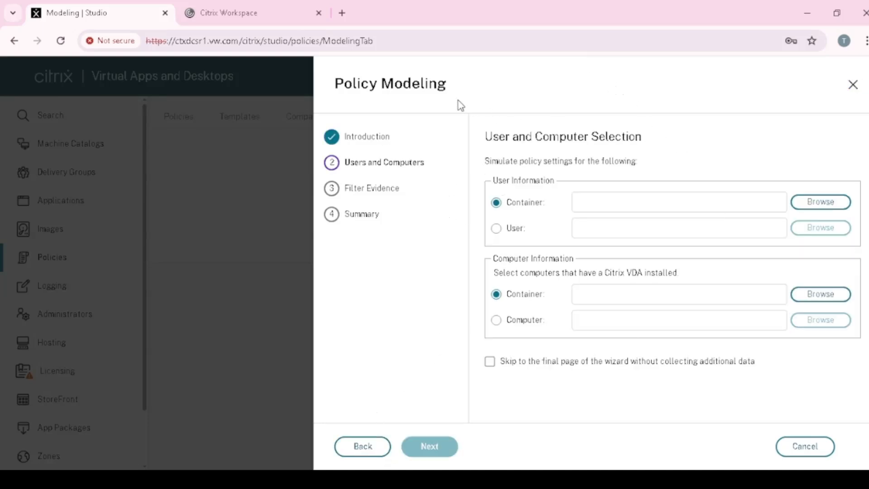
Step: Choose the individual user VW\CNUser as the user for the policy simulation
{"action": "left_click", "coordinate": [513, 230]}
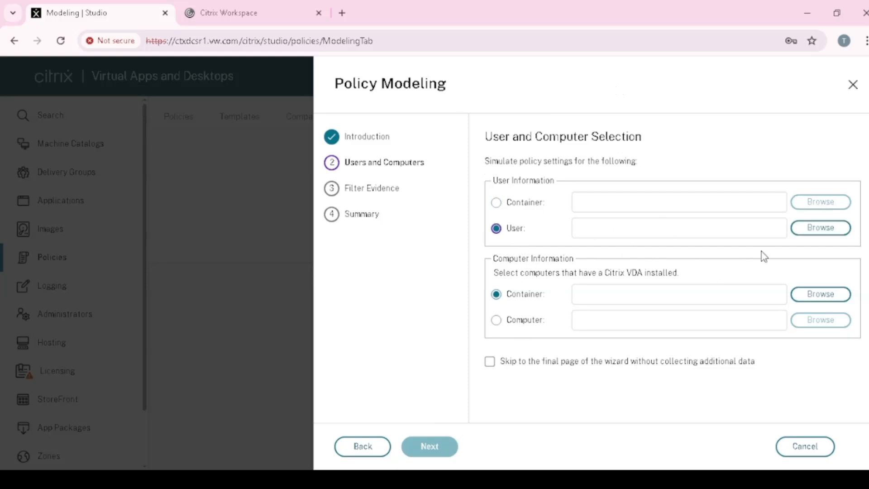
{"action": "left_click", "coordinate": [819, 227]}
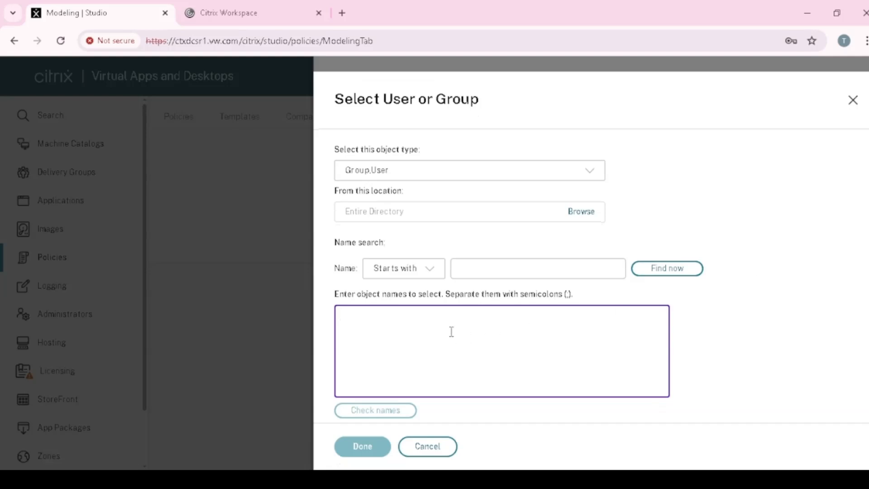
{"action": "type", "text": "CN"}
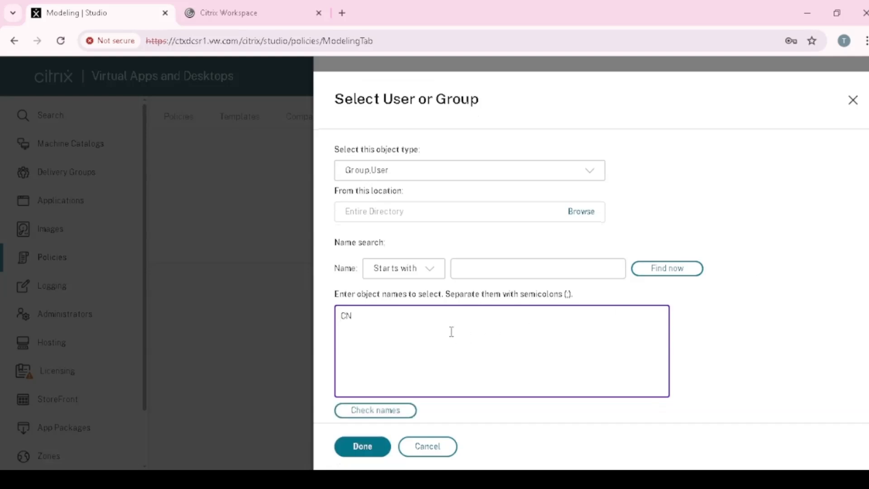
{"action": "left_click", "coordinate": [395, 411]}
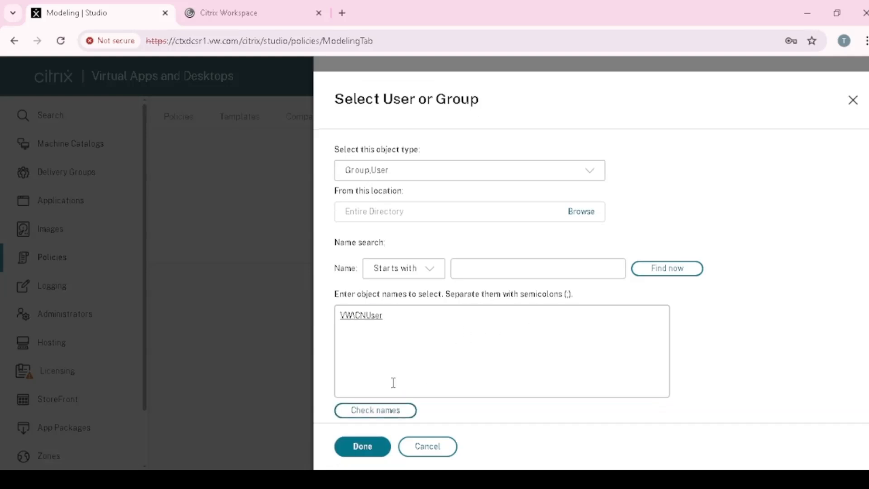
{"action": "left_click", "coordinate": [363, 446]}
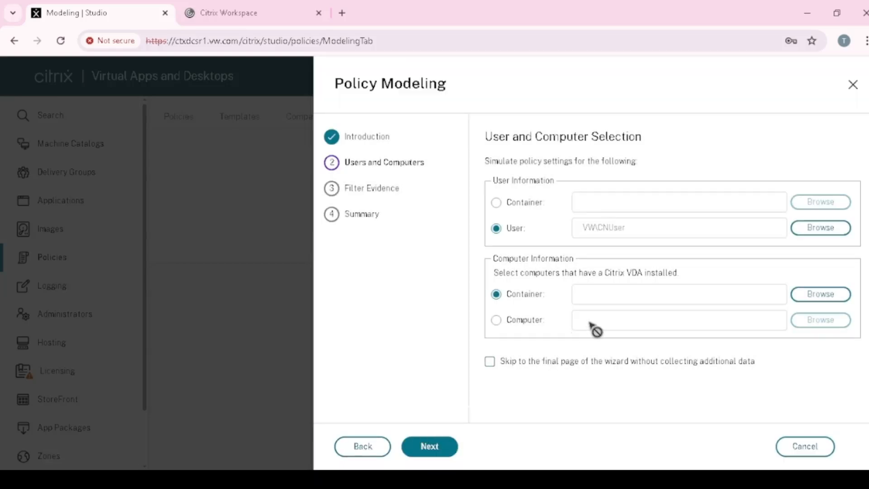
Step: Choose the individual computer CTXSHSR1.VW.com as the computer for the policy simulation
{"action": "left_click", "coordinate": [496, 320]}
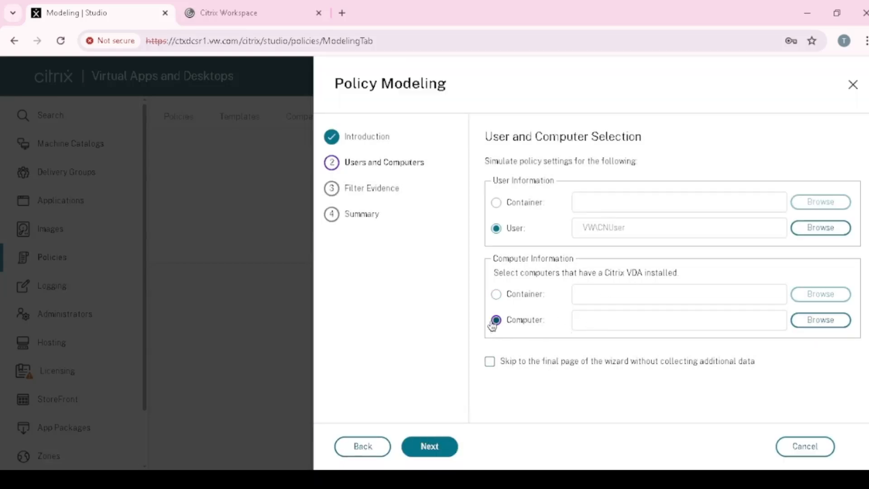
{"action": "left_click", "coordinate": [800, 321]}
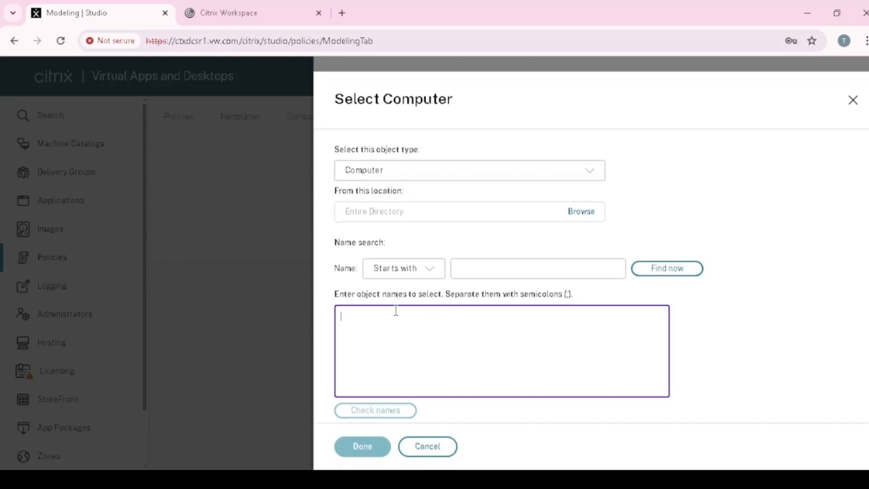
{"action": "type", "text": "CT"}
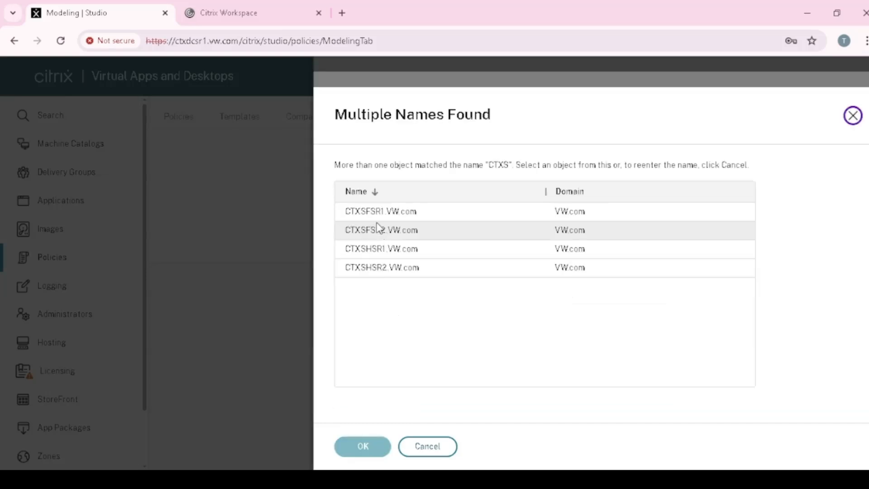
{"action": "left_click", "coordinate": [375, 256]}
{"action": "key", "text": "Return"}
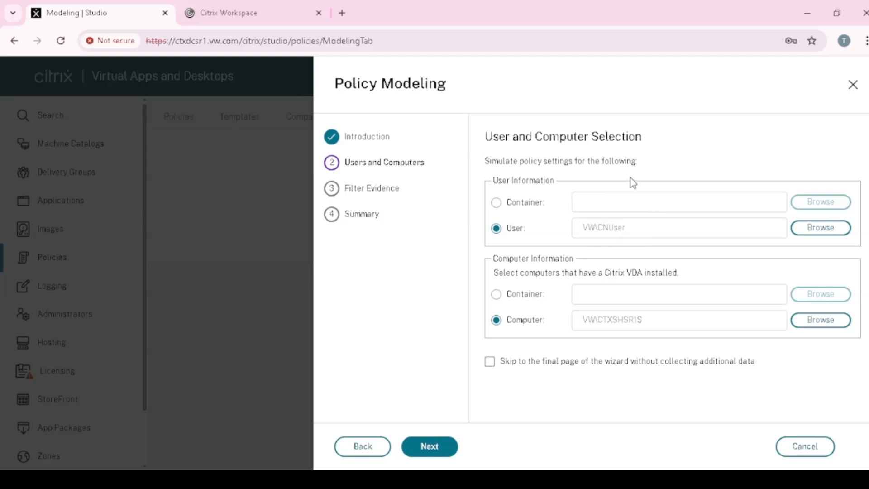
Step: Continue to the filter evidence selections and examine the available delivery group, tag, client and gateway options
{"action": "left_click", "coordinate": [444, 447]}
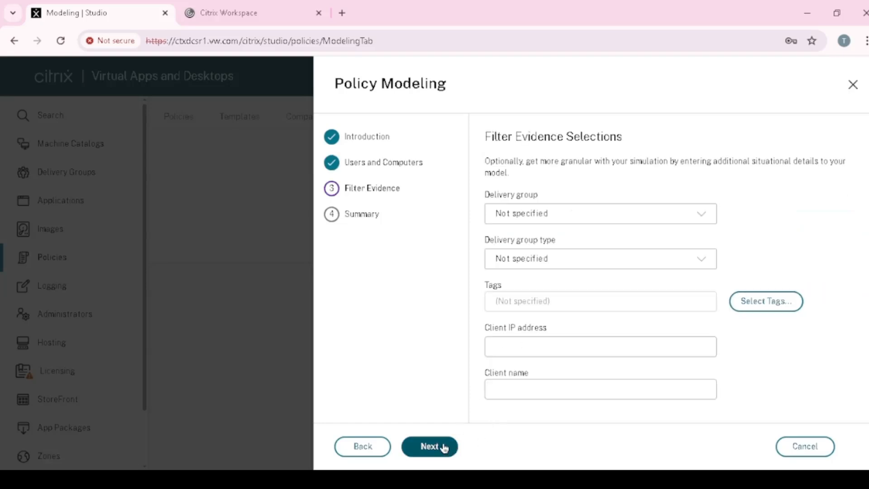
{"action": "scroll", "coordinate": [654, 316], "scroll_direction": "down", "scroll_amount": 3}
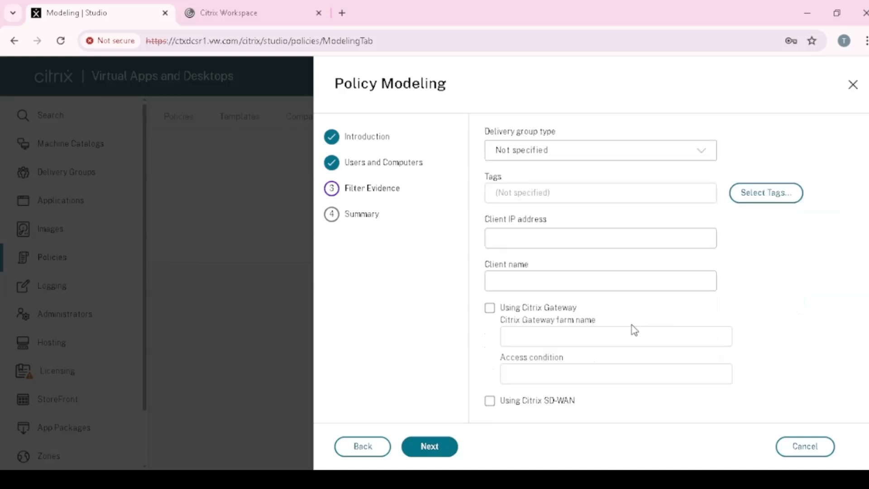
{"action": "scroll", "coordinate": [634, 329], "scroll_direction": "up", "scroll_amount": 3}
{"action": "scroll", "coordinate": [567, 233], "scroll_direction": "down", "scroll_amount": 3}
{"action": "scroll", "coordinate": [542, 390], "scroll_direction": "up", "scroll_amount": 3}
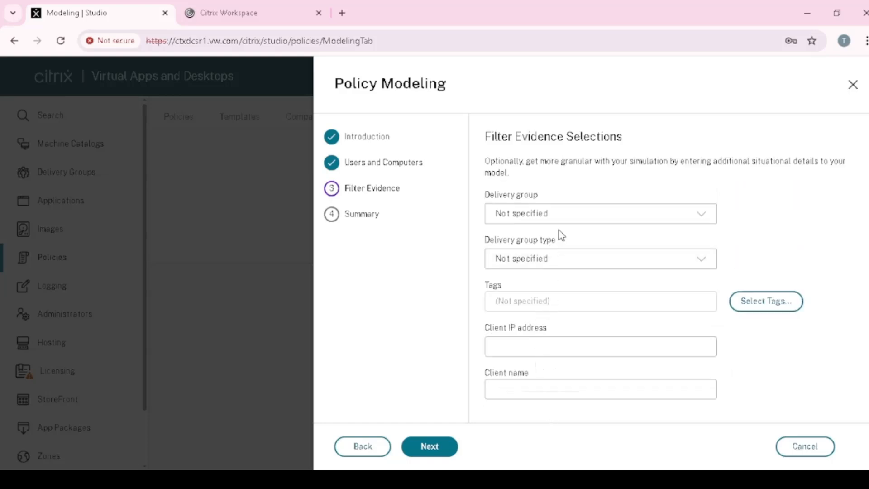
Step: Run the policy simulation with no additional filter evidence specified, and review the filter evidence and winning policies in the modeling report
{"action": "scroll", "coordinate": [561, 224], "scroll_direction": "down", "scroll_amount": 3}
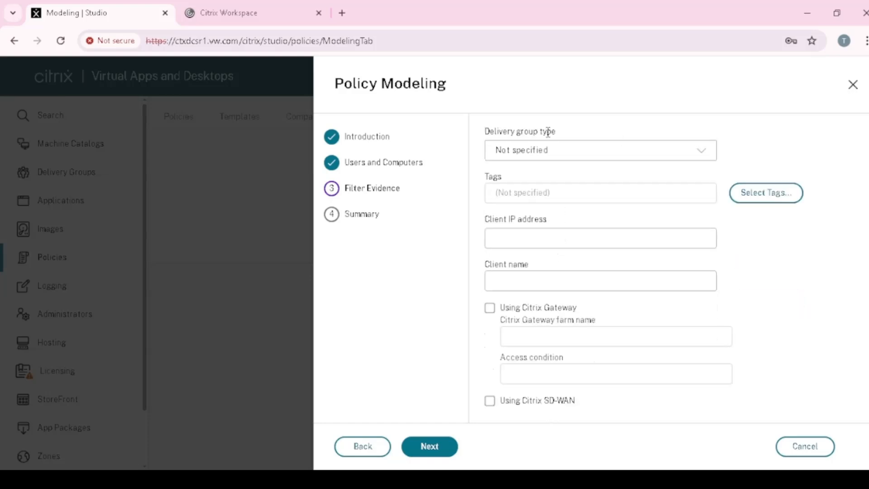
{"action": "left_click", "coordinate": [445, 449]}
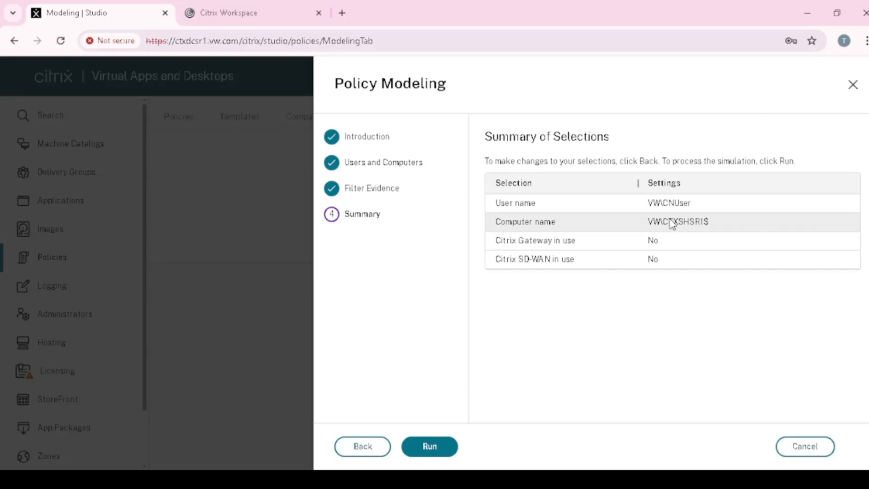
{"action": "left_click", "coordinate": [434, 455]}
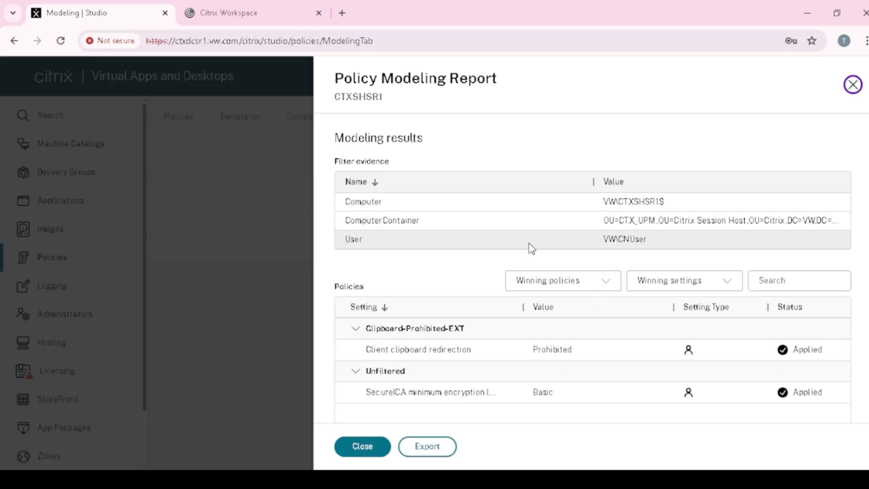
{"action": "scroll", "coordinate": [468, 253], "scroll_direction": "down", "scroll_amount": 1}
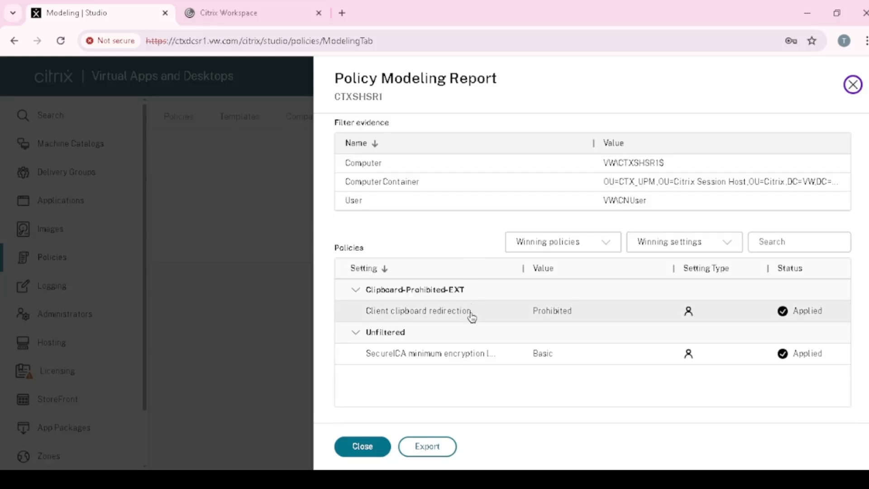
{"action": "scroll", "coordinate": [471, 316], "scroll_direction": "up", "scroll_amount": 1}
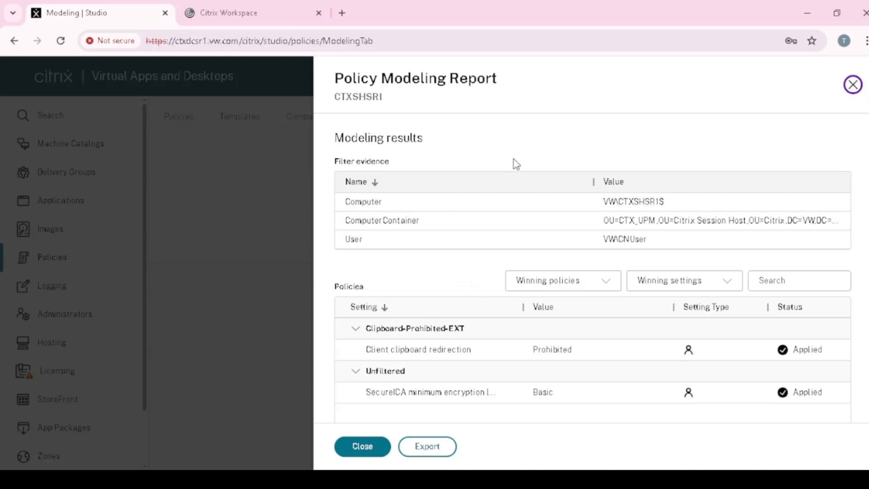
Step: Export the policy modeling results in both JSON and HTML formats
{"action": "left_click", "coordinate": [430, 449]}
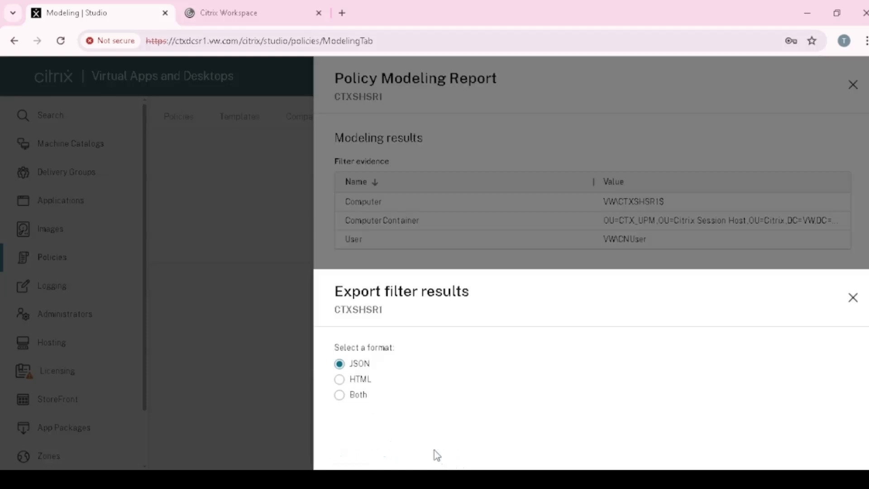
{"action": "left_click", "coordinate": [352, 185]}
{"action": "left_click", "coordinate": [366, 448]}
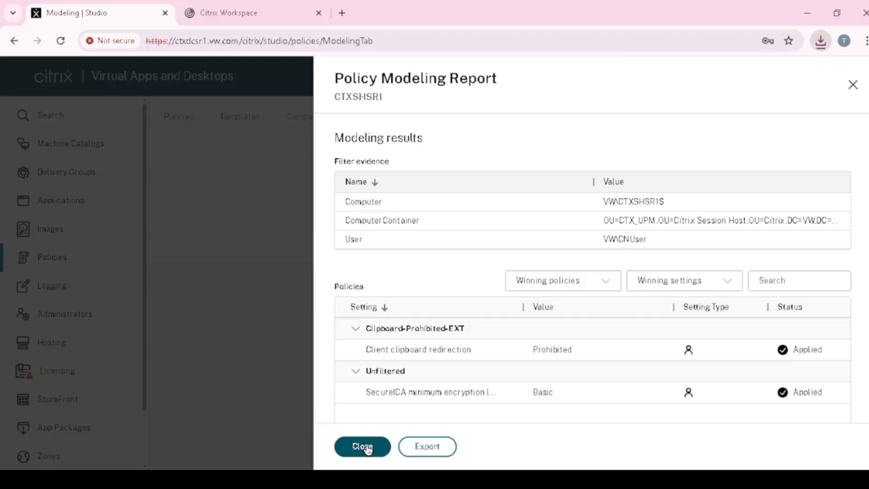